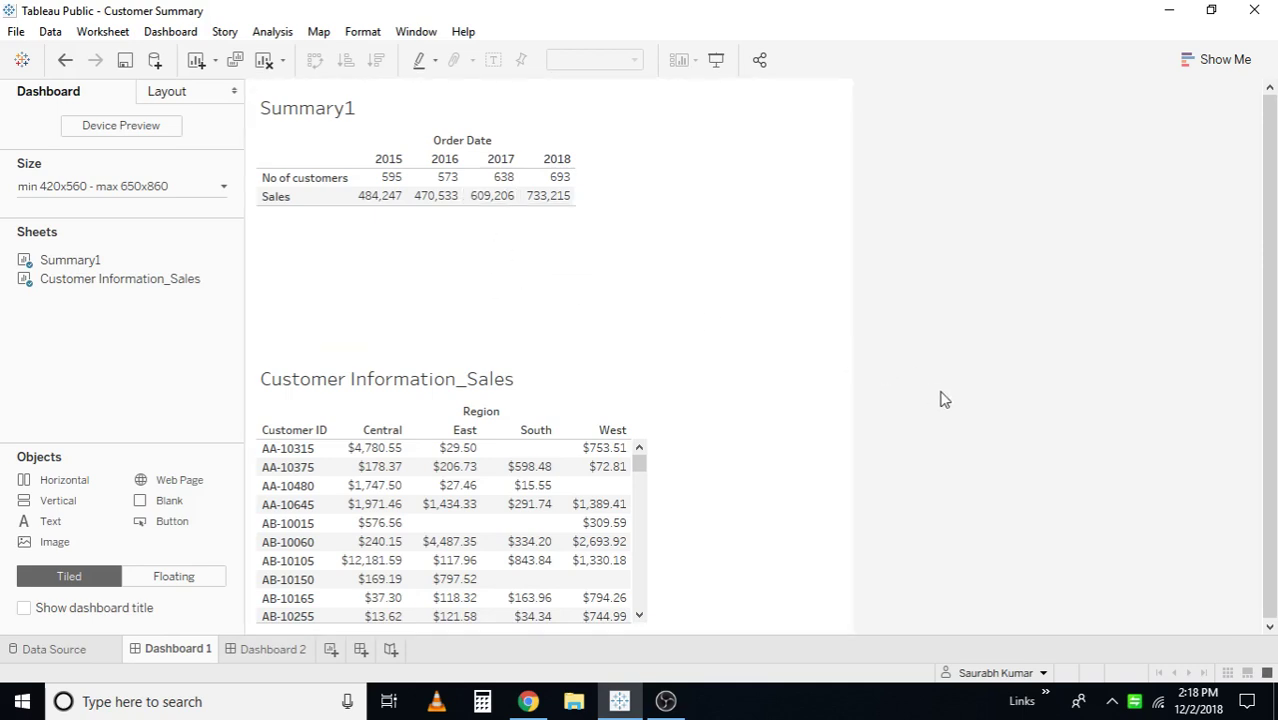
# Step: Compare the sales summary and customer tables on Dashboard 1 with the profit ones on Dashboard 2
pyautogui.click(270, 650)
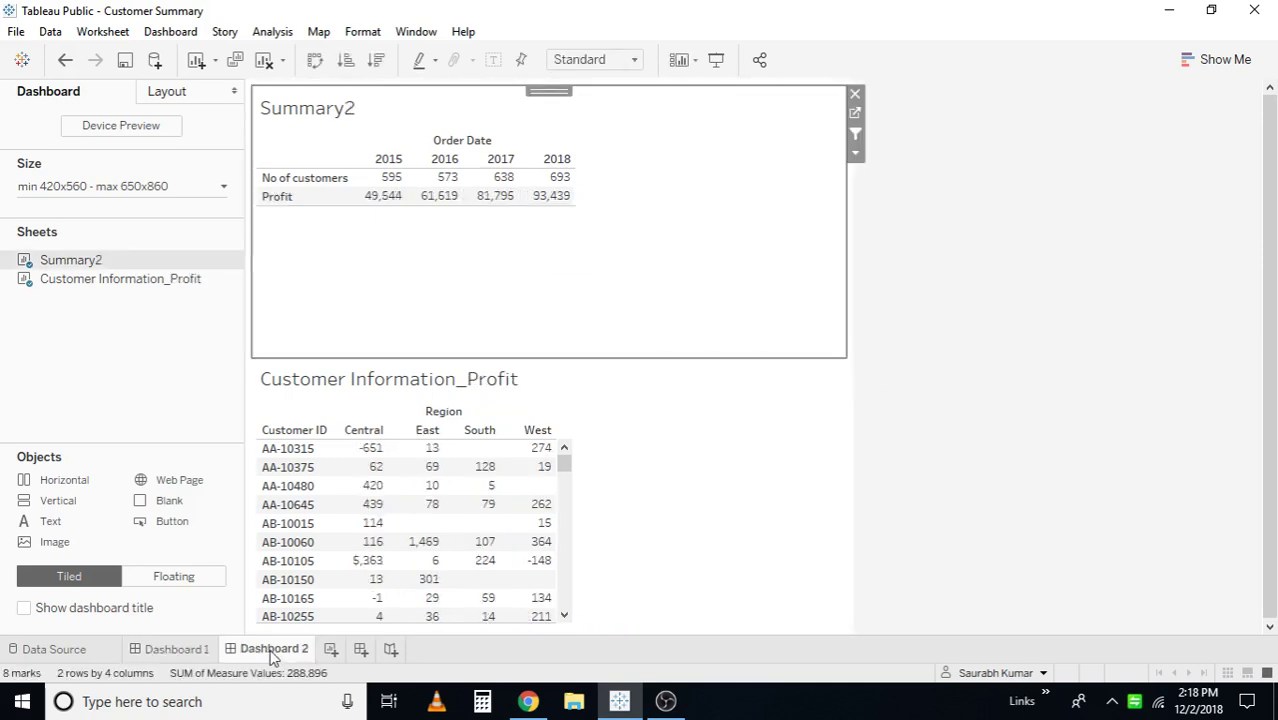
pyautogui.click(178, 649)
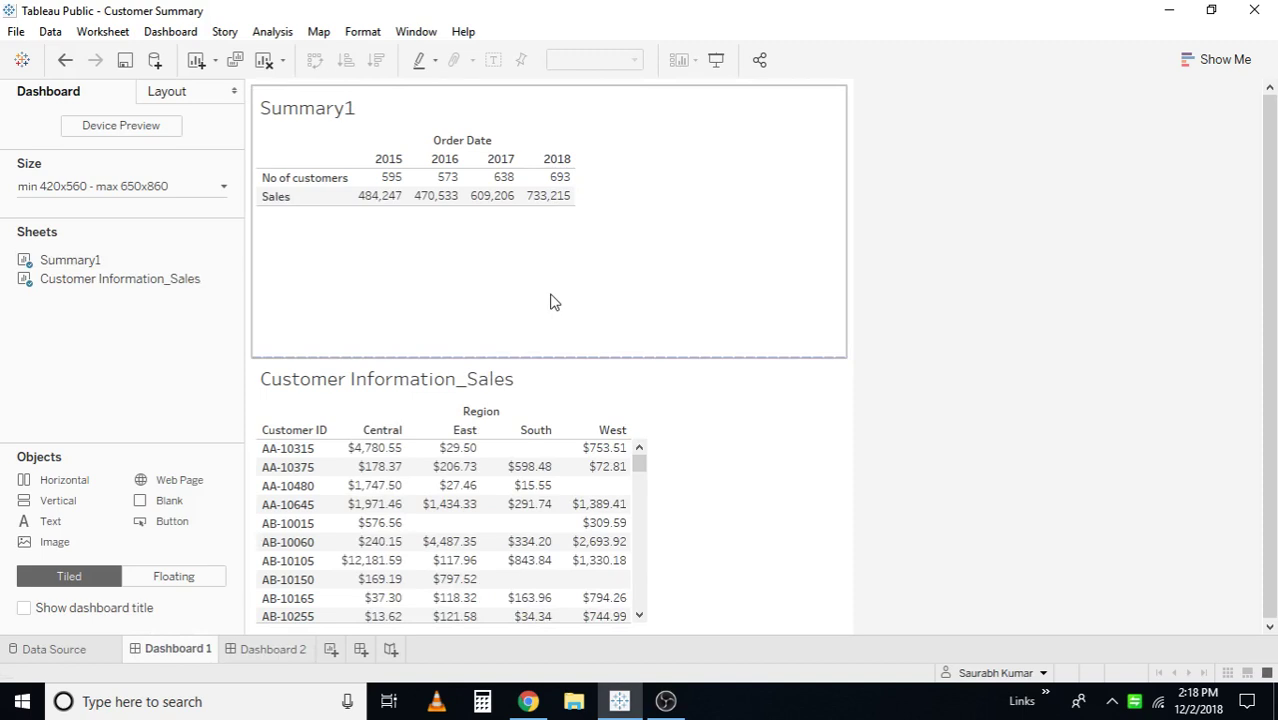
pyautogui.click(272, 650)
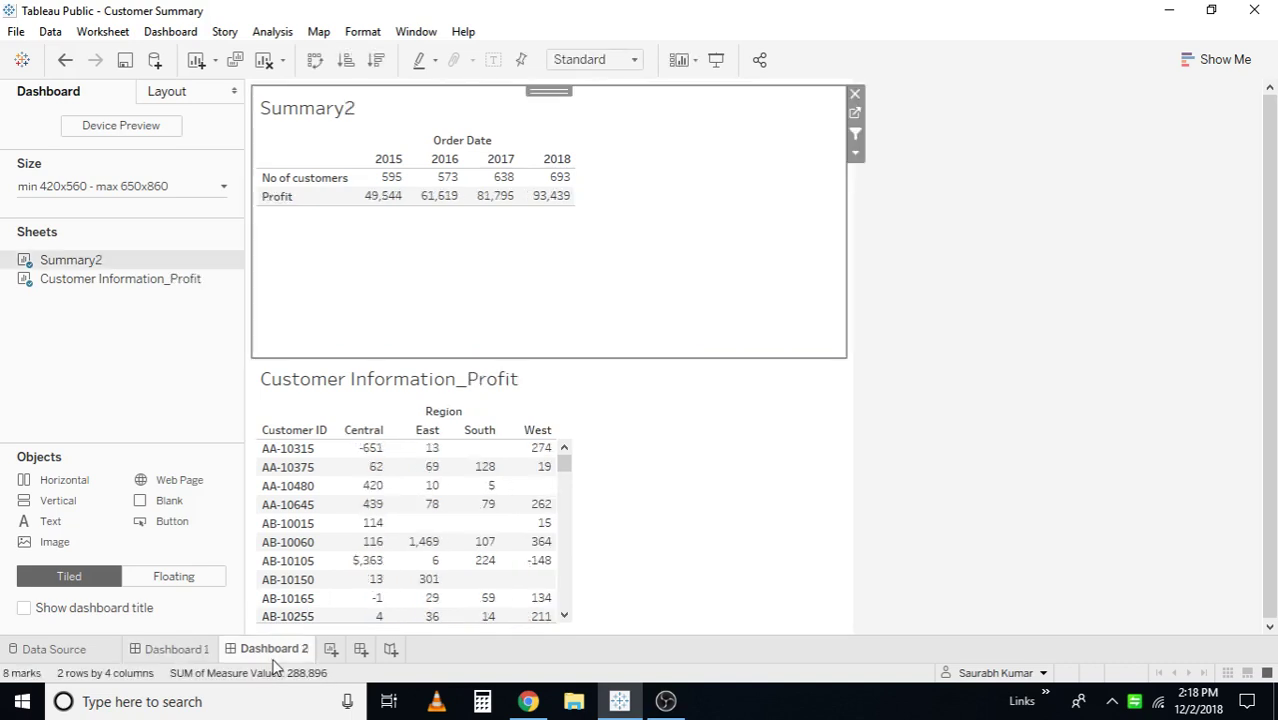
pyautogui.click(180, 650)
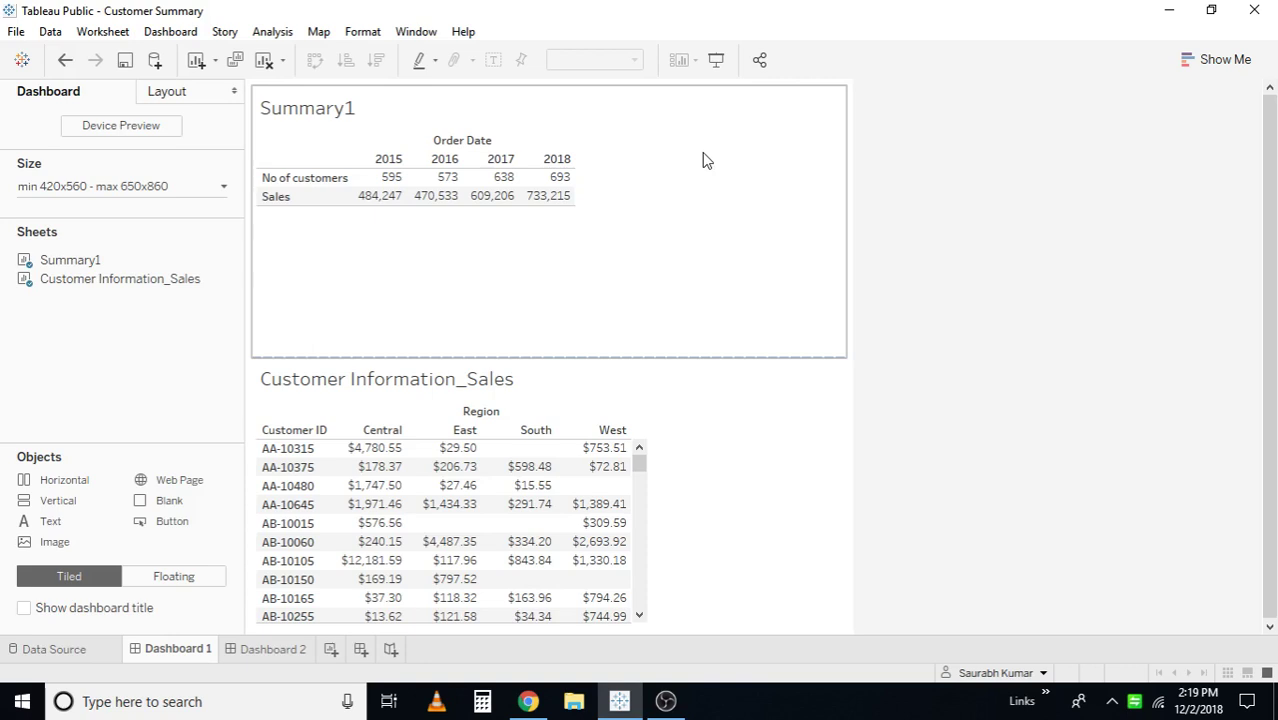
pyautogui.click(276, 648)
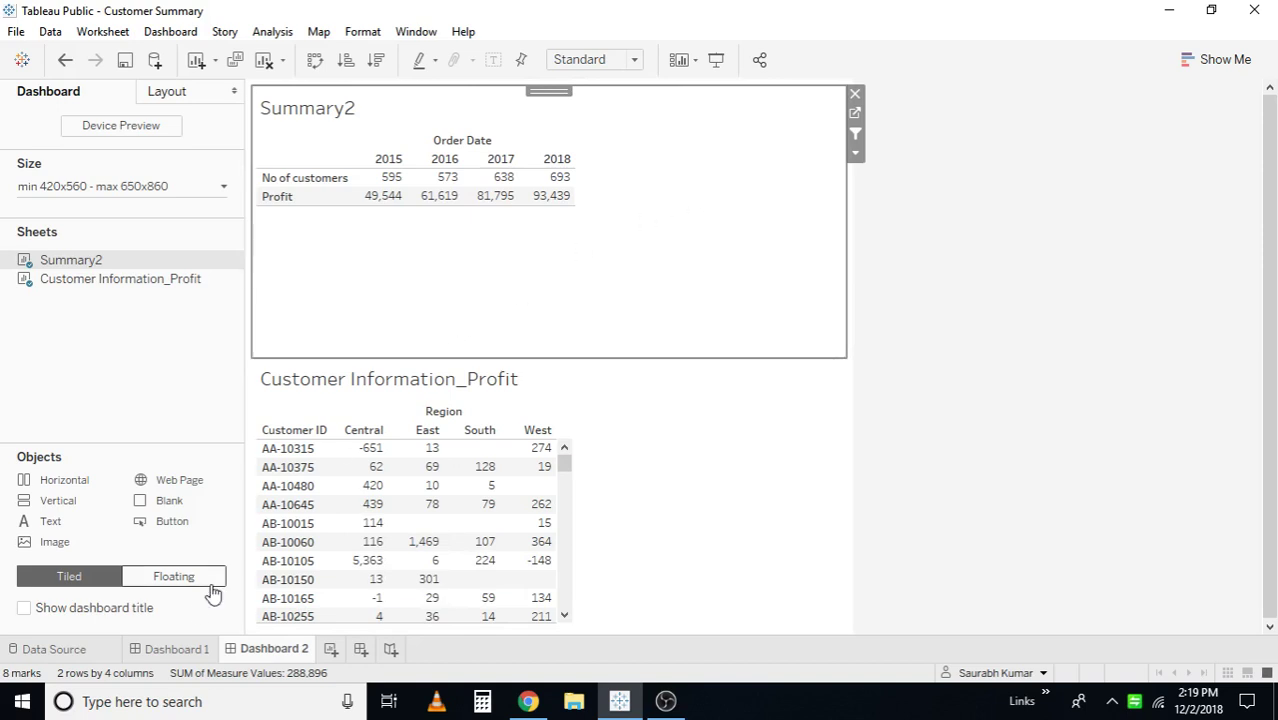
pyautogui.click(177, 649)
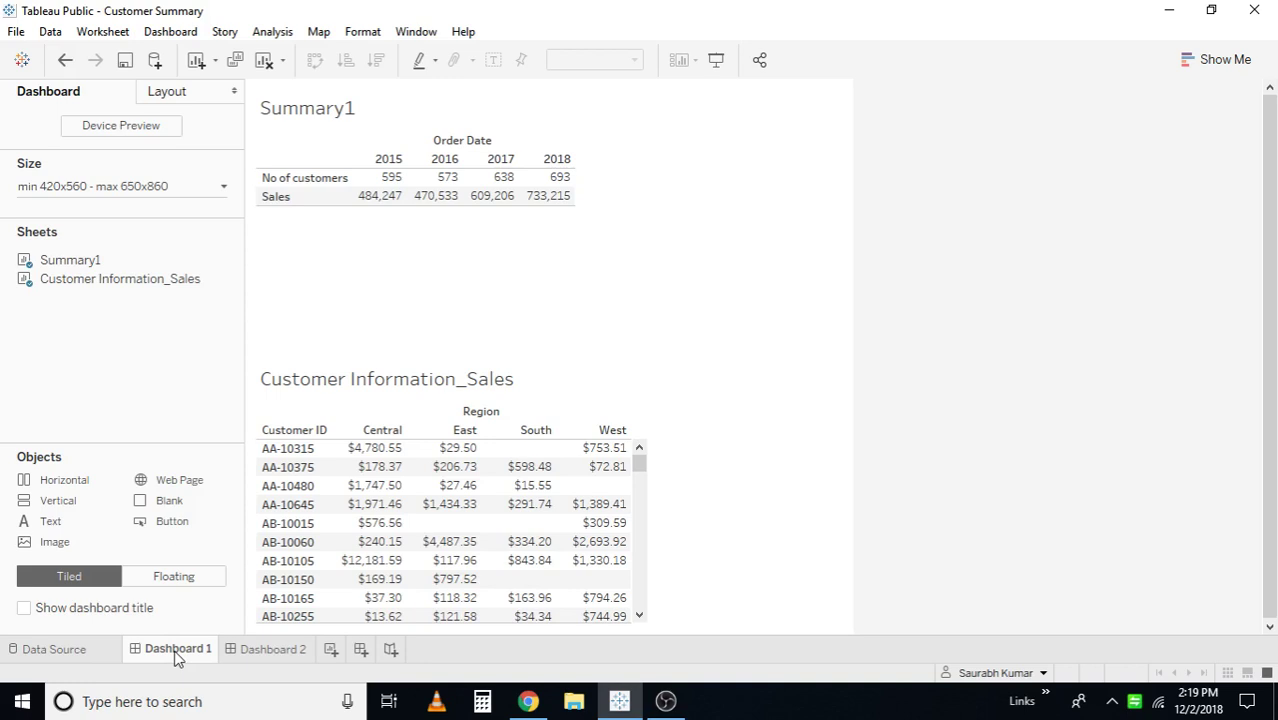
# Step: On a new worksheet, create a calculated field named Go to Profit View with the formula "Go to Profit View"
pyautogui.click(331, 652)
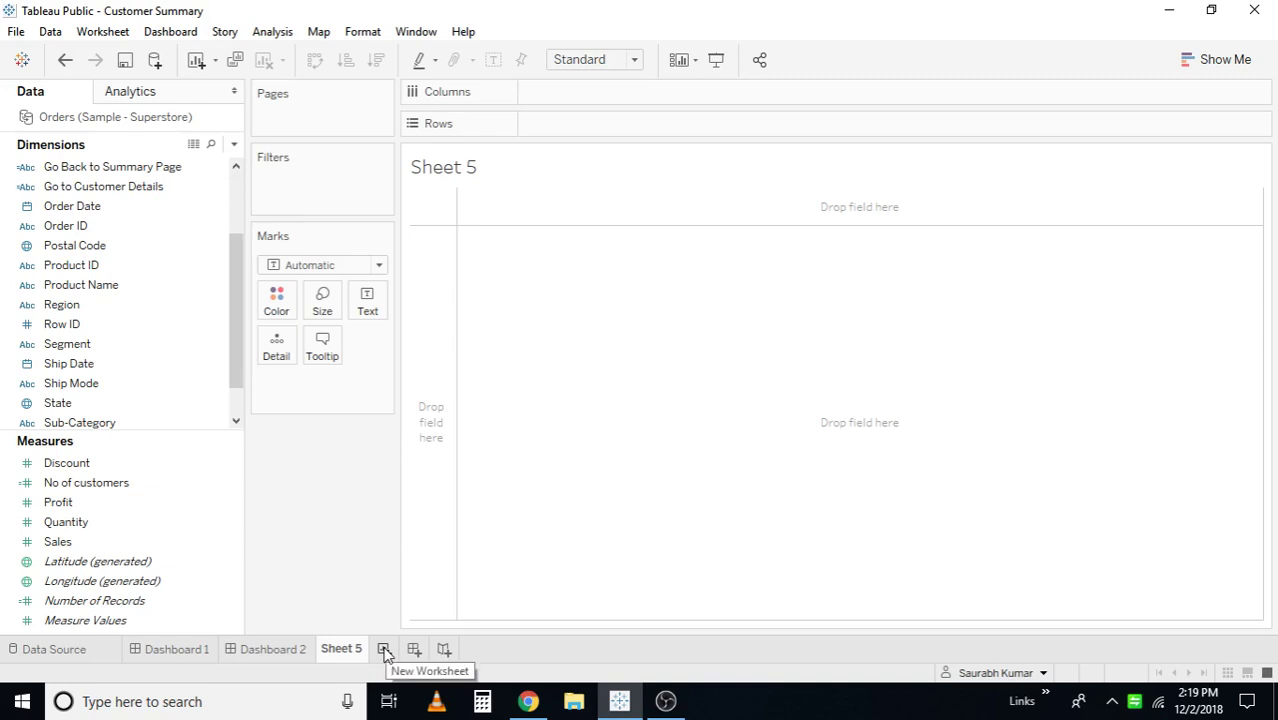
pyautogui.moveTo(338, 655)
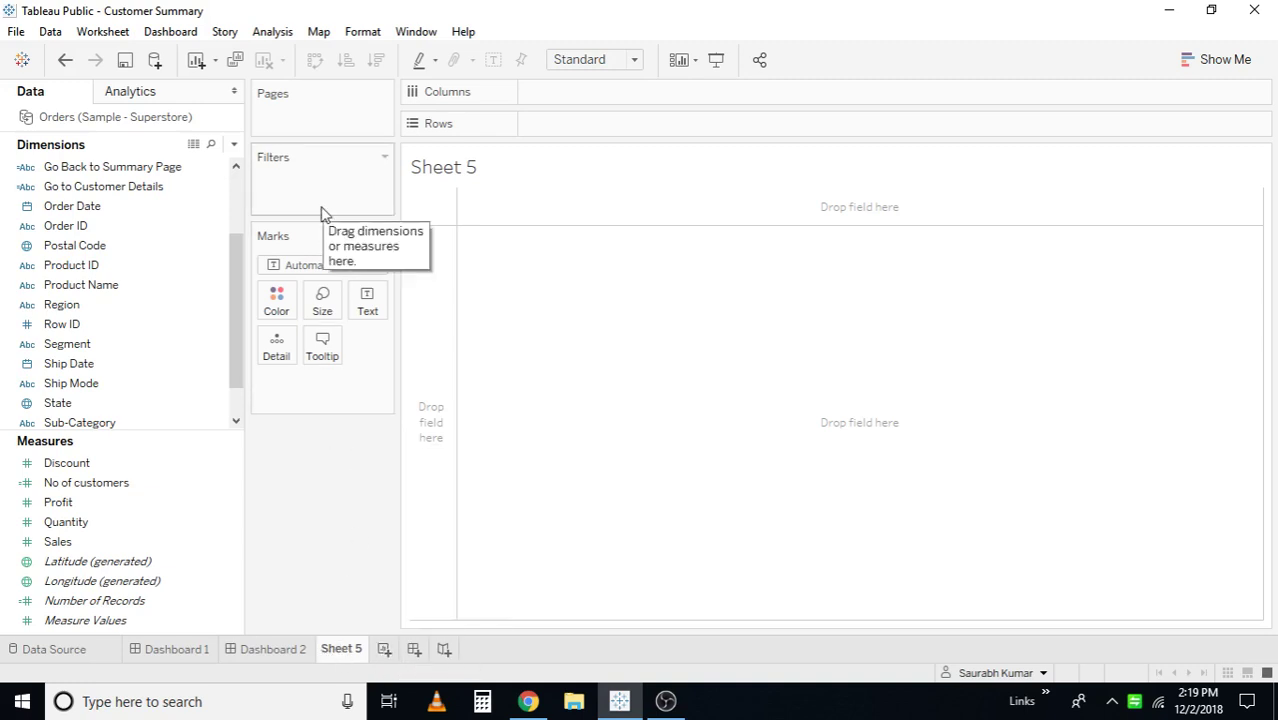
pyautogui.moveTo(236, 261); pyautogui.dragTo(230, 233)
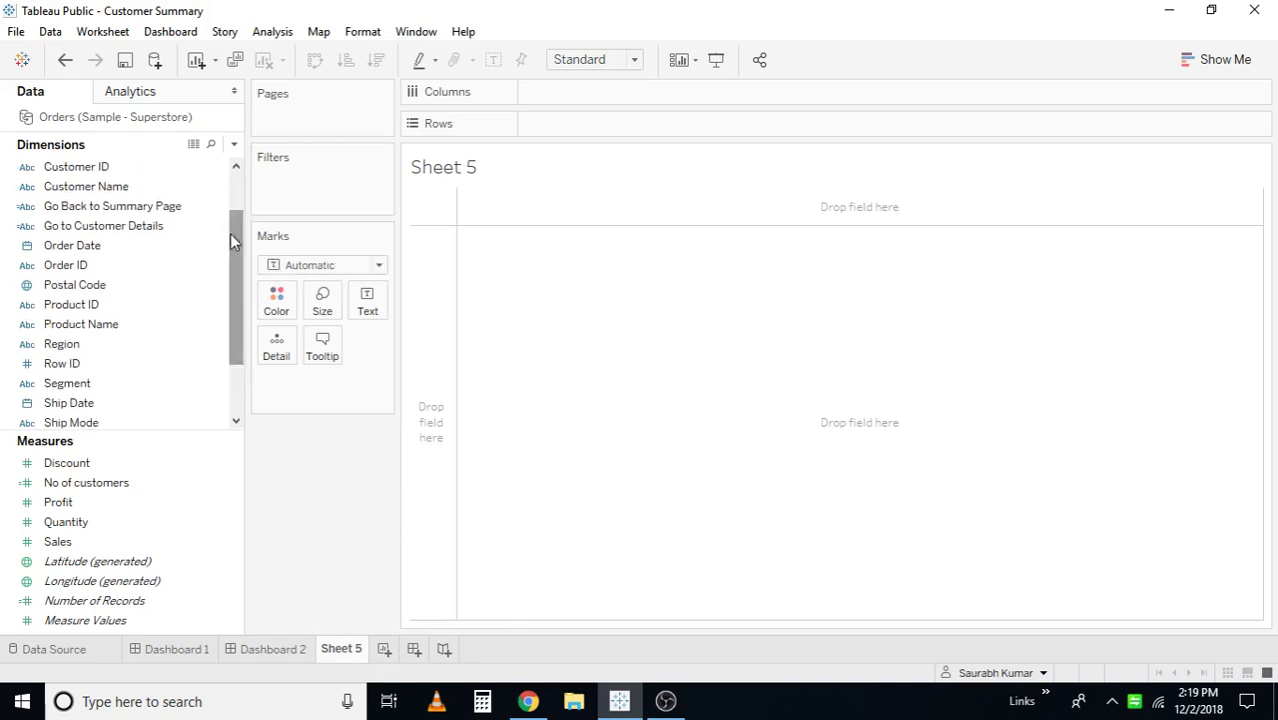
pyautogui.click(234, 144)
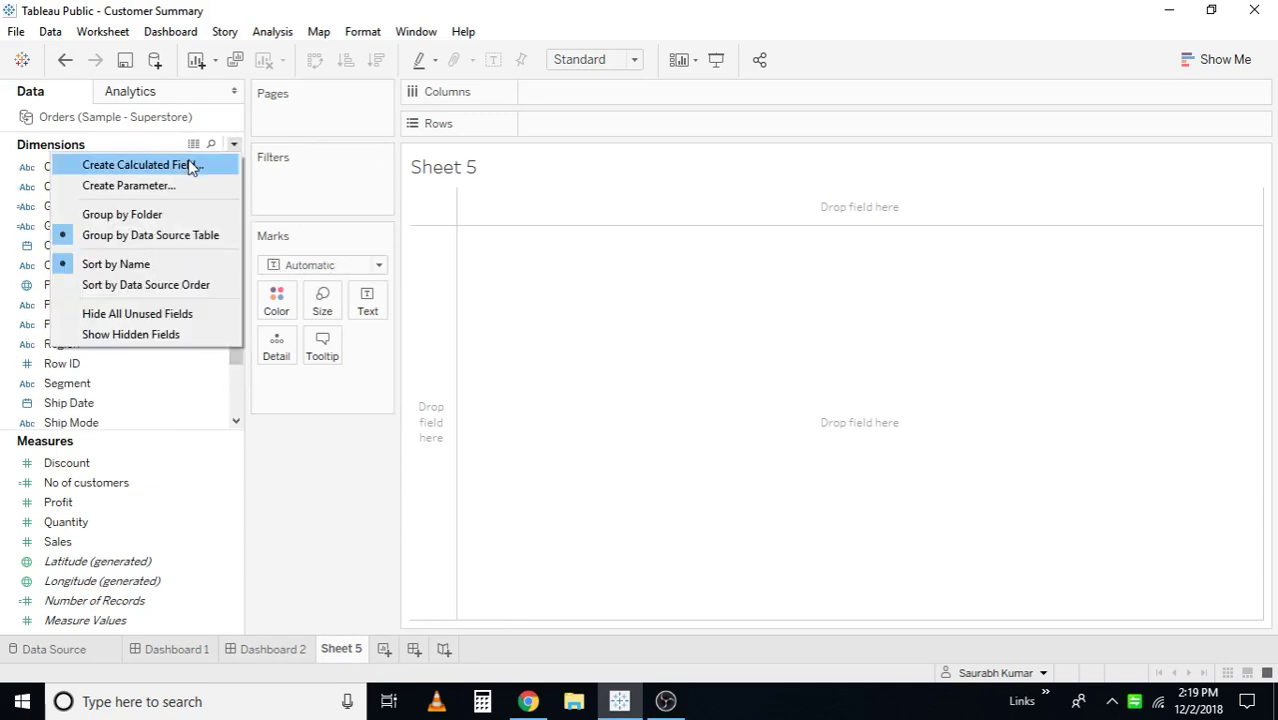
pyautogui.click(190, 166)
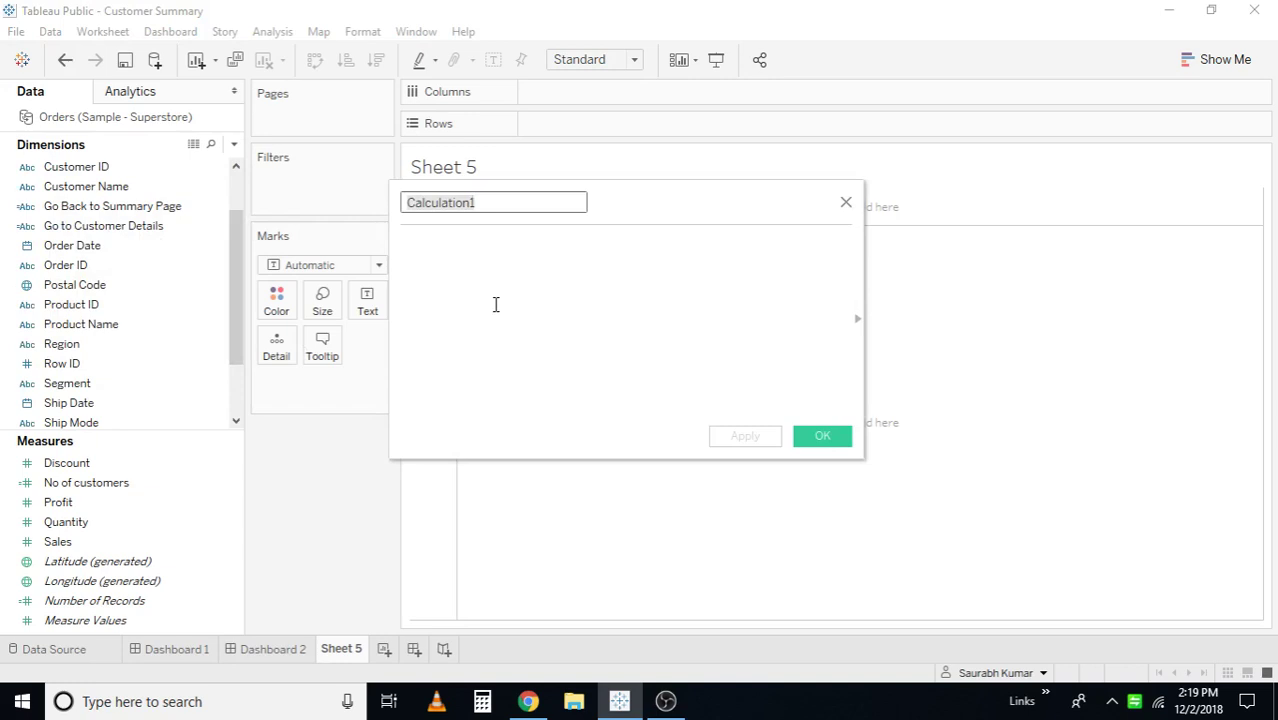
pyautogui.write('Go to Profit')
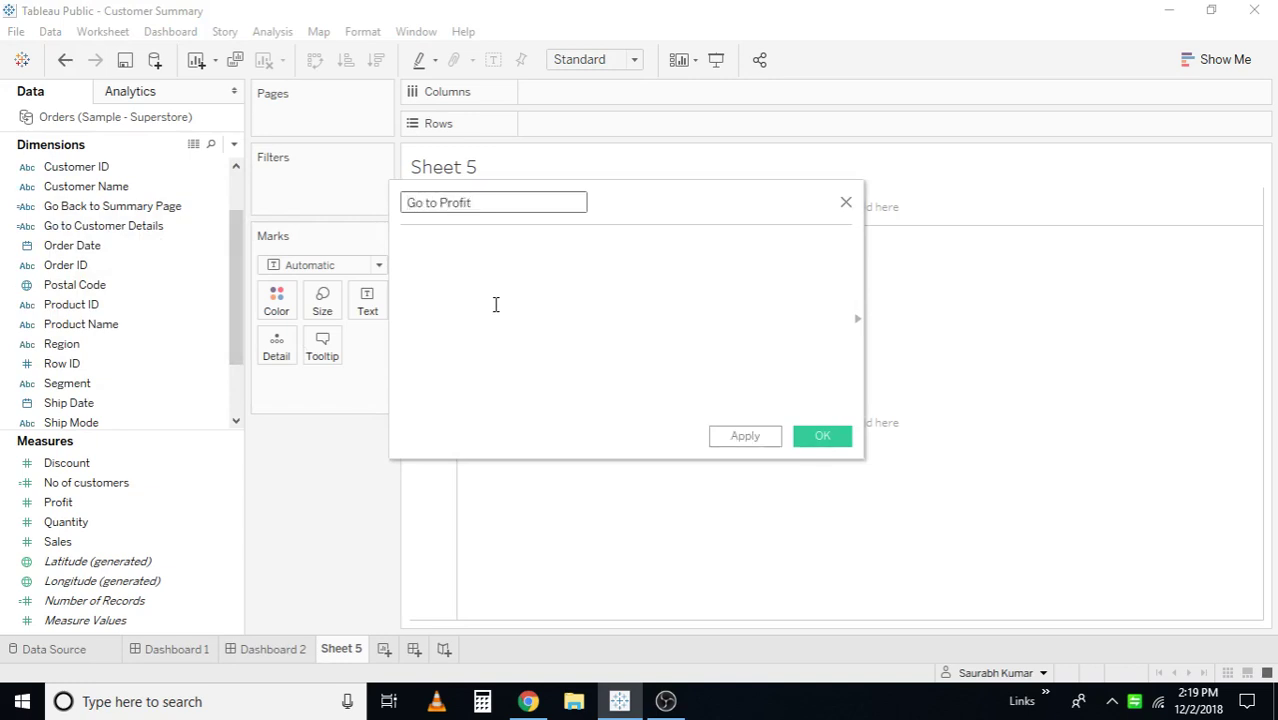
pyautogui.write(' View')
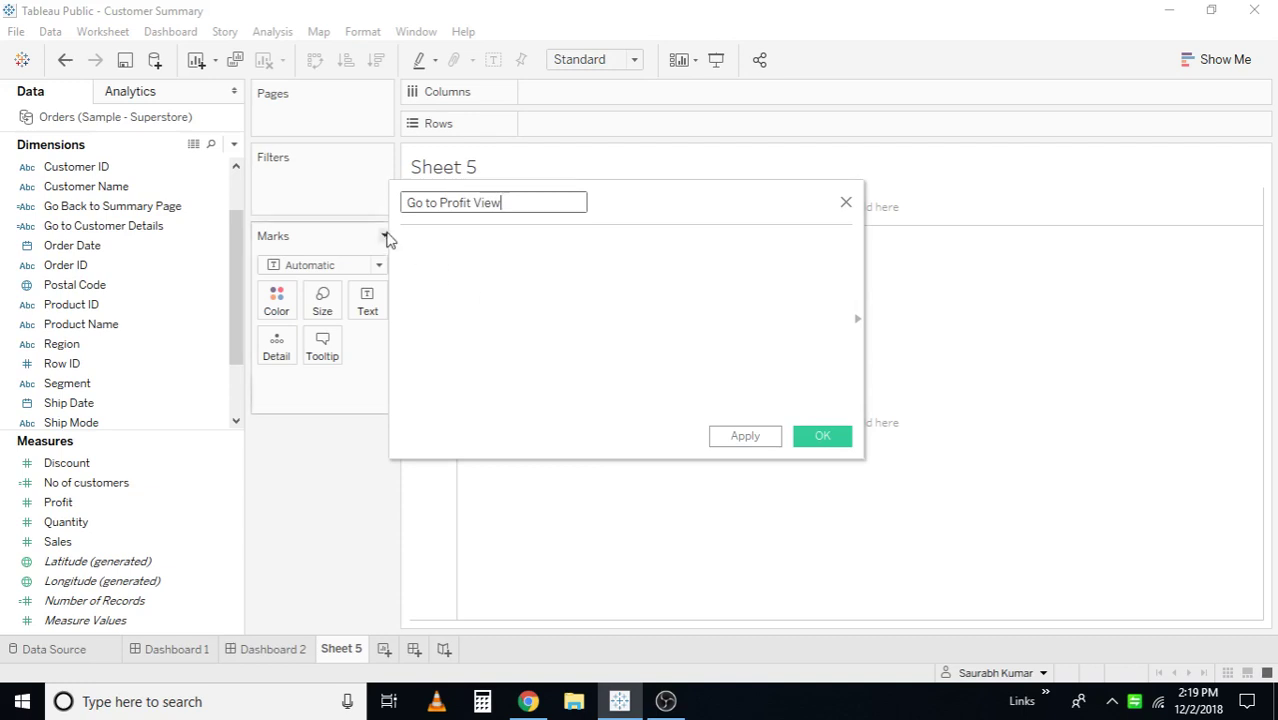
pyautogui.click(417, 244)
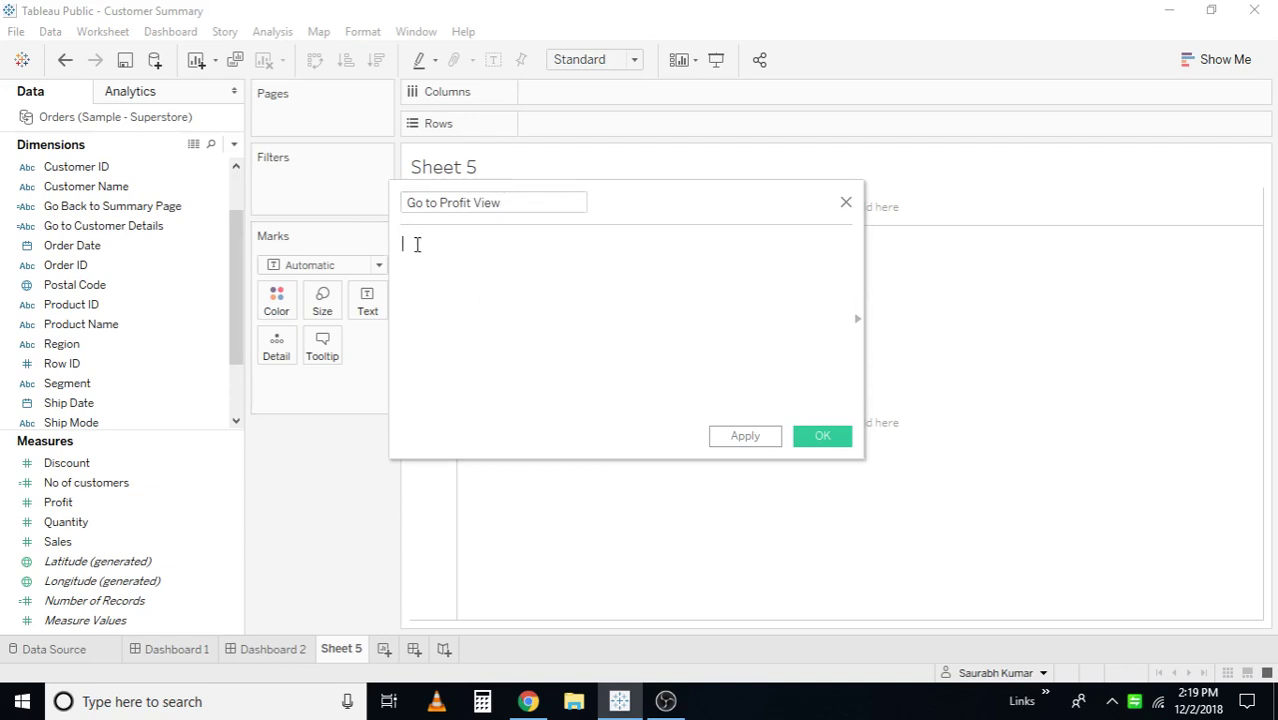
pyautogui.write('"Go T')
pyautogui.press('BackSpace')
pyautogui.write('to Profit View"')
pyautogui.click(830, 438)
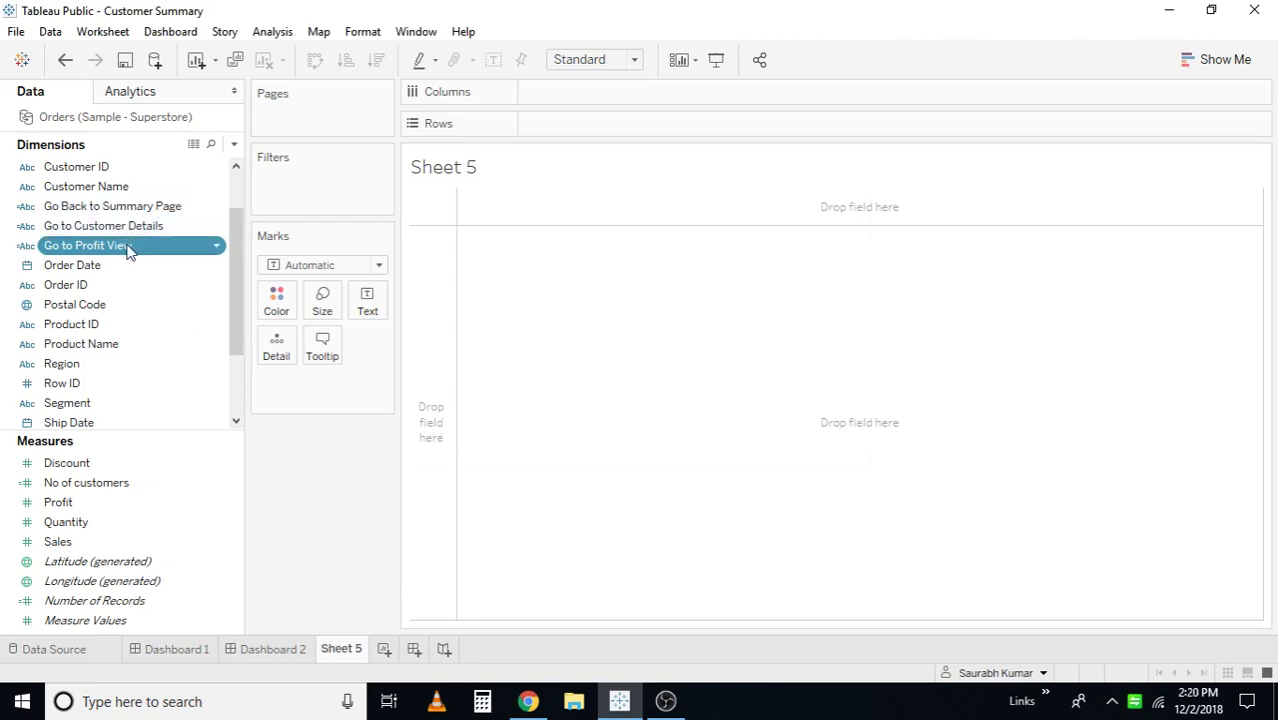
# Step: Add the Go to Profit View field to the marks as detail and hide the worksheet title
pyautogui.moveTo(128, 252); pyautogui.dragTo(342, 394)
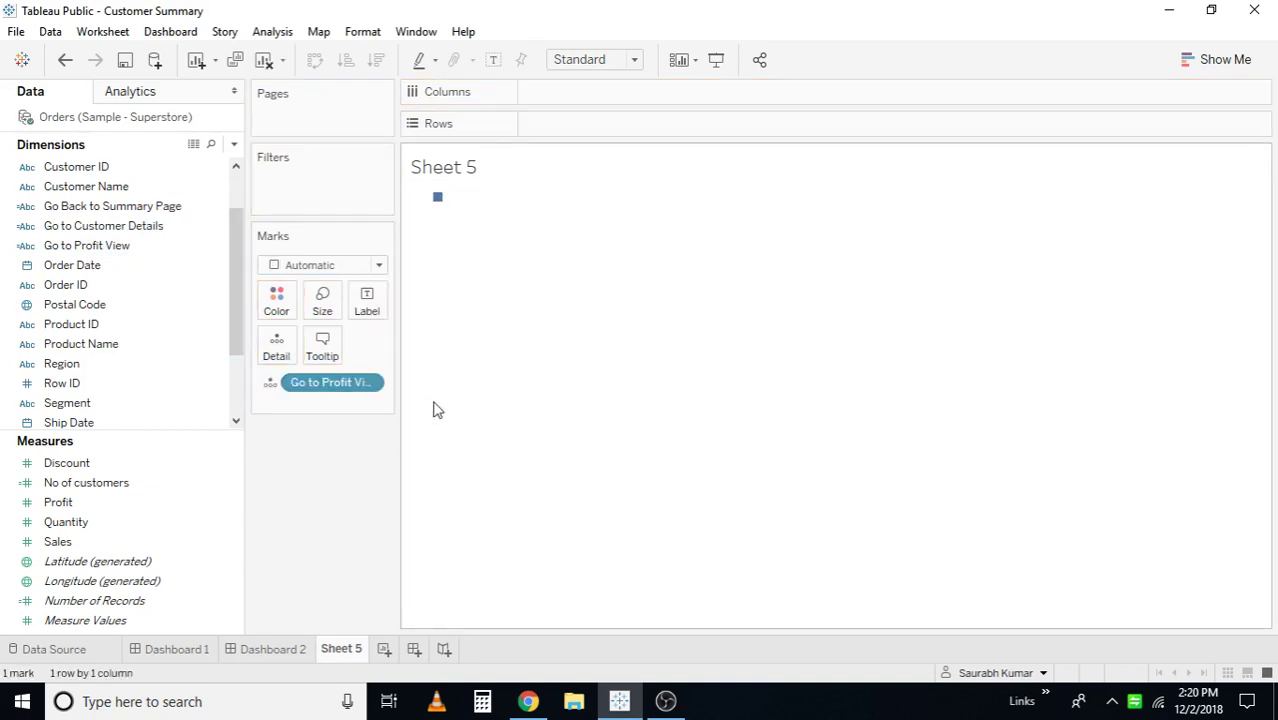
pyautogui.moveTo(439, 205)
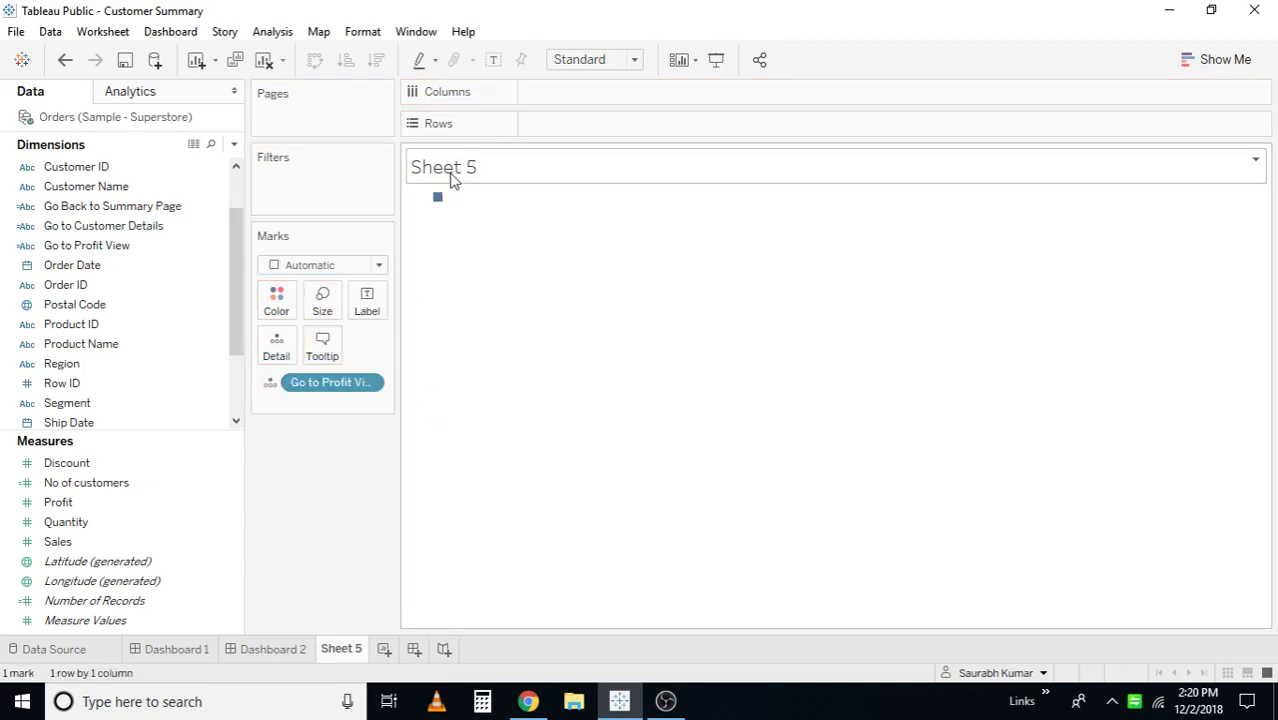
pyautogui.rightClick(452, 175)
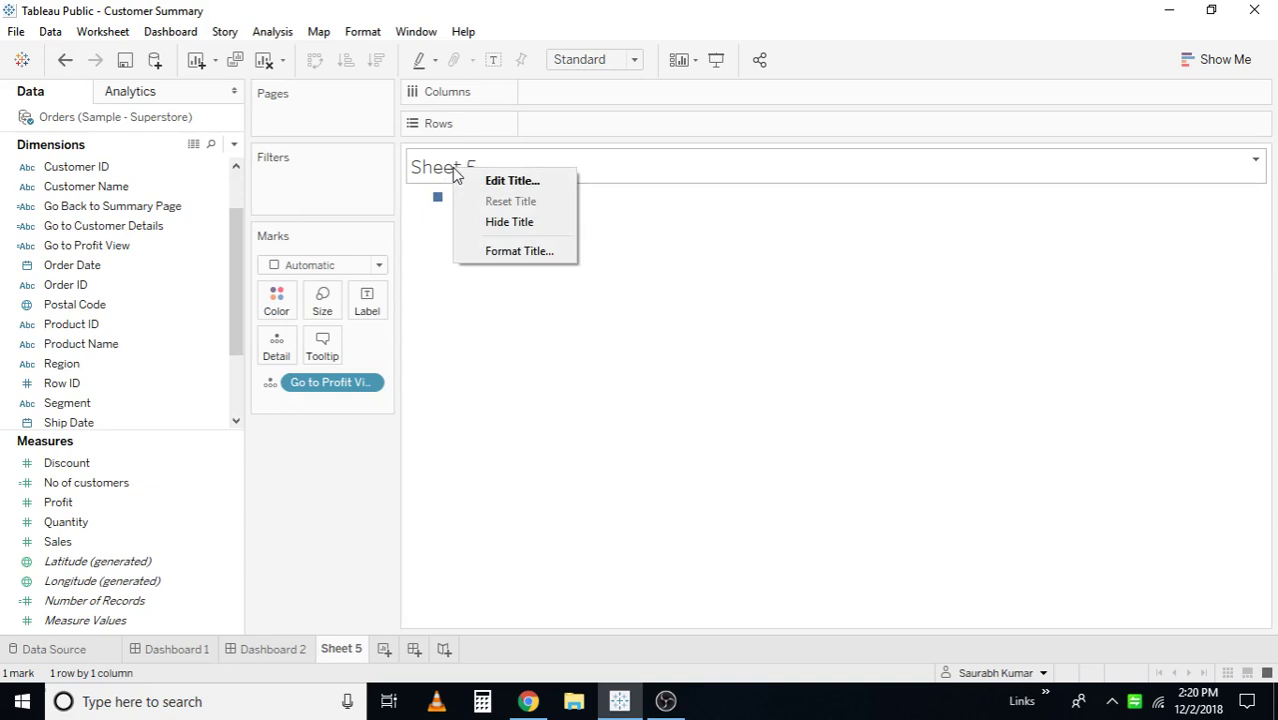
pyautogui.click(522, 222)
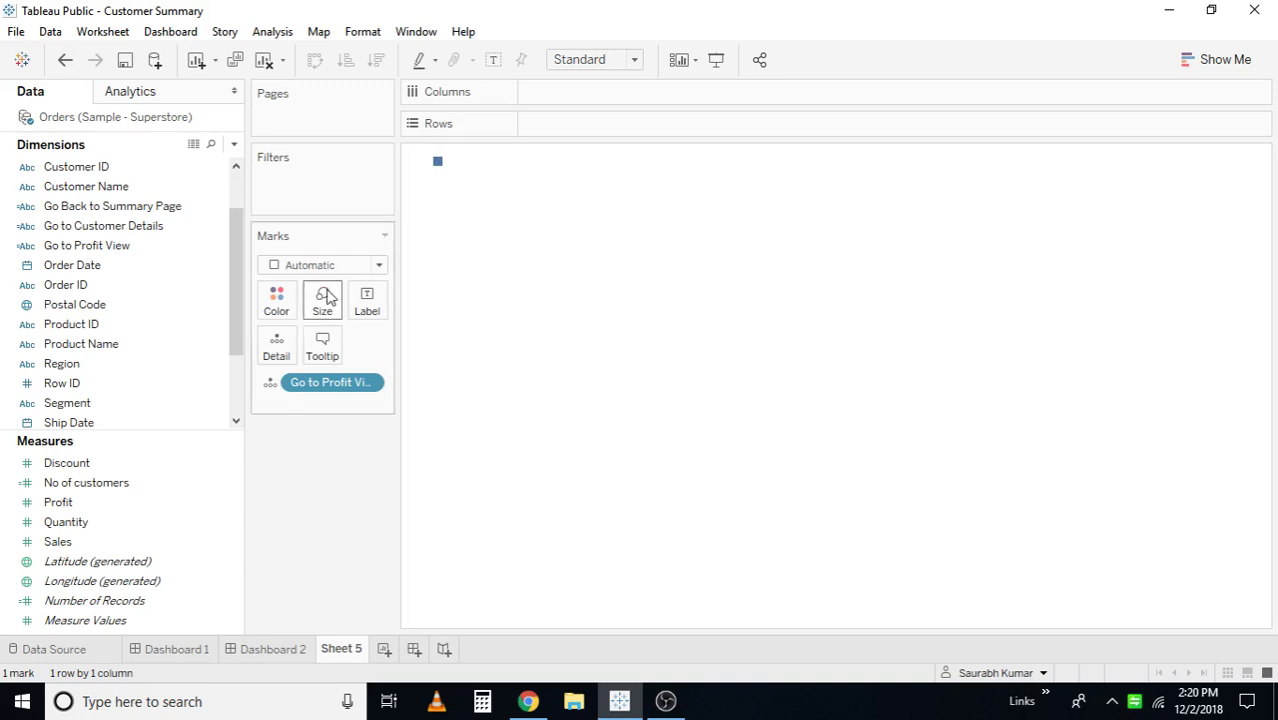
# Step: Set the mark type to Square and use the Go to Profit View field as its label
pyautogui.click(380, 268)
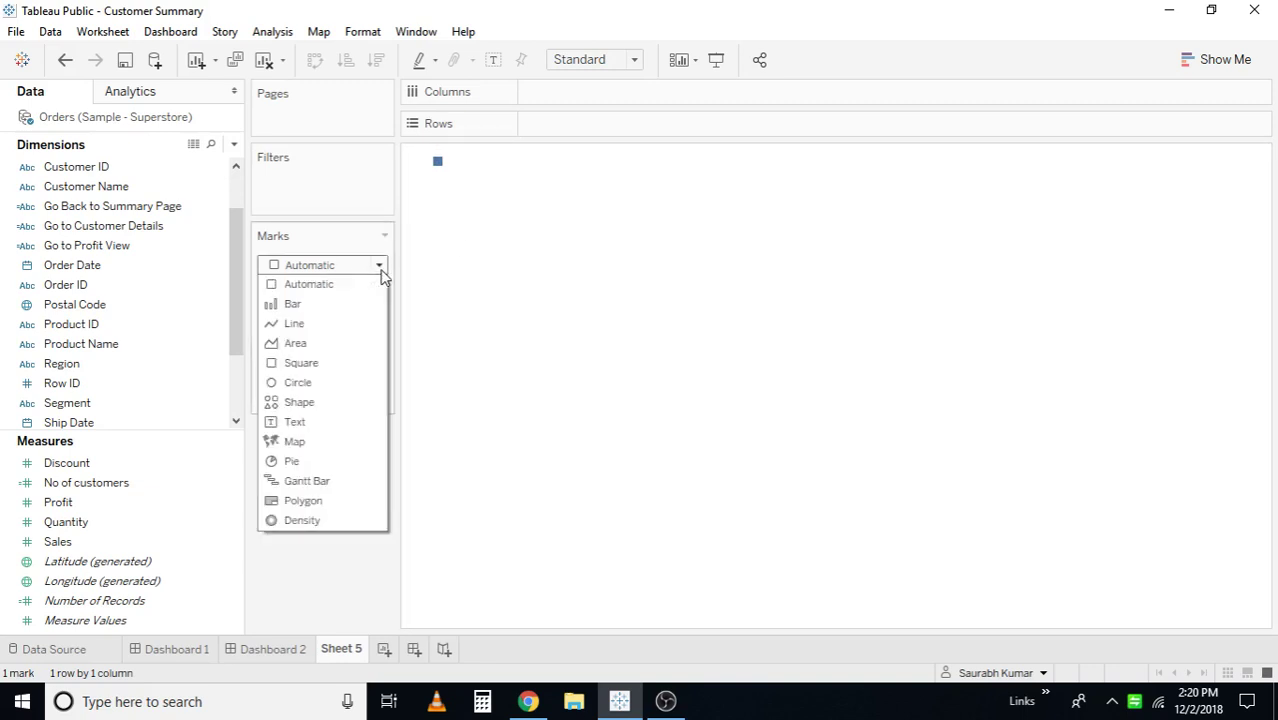
pyautogui.click(317, 365)
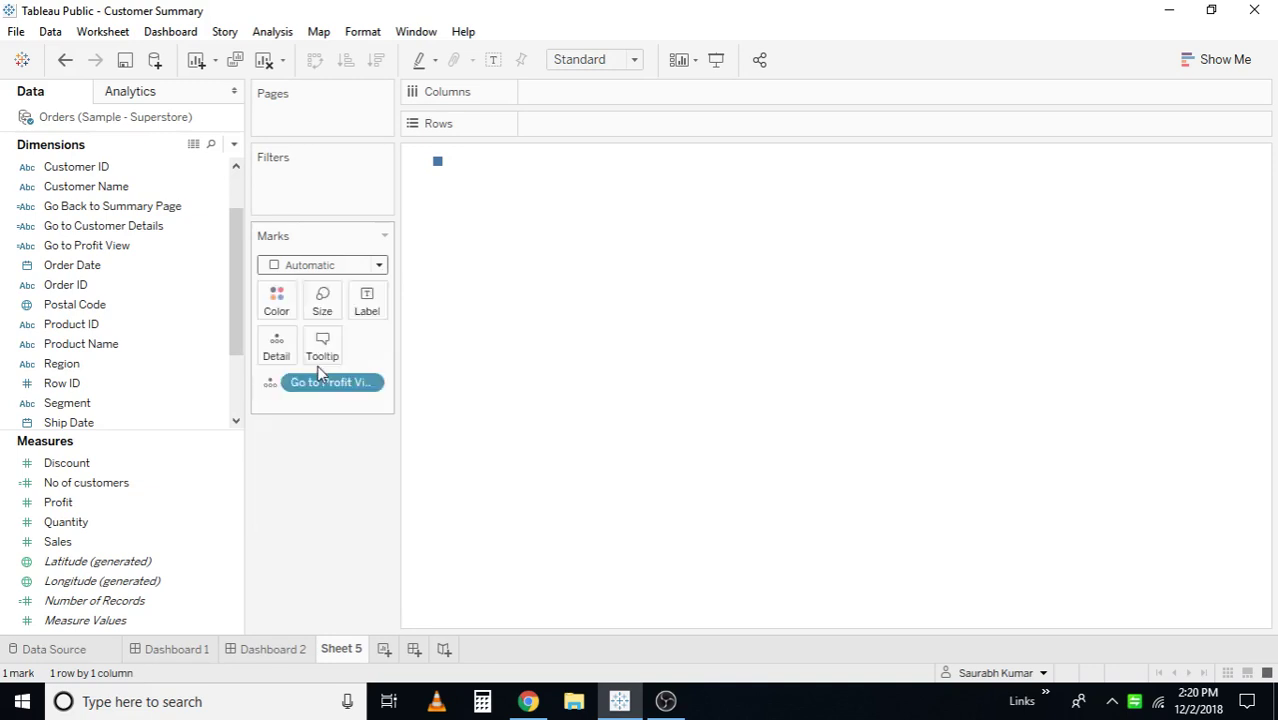
pyautogui.click(269, 385)
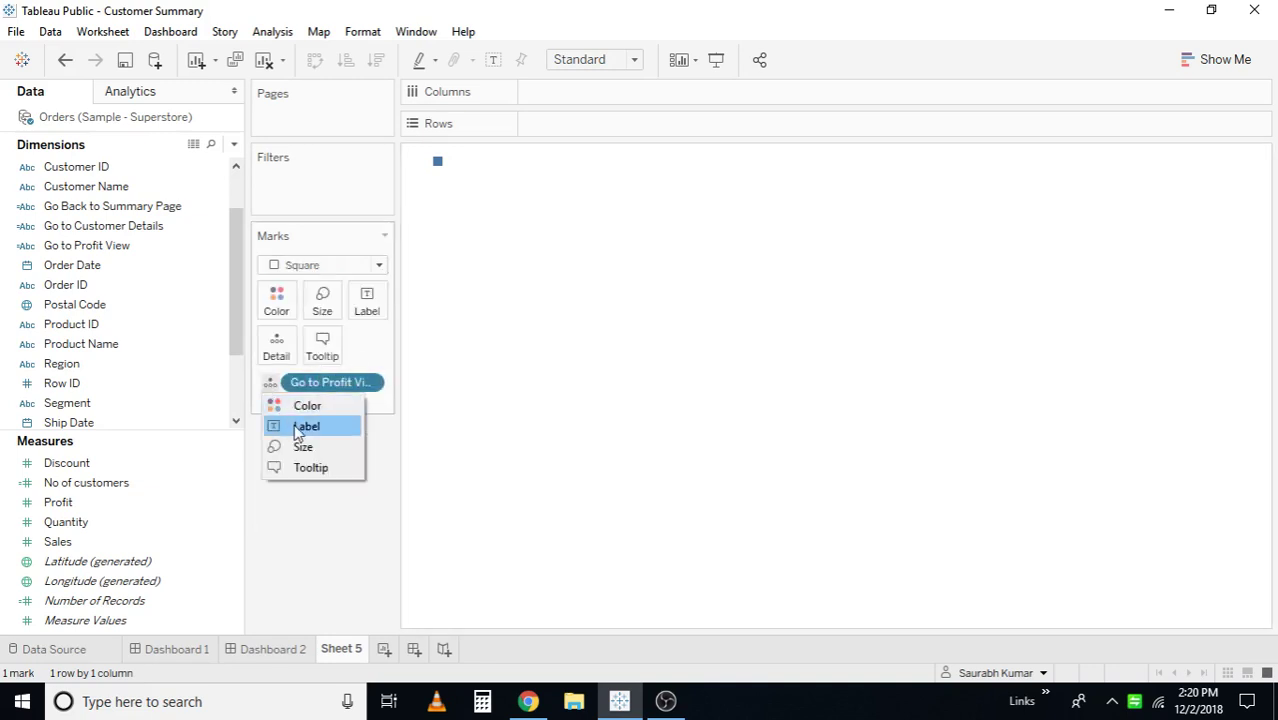
pyautogui.click(297, 427)
# Step: Enlarge the square mark to the maximum size and widen its cell to fit the whole label text
pyautogui.moveTo(443, 166)
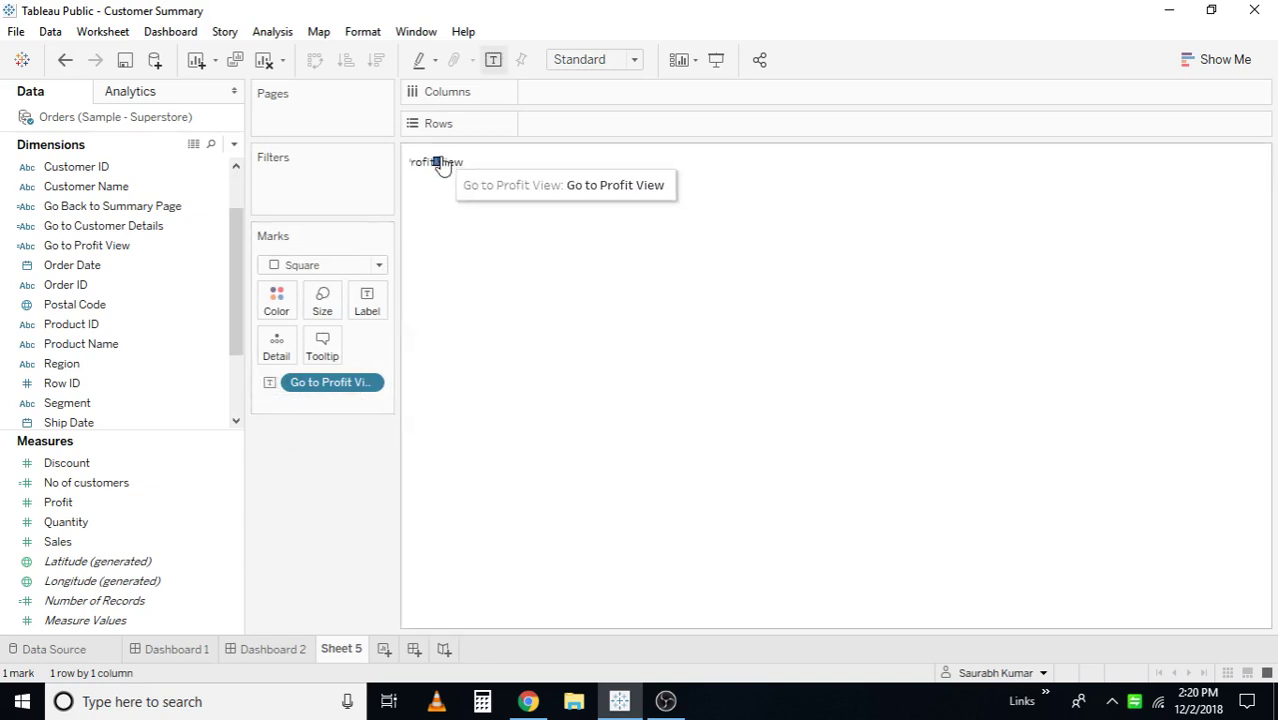
pyautogui.click(322, 300)
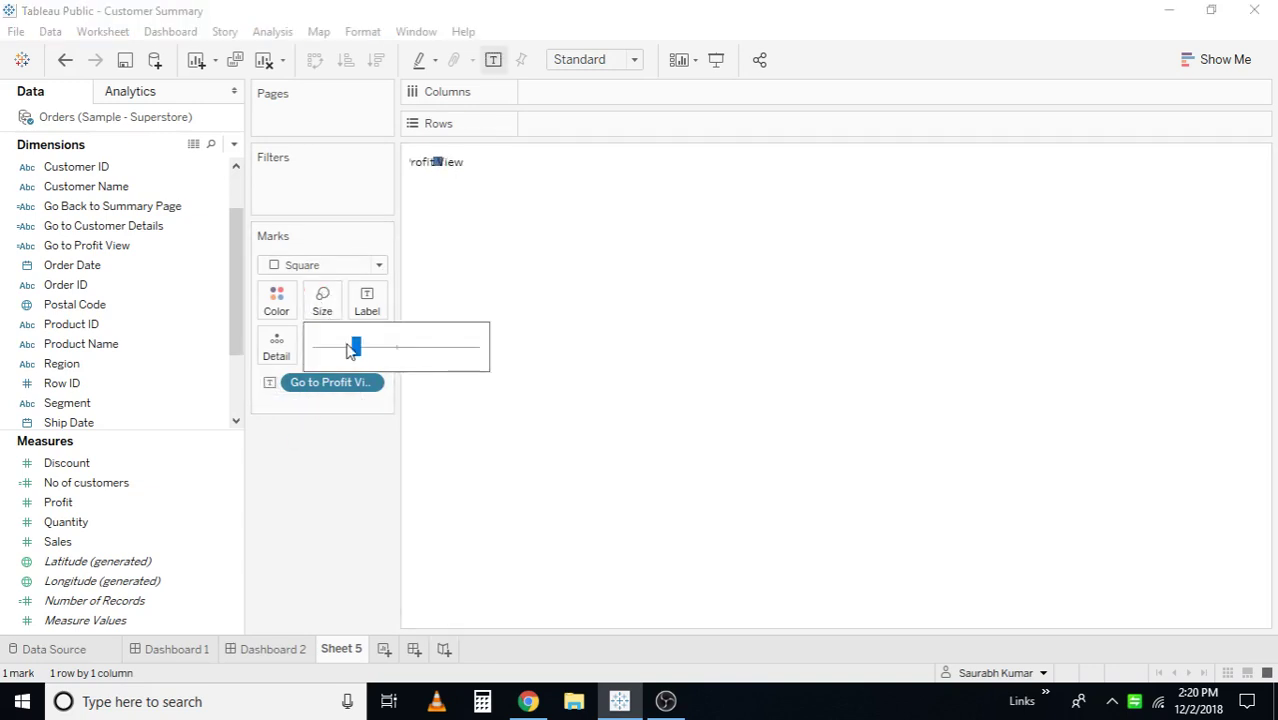
pyautogui.moveTo(351, 349); pyautogui.dragTo(491, 351)
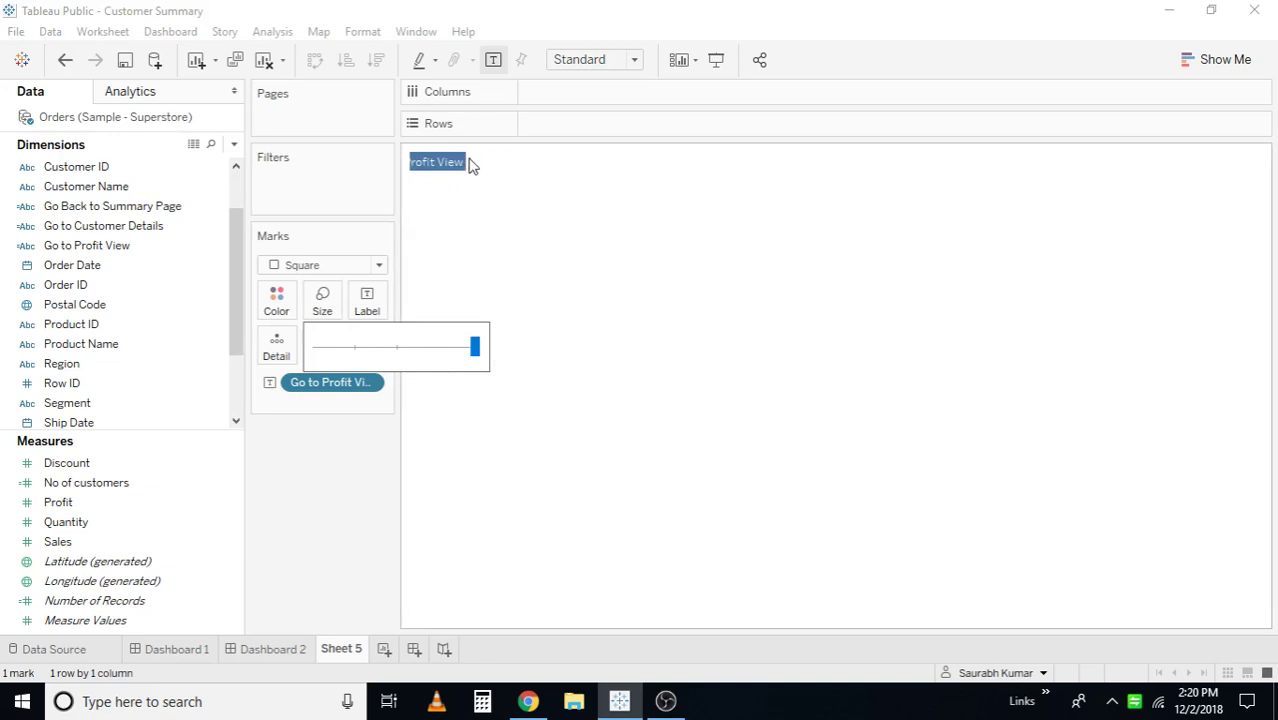
pyautogui.click(577, 174)
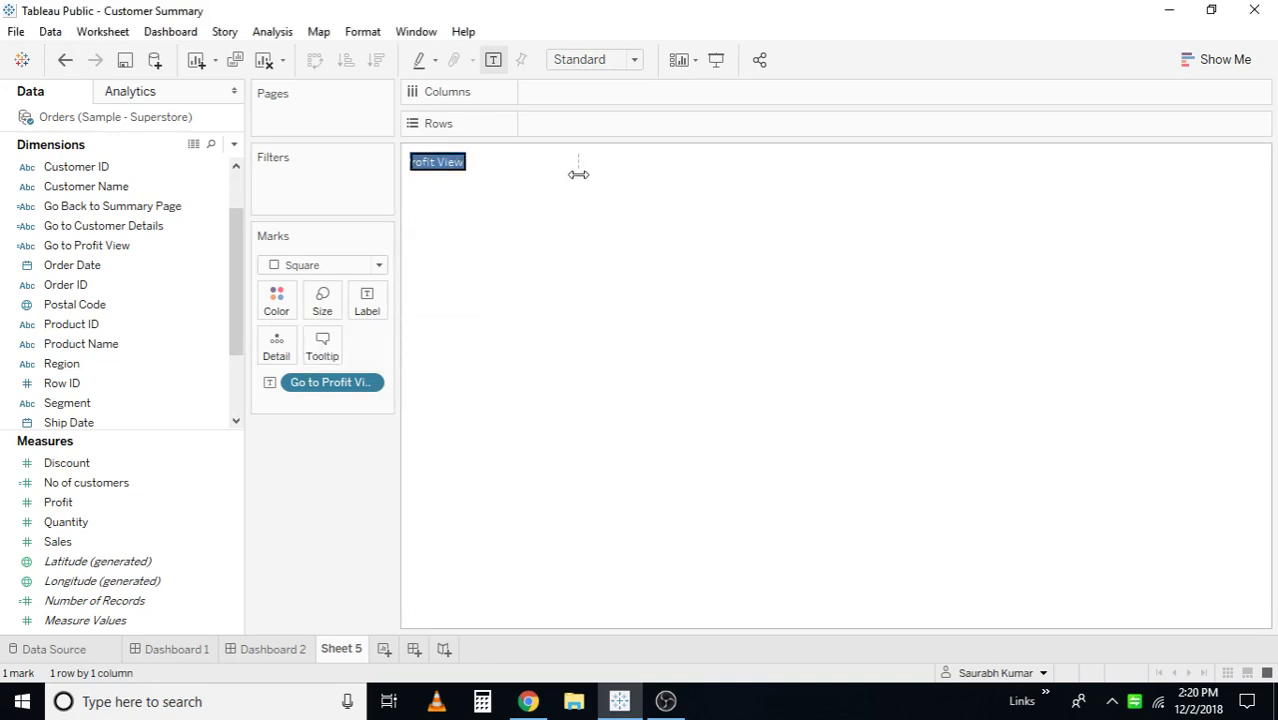
pyautogui.moveTo(578, 174); pyautogui.dragTo(579, 178)
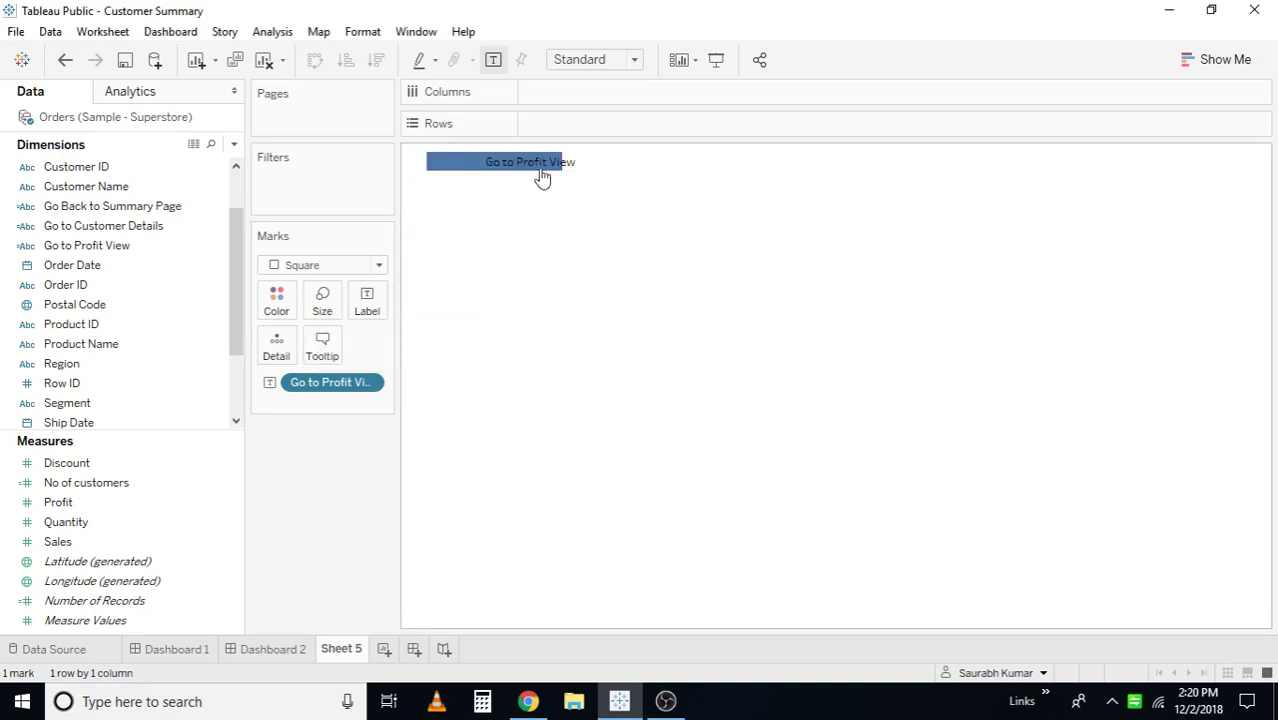
pyautogui.moveTo(562, 166)
# Step: Center the mark label horizontally and set its font color to black
pyautogui.click(370, 302)
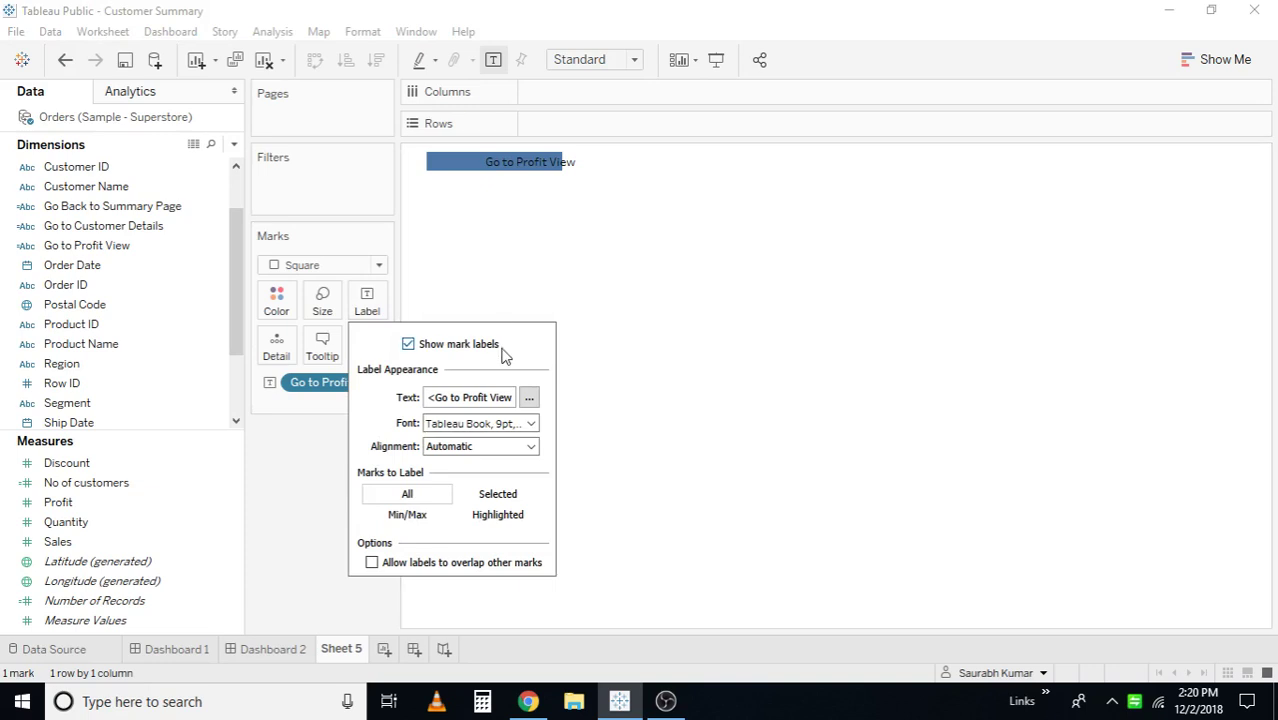
pyautogui.click(532, 447)
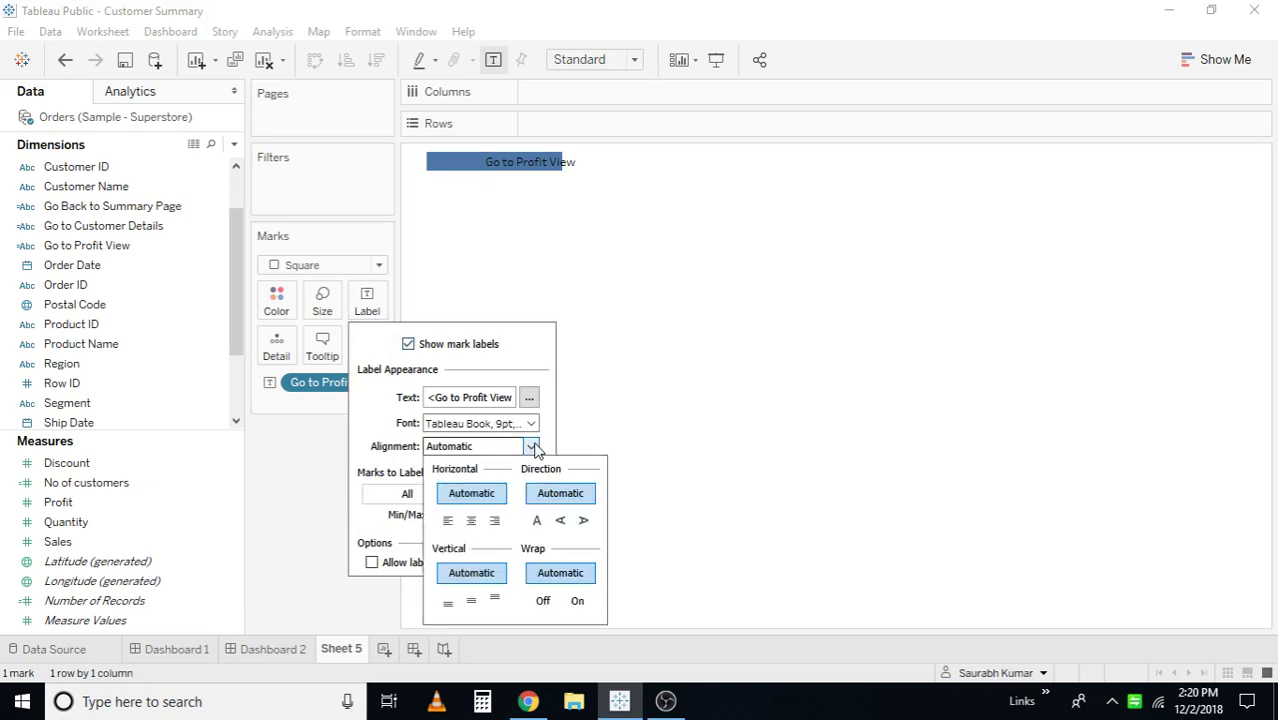
pyautogui.click(472, 521)
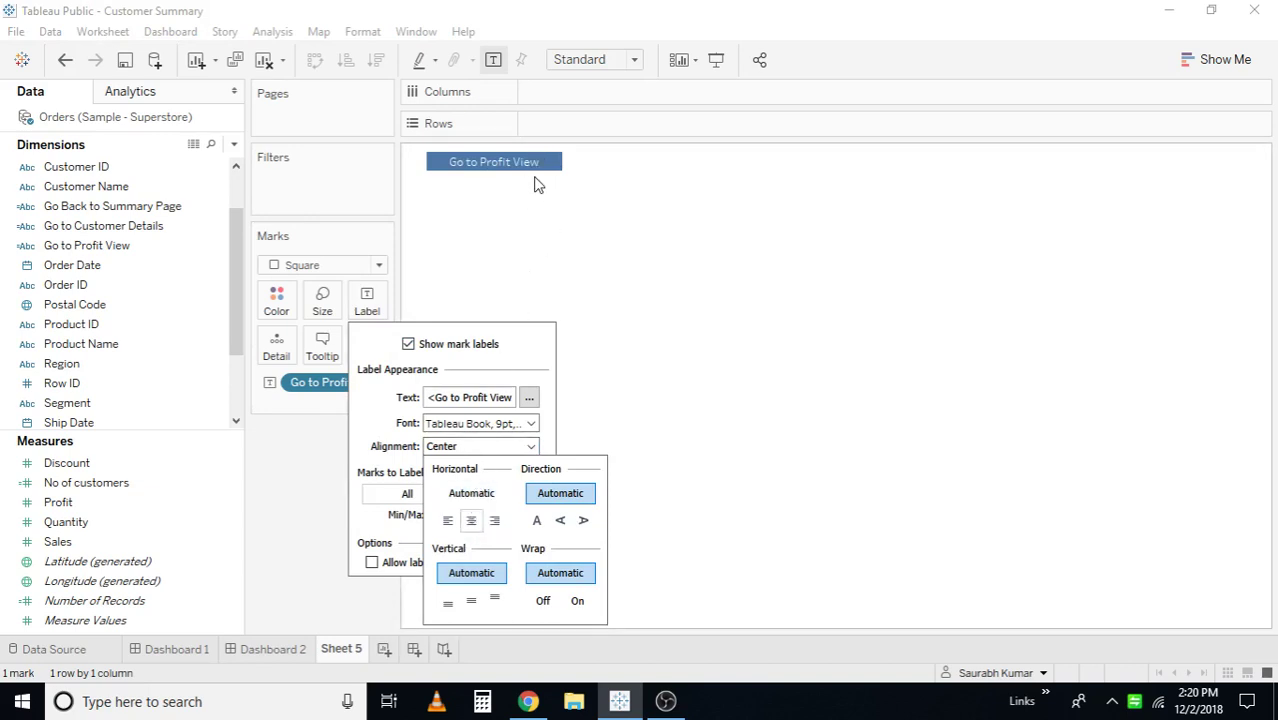
pyautogui.click(365, 400)
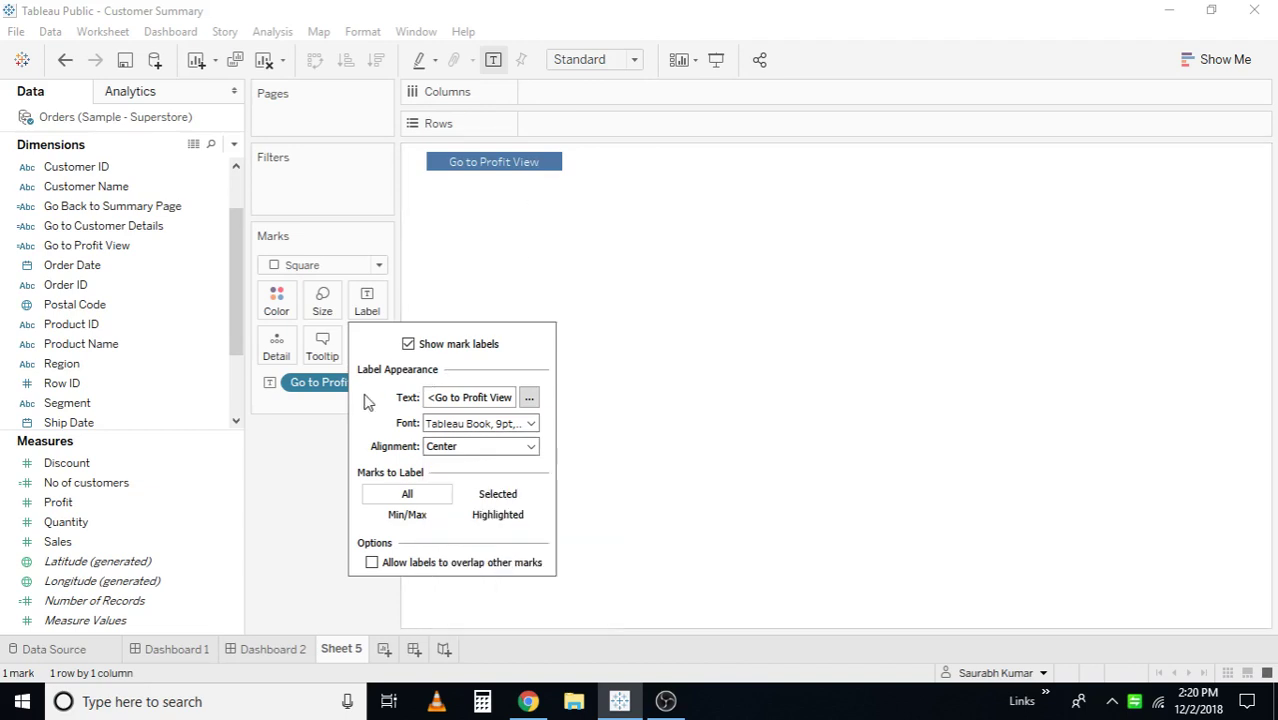
pyautogui.click(529, 425)
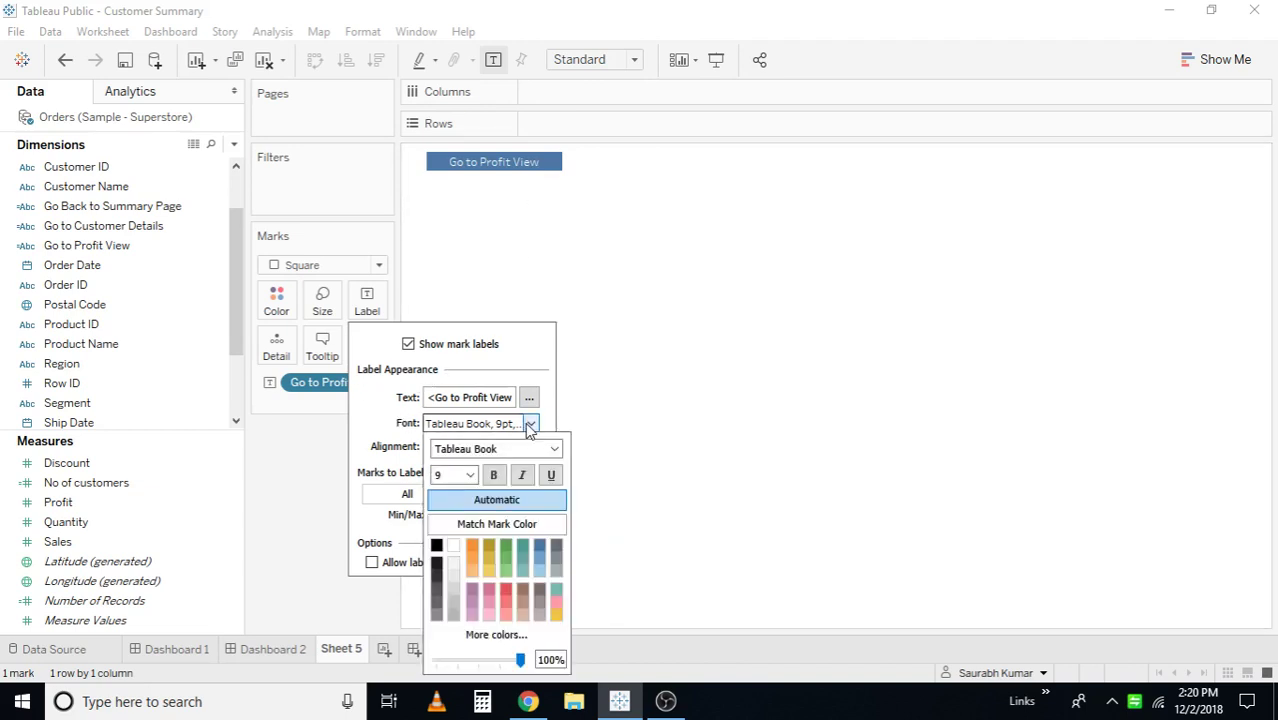
pyautogui.click(436, 545)
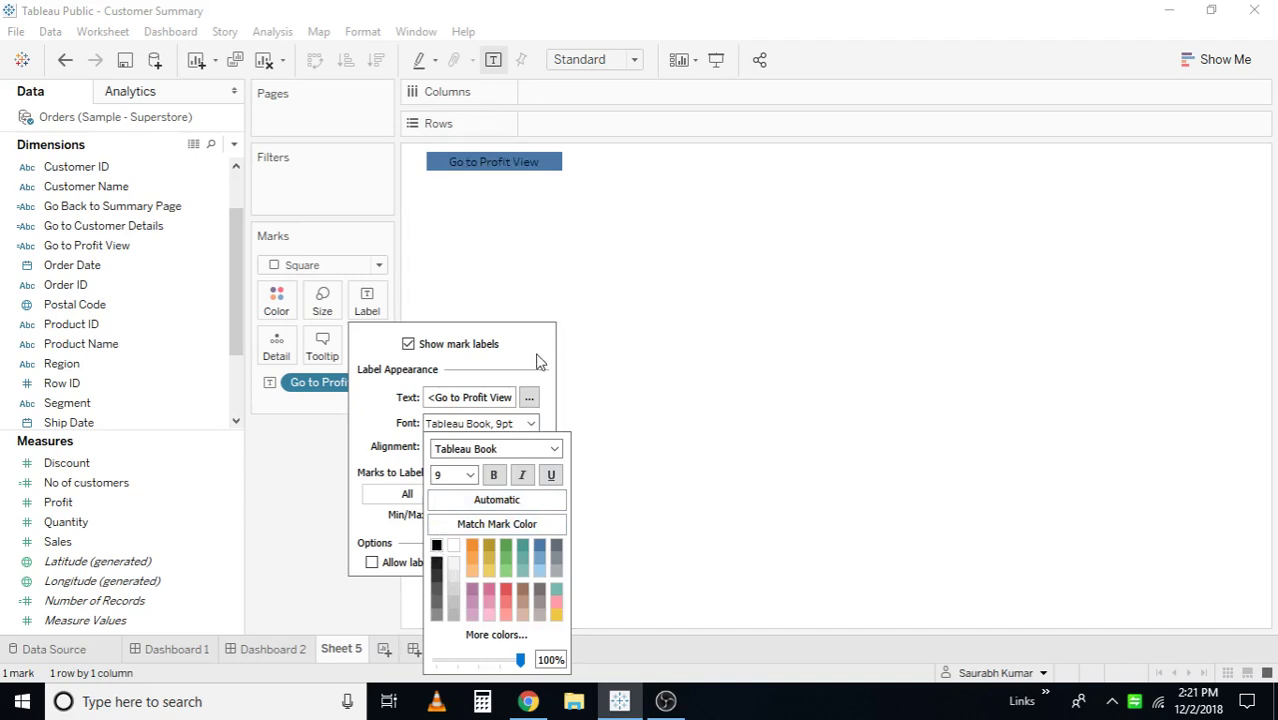
pyautogui.click(636, 334)
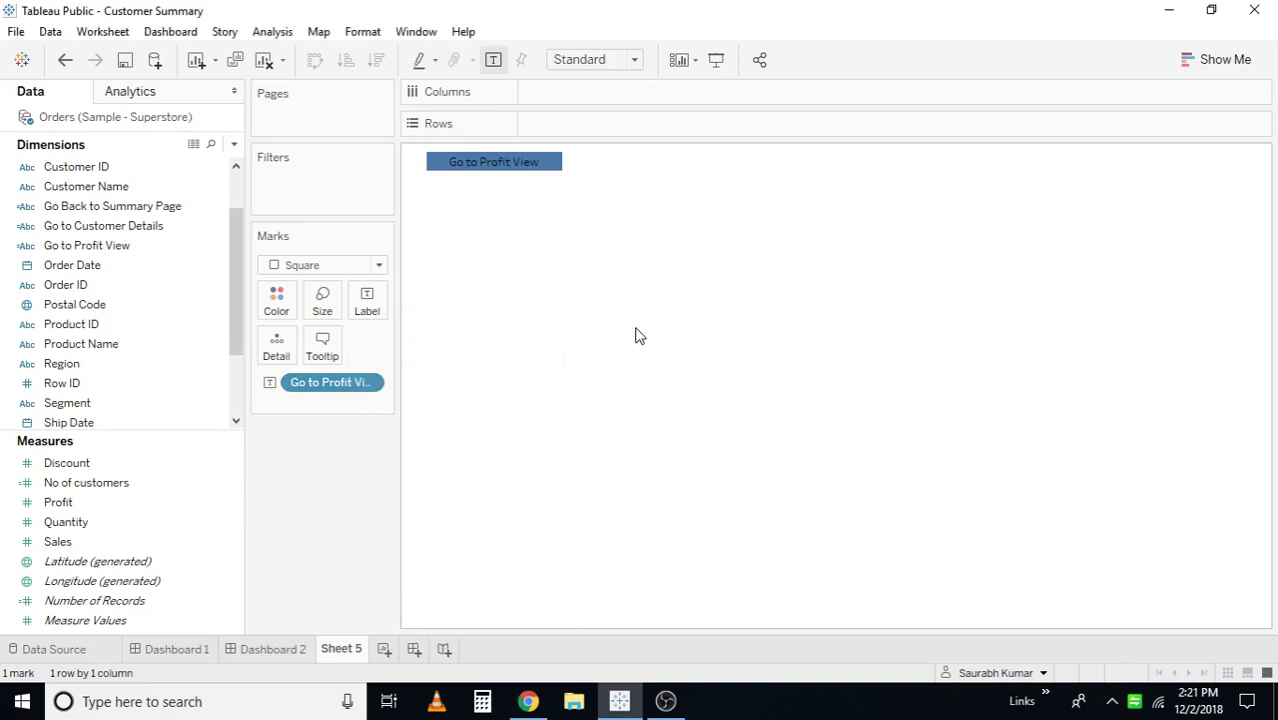
# Step: Set the color of the Go to Profit View square mark to light gray
pyautogui.click(277, 308)
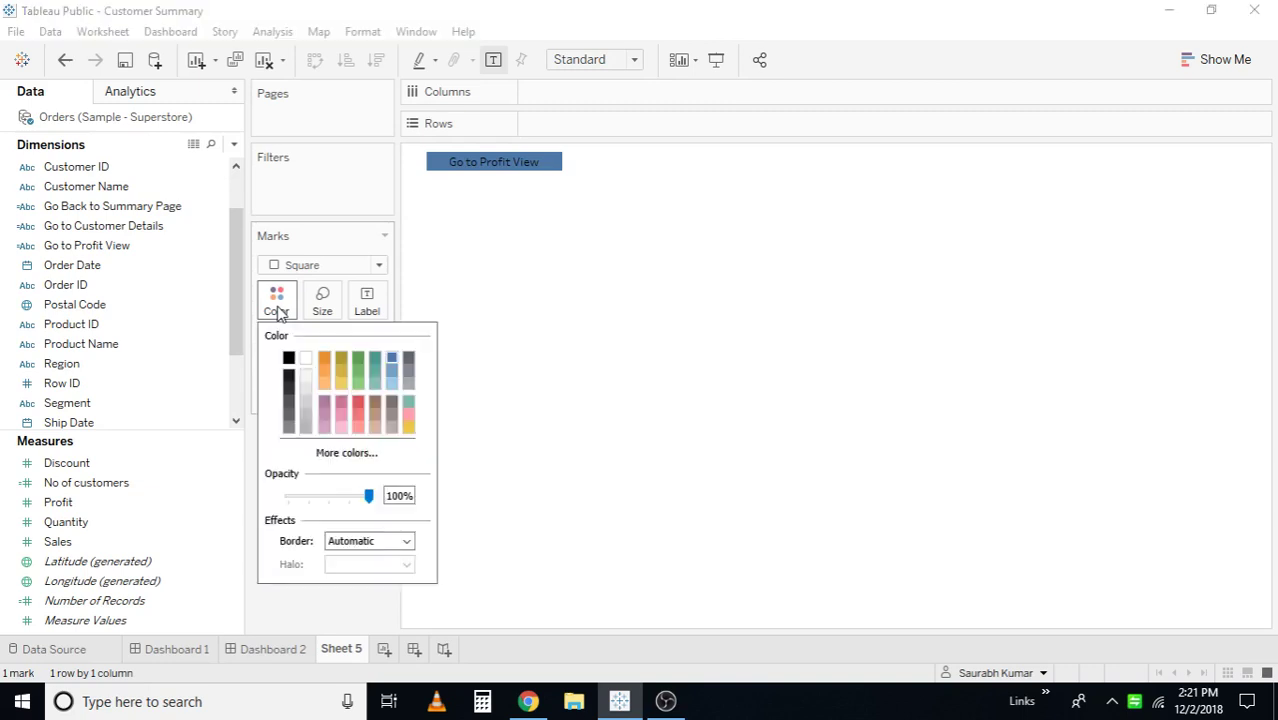
pyautogui.click(303, 412)
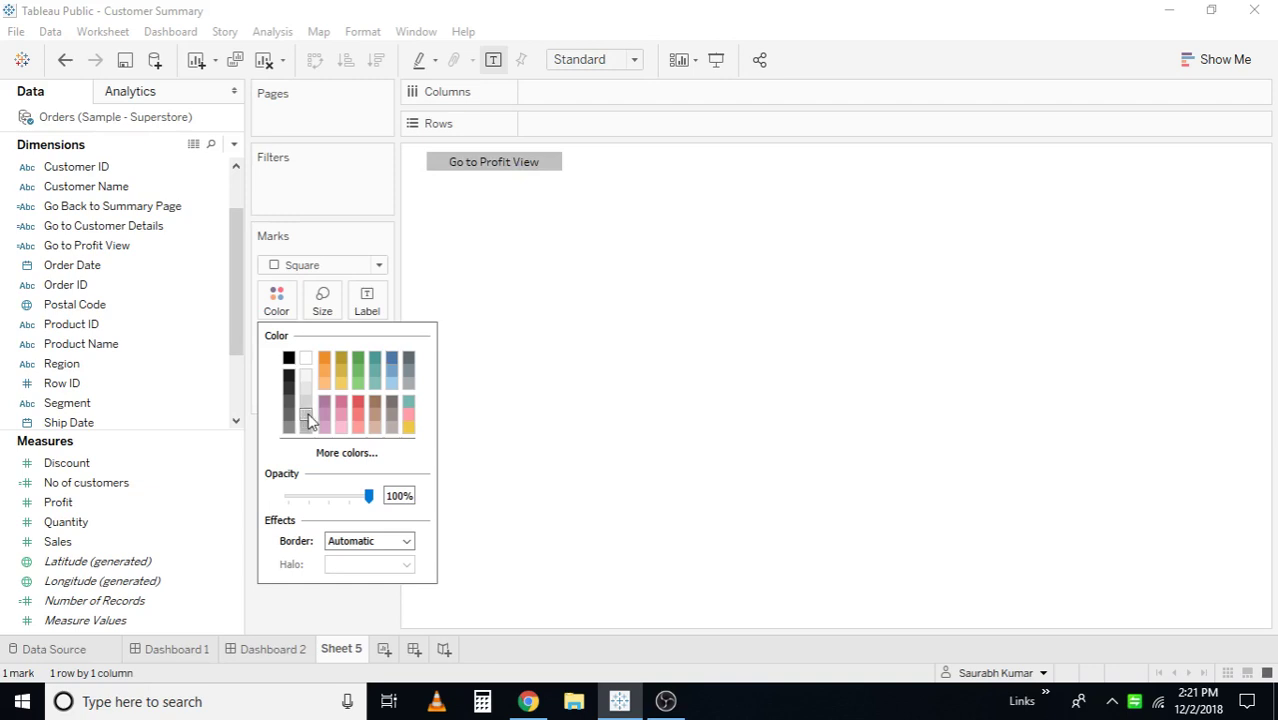
pyautogui.click(665, 349)
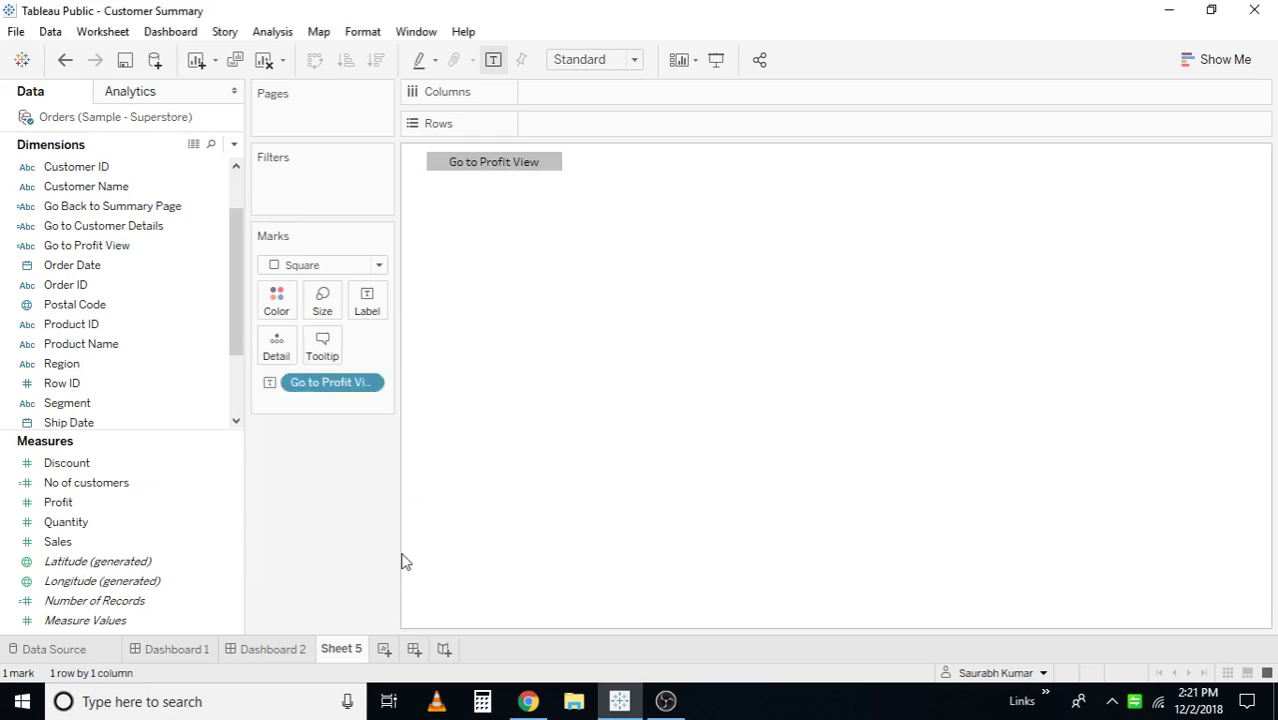
# Step: Rename the Sheet 5 worksheet as Navigation1
pyautogui.rightClick(342, 655)
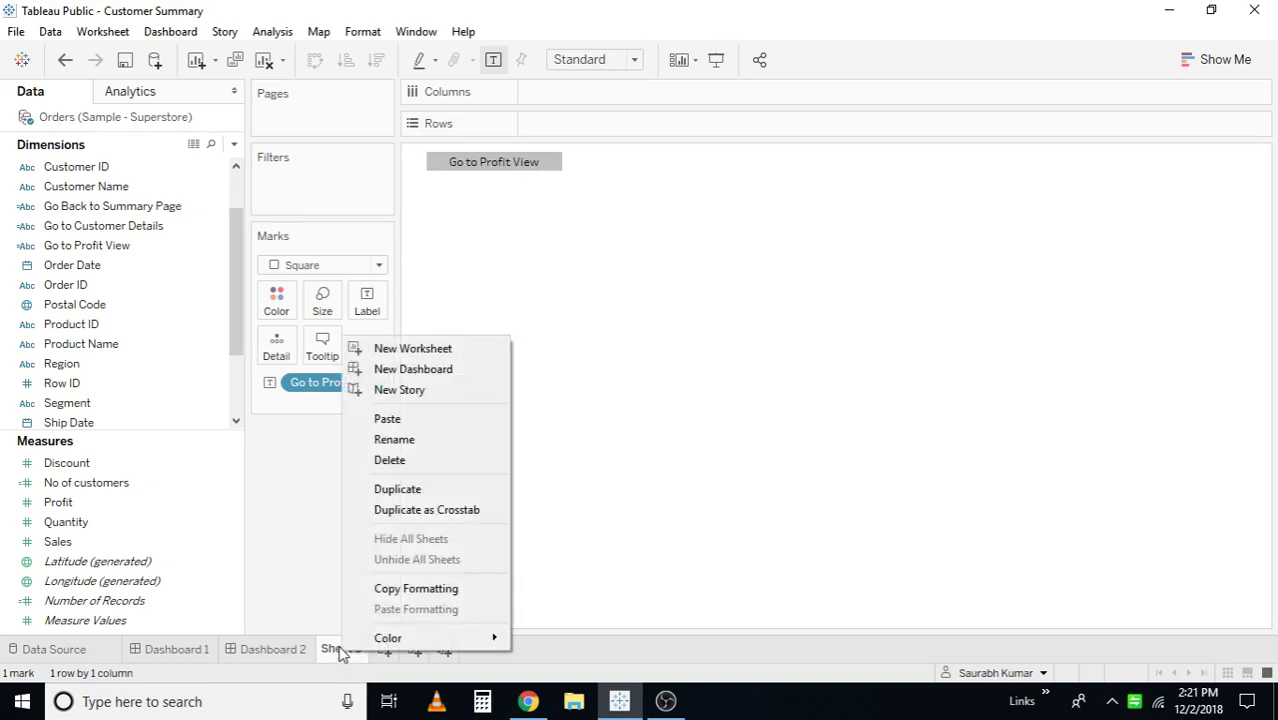
pyautogui.click(412, 442)
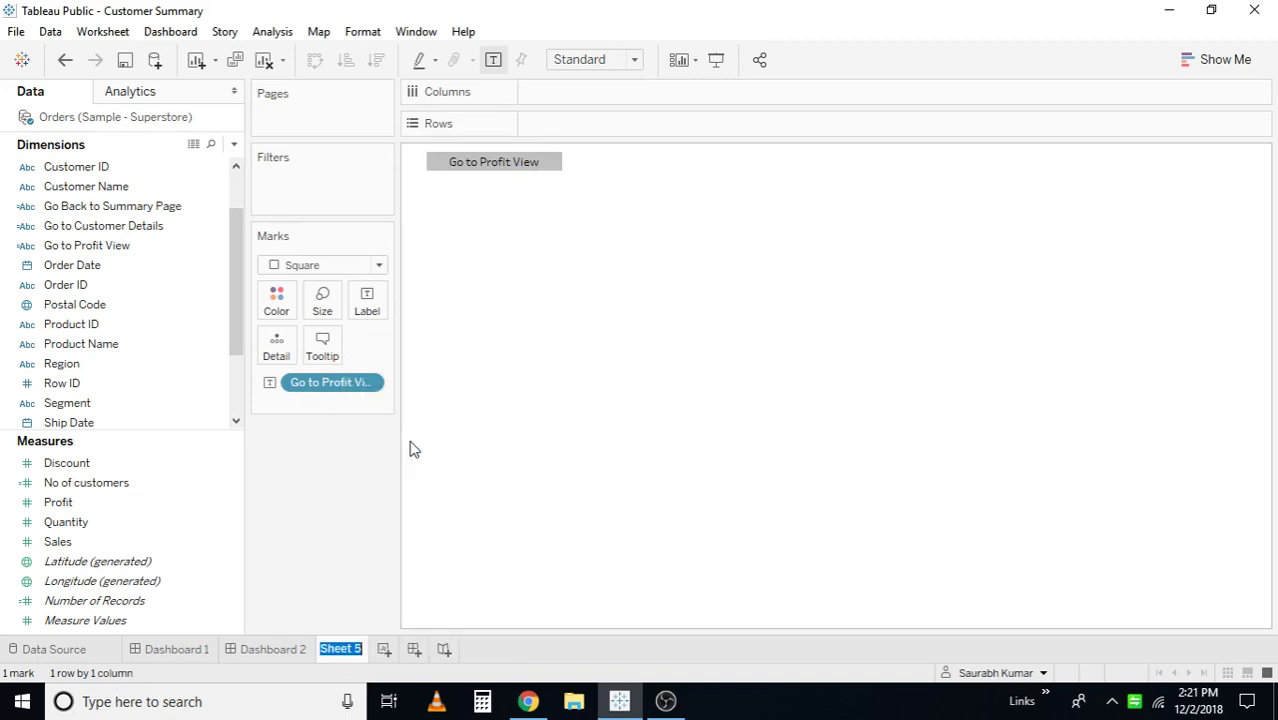
pyautogui.write('Navigation1')
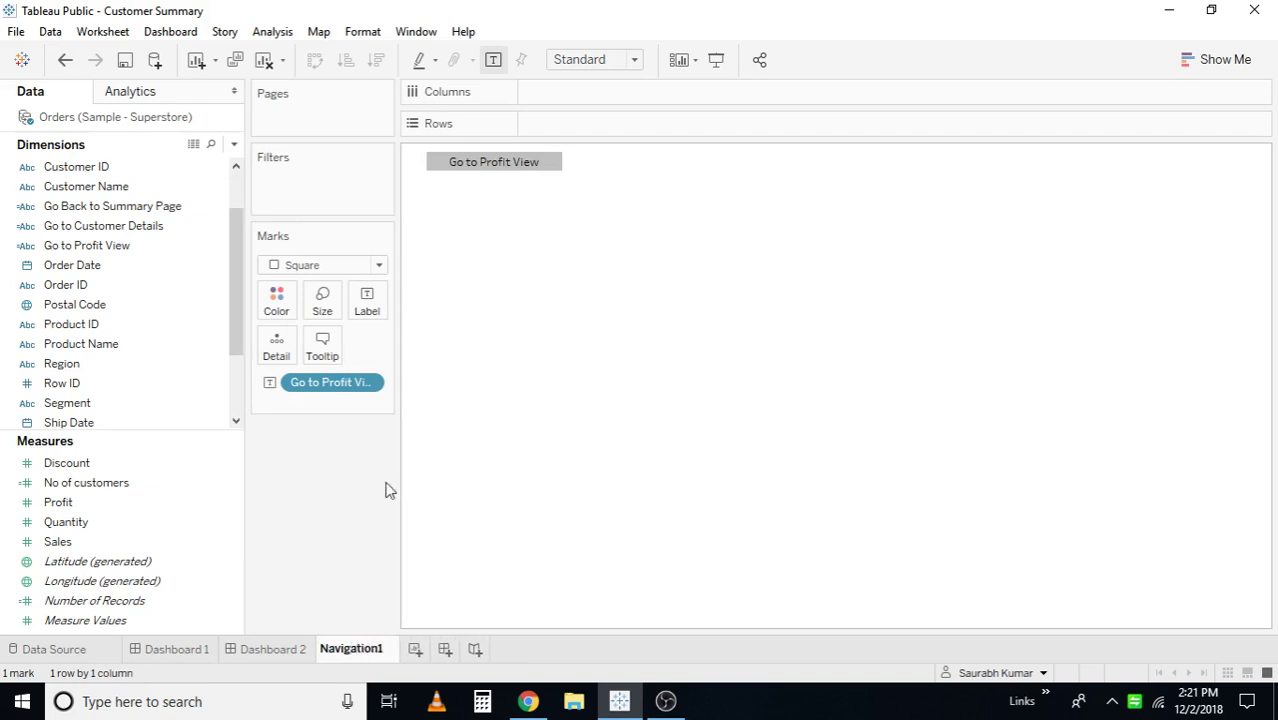
pyautogui.press('Return')
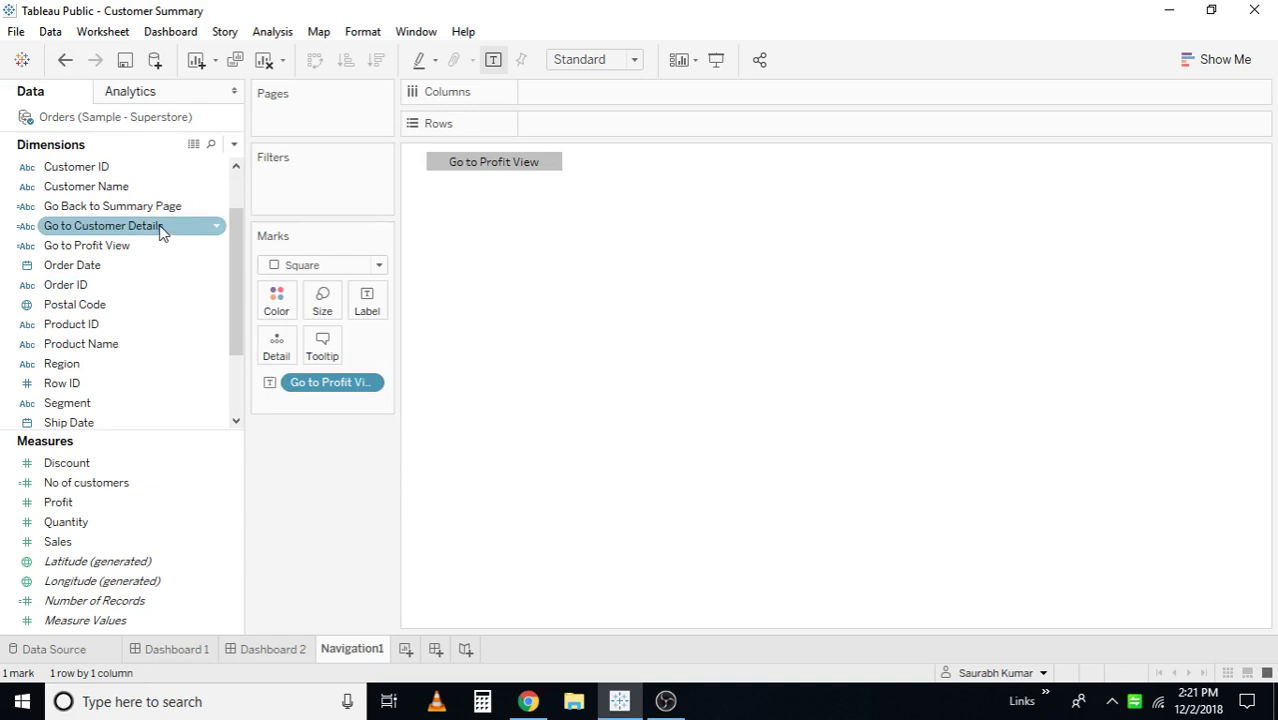
# Step: Create a calculated field named Go back to Sales View with the formula "Go Back to Sales View"
pyautogui.click(234, 146)
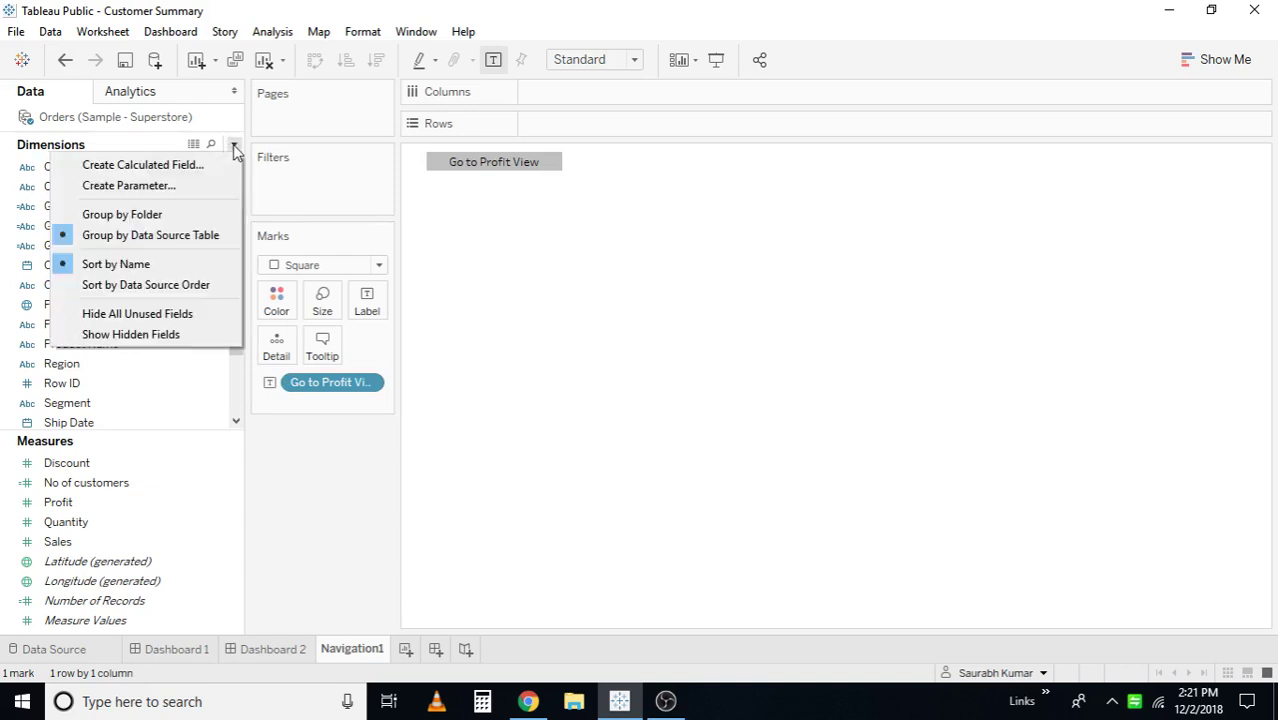
pyautogui.click(189, 166)
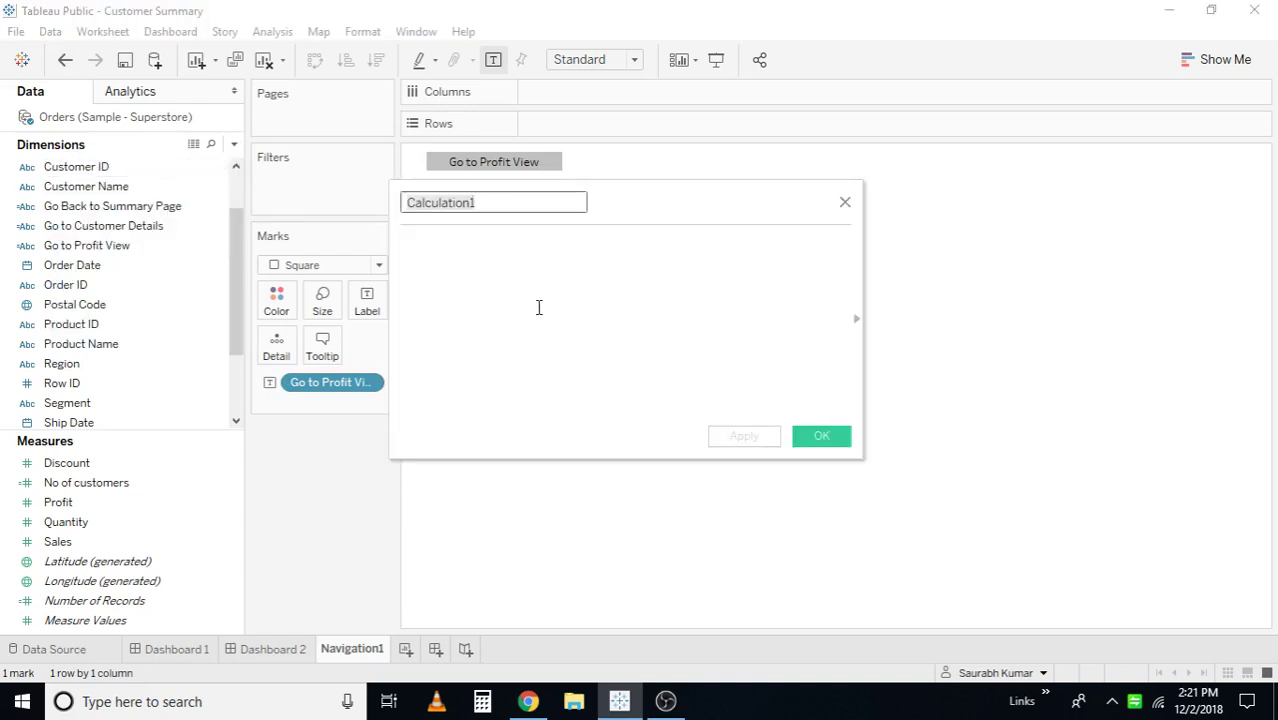
pyautogui.write('Go ')
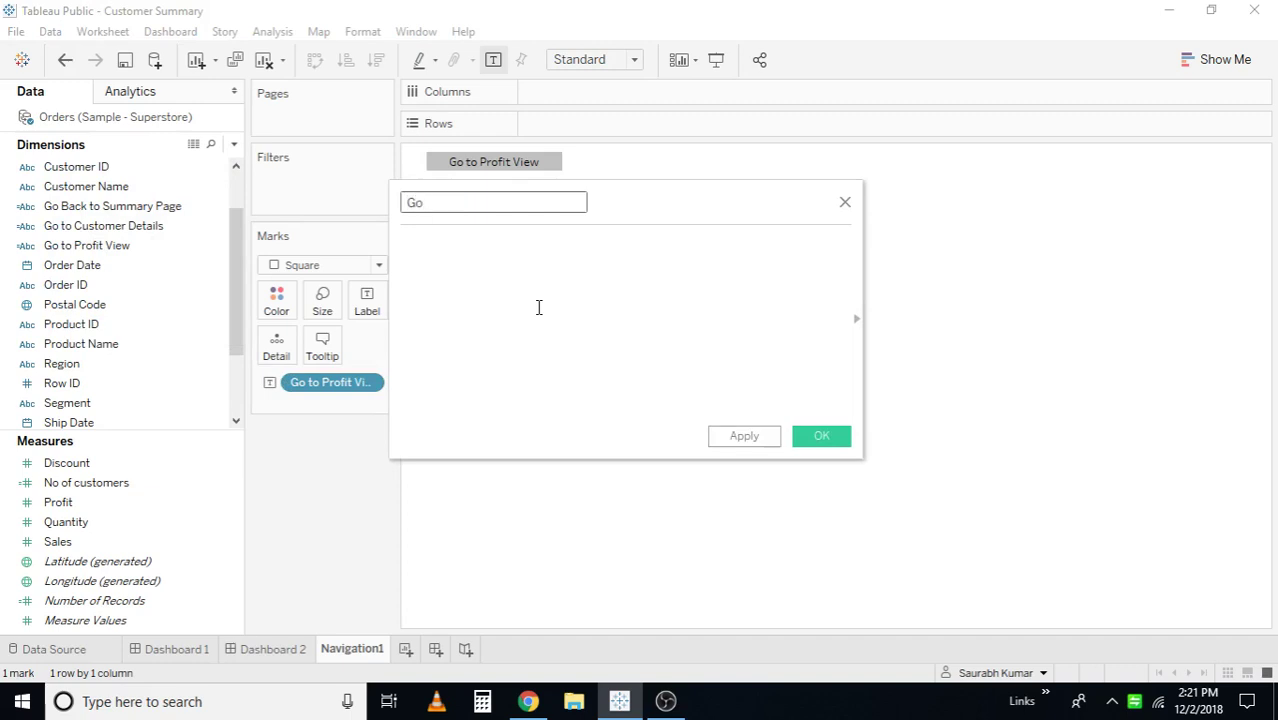
pyautogui.write('back to Sales View')
pyautogui.click(420, 250)
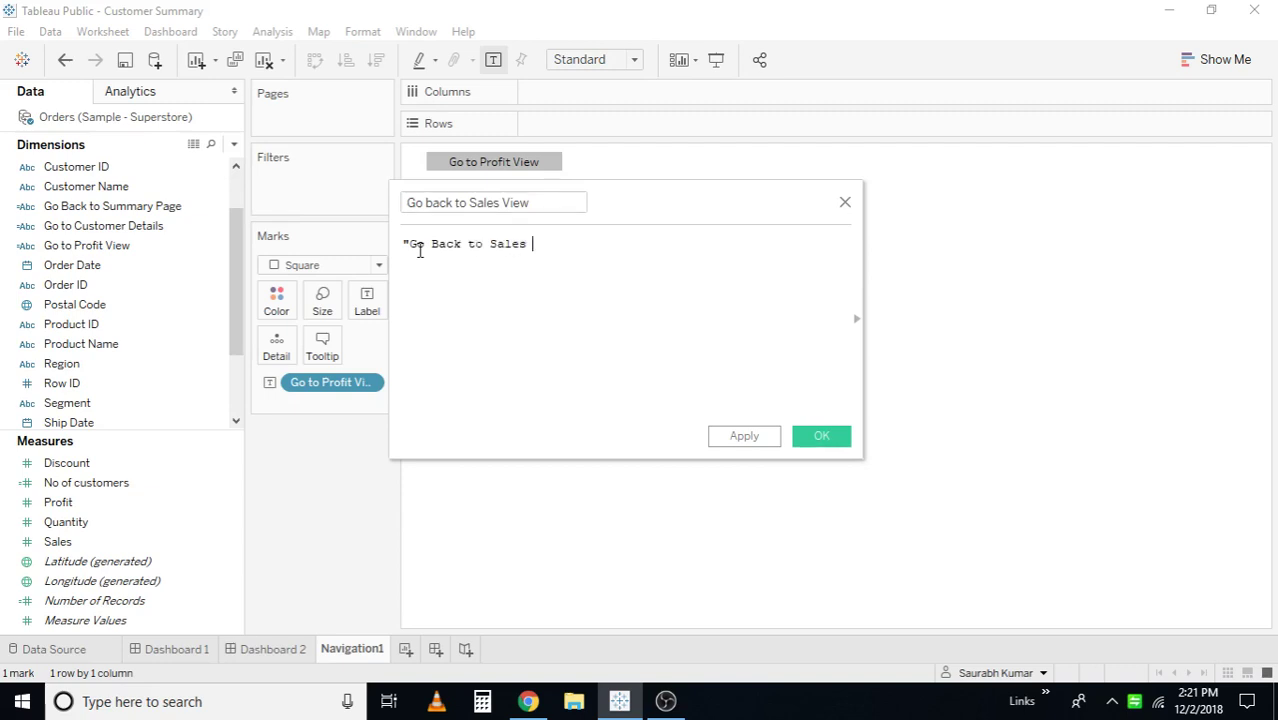
pyautogui.write('"Go Back to Sales View"')
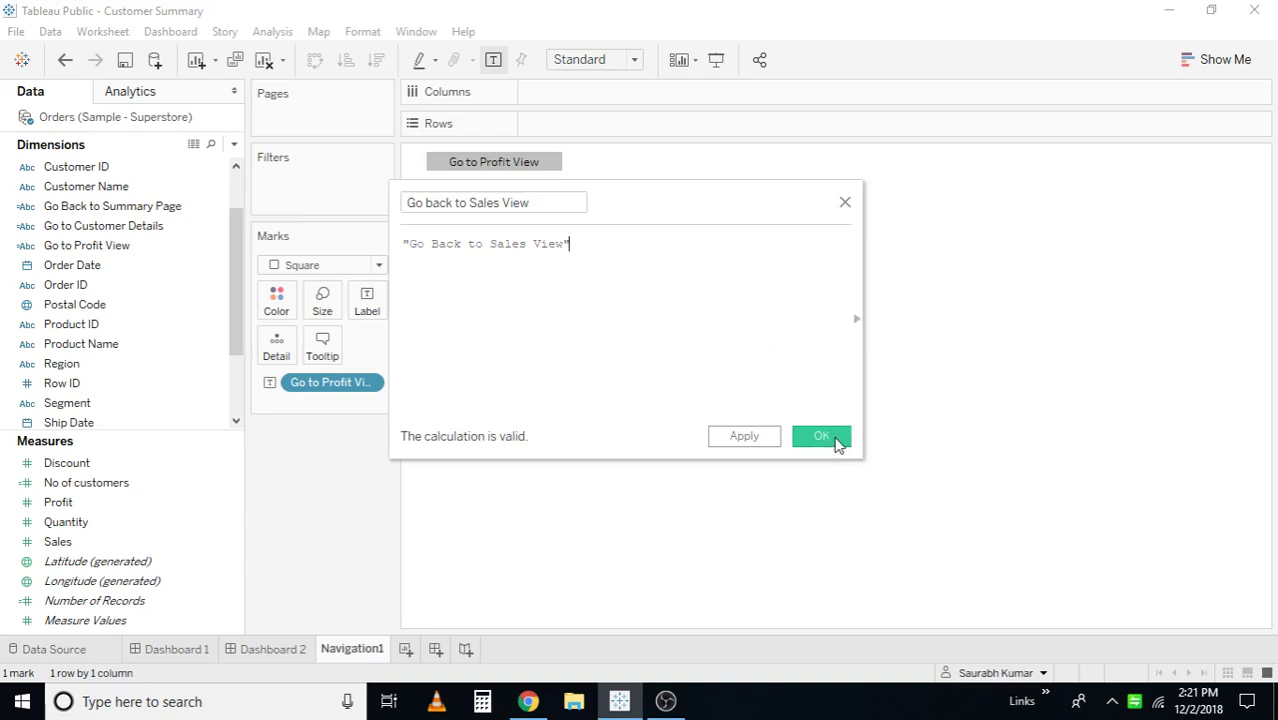
pyautogui.click(836, 442)
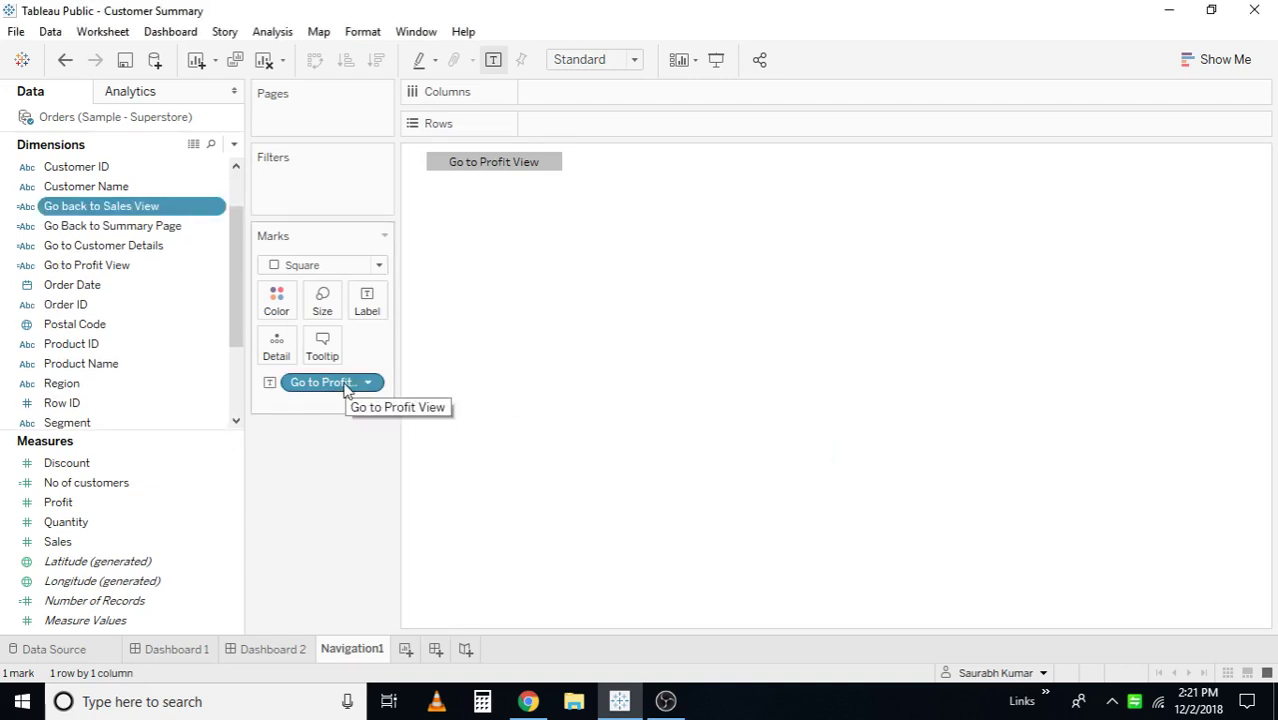
# Step: Add a new worksheet and name it Navigation2
pyautogui.click(405, 649)
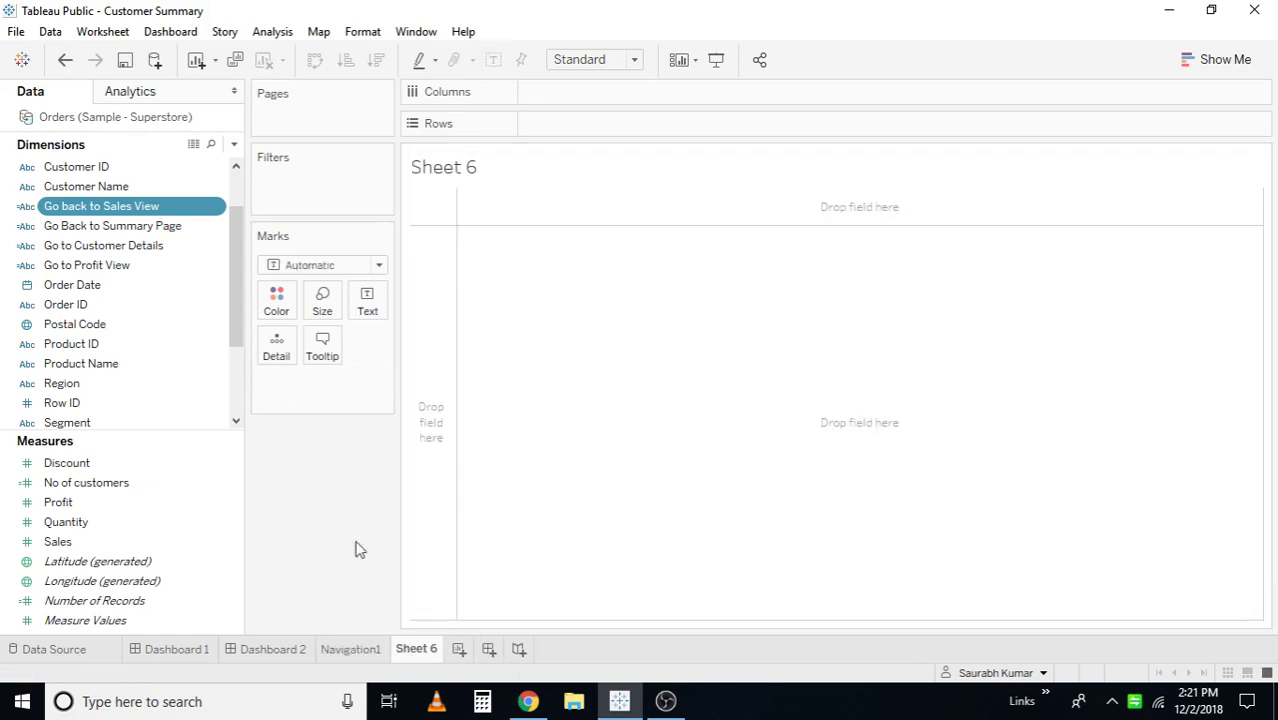
pyautogui.rightClick(428, 652)
pyautogui.click(503, 437)
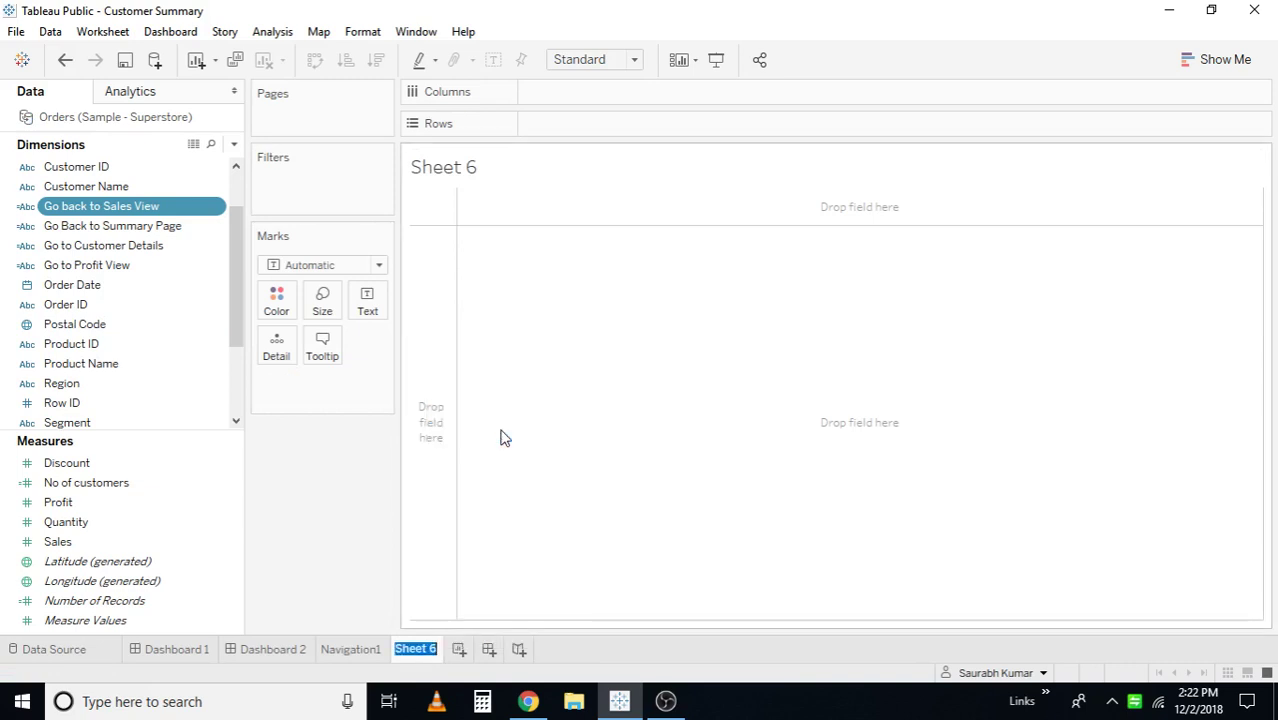
pyautogui.write('Navigation')
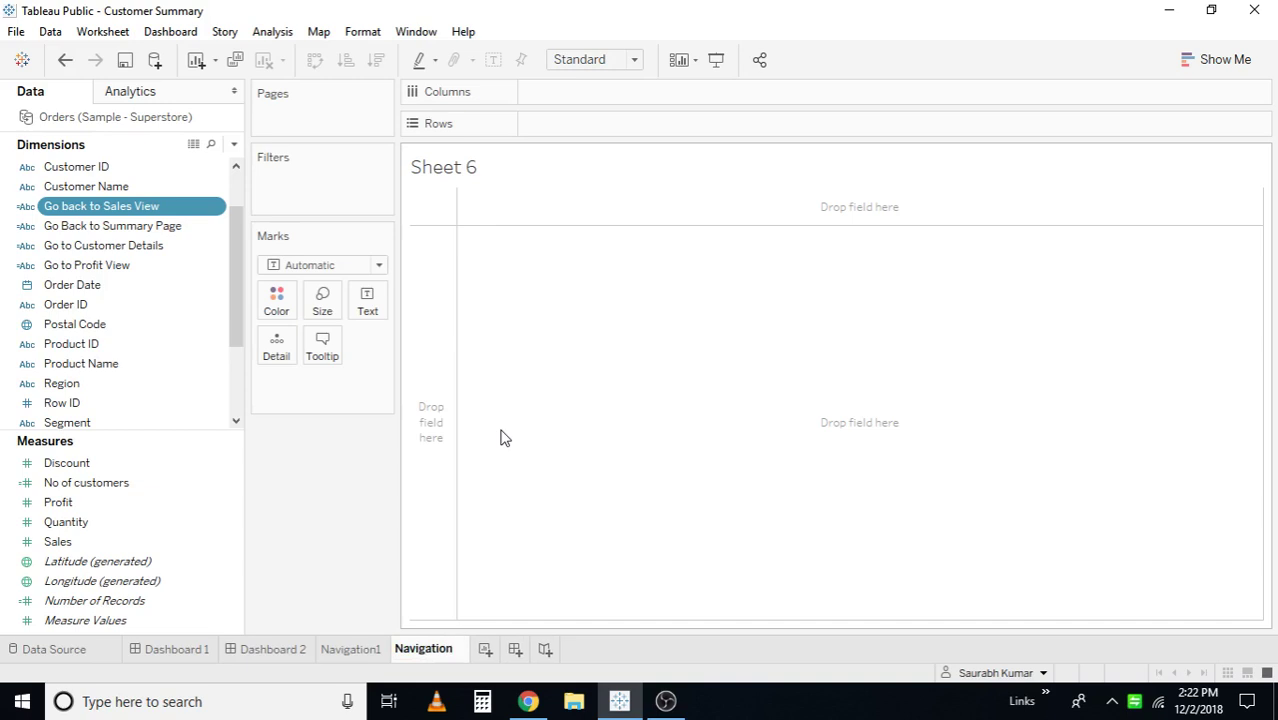
pyautogui.write('2')
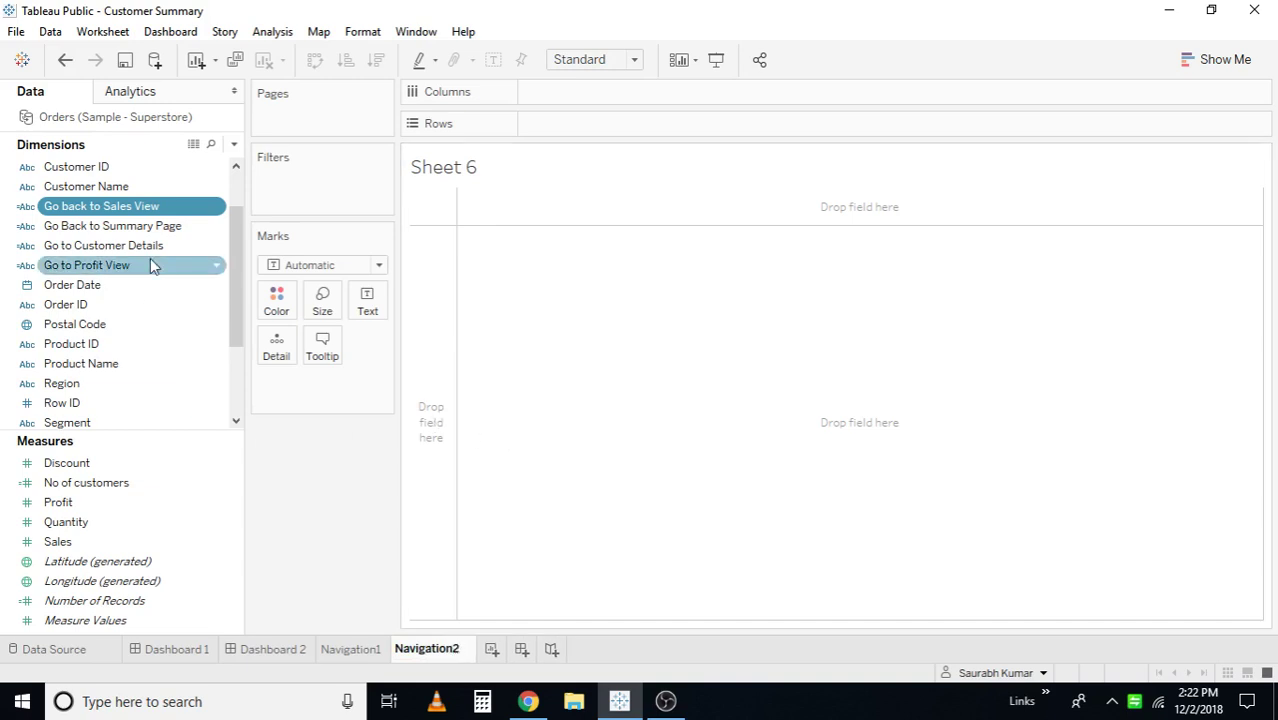
# Step: Add the Go back to Sales View field to the marks as detail and hide the Navigation2 worksheet title
pyautogui.click(170, 210)
pyautogui.moveTo(170, 212); pyautogui.dragTo(334, 388)
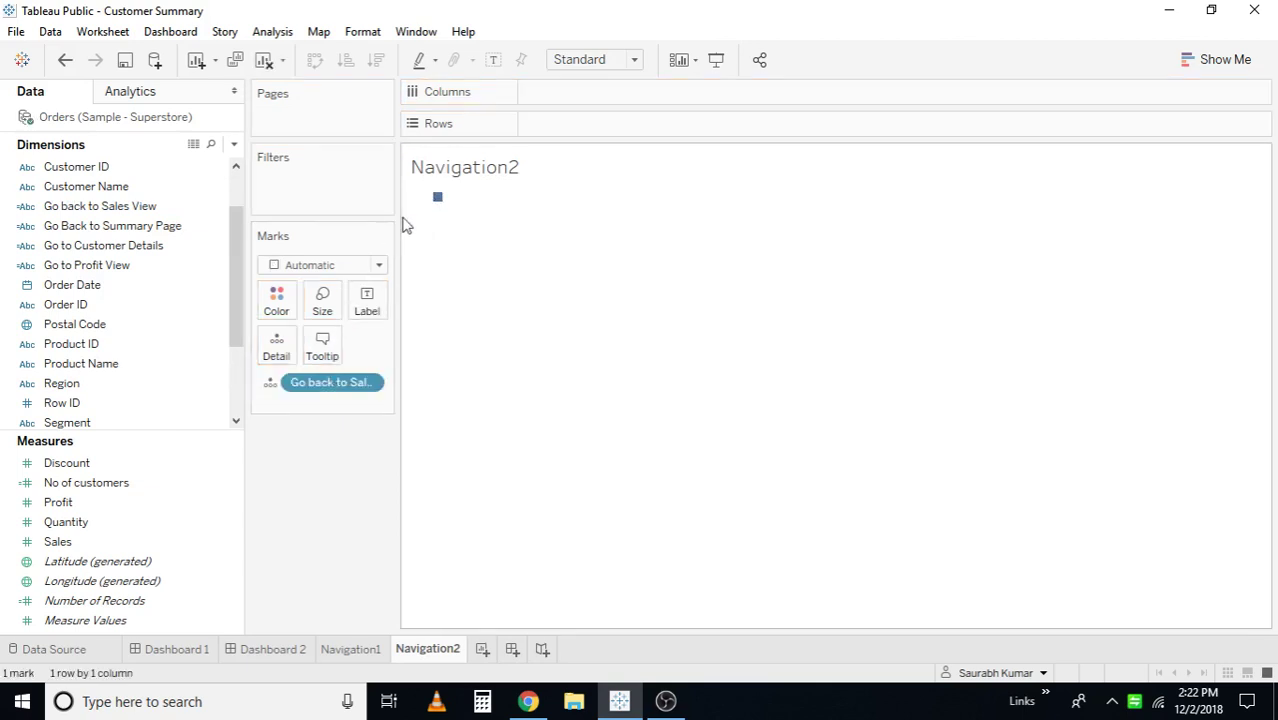
pyautogui.rightClick(490, 174)
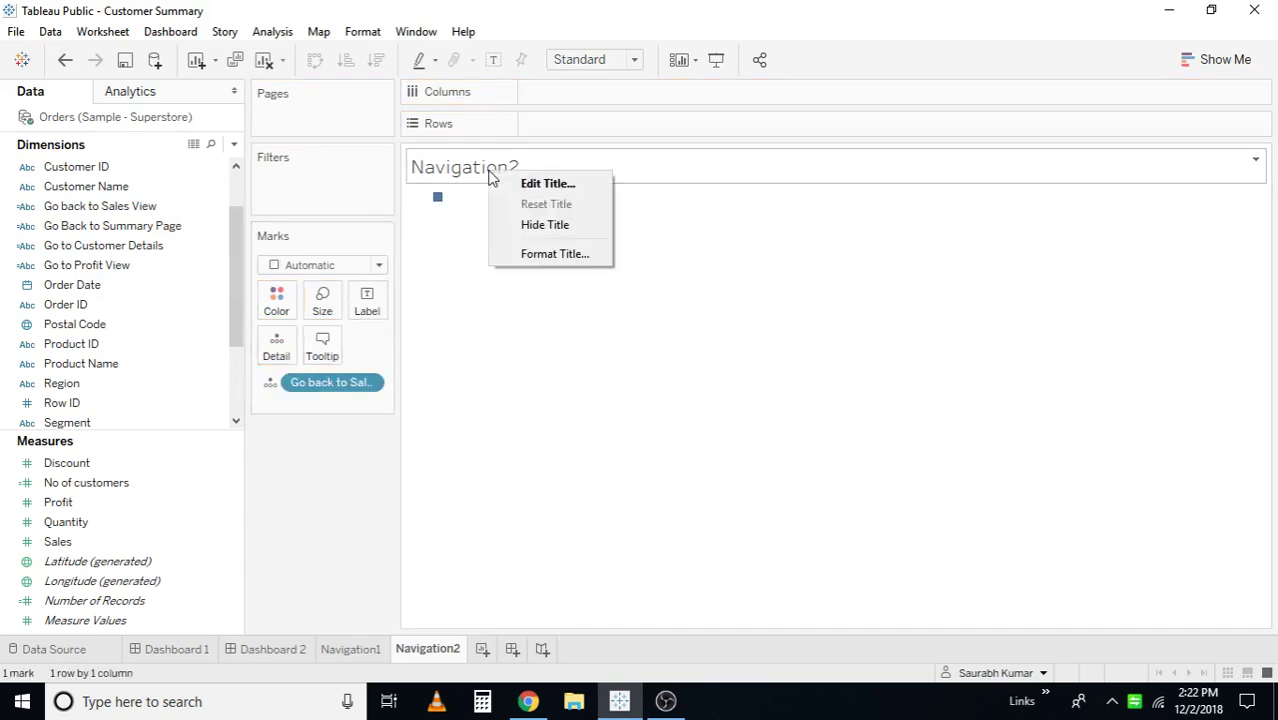
pyautogui.click(528, 226)
# Step: Set the Navigation2 mark type to Square and enlarge the mark to the maximum size
pyautogui.click(380, 265)
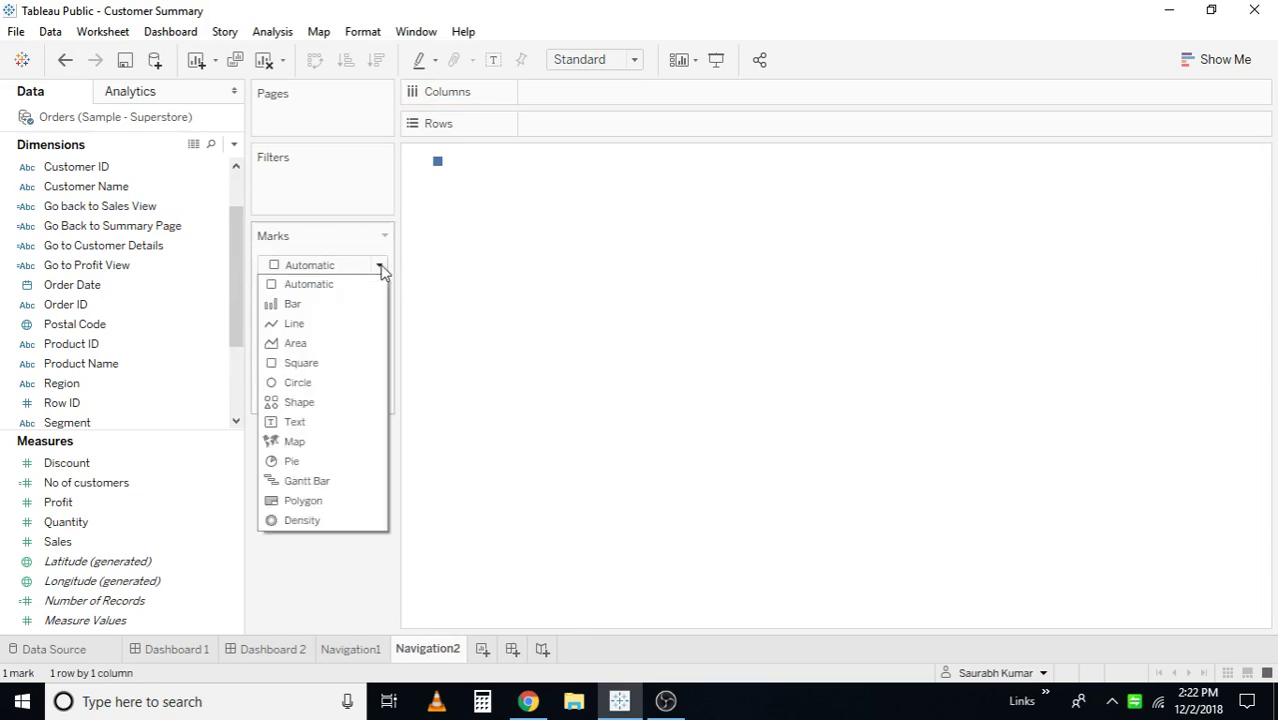
pyautogui.click(301, 363)
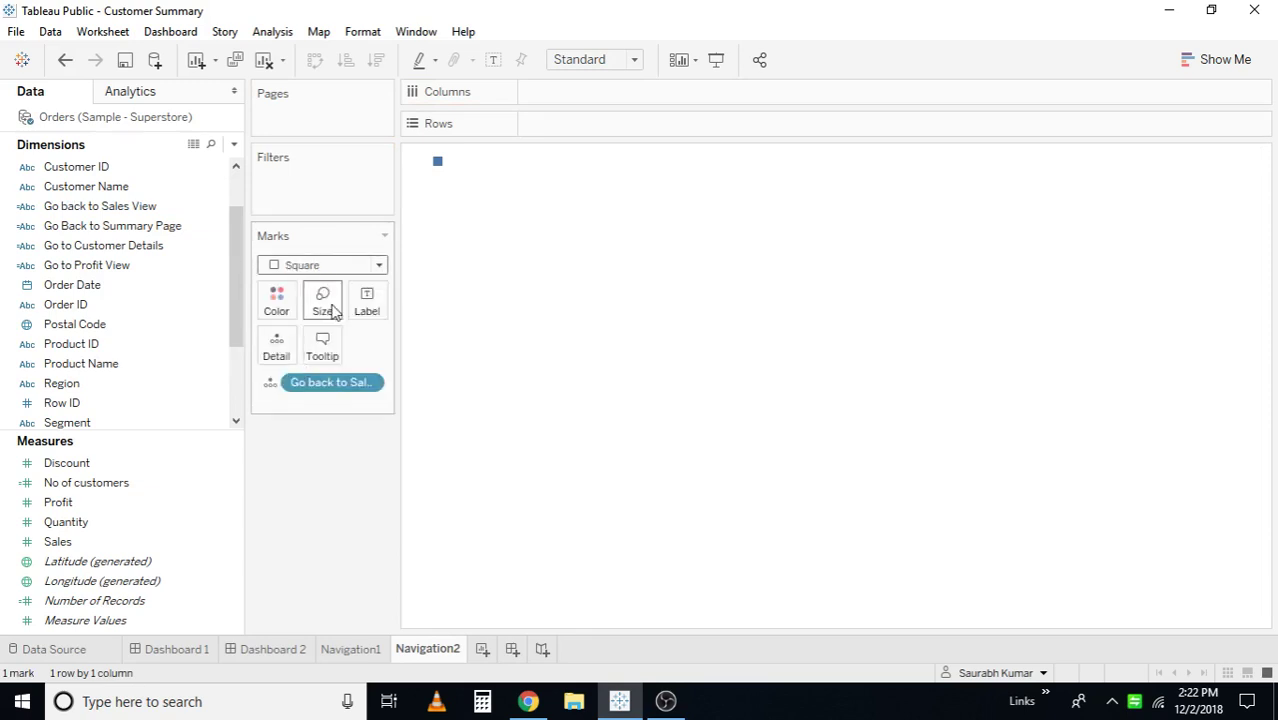
pyautogui.click(322, 300)
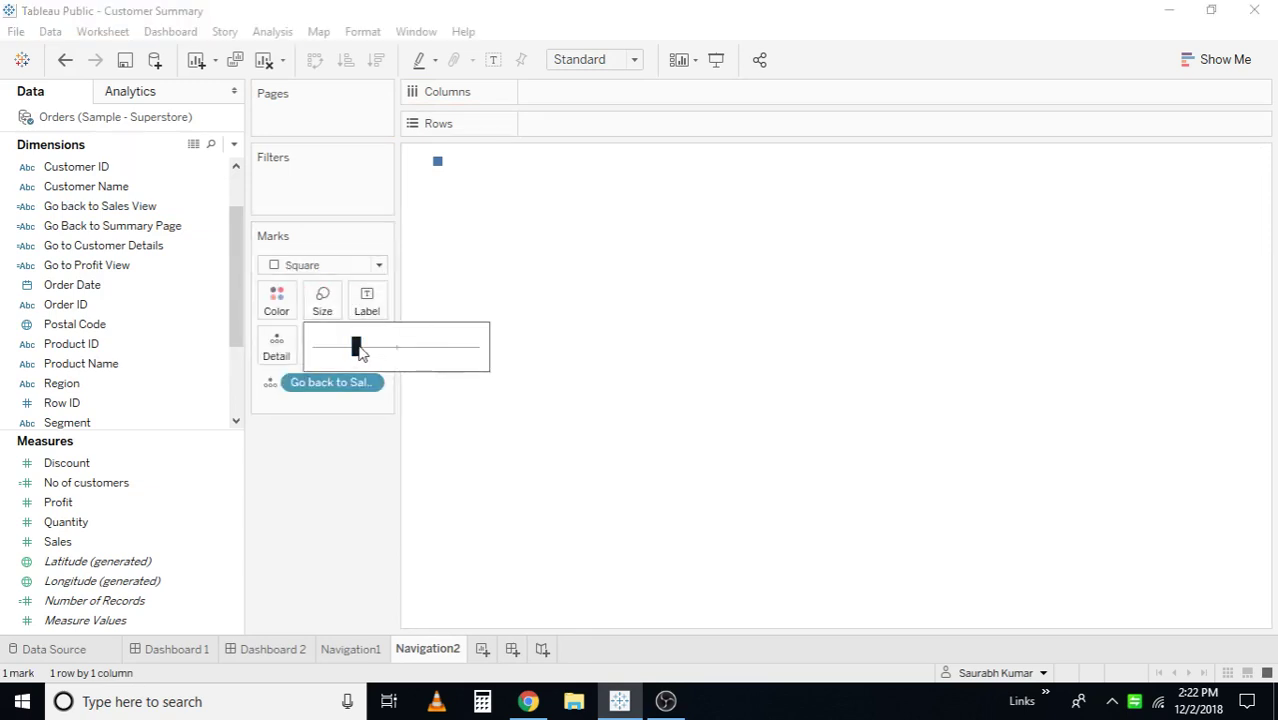
pyautogui.moveTo(359, 350); pyautogui.dragTo(479, 350)
# Step: Use the Go back to Sales View field as the mark label and widen the cell to fit the text
pyautogui.click(273, 387)
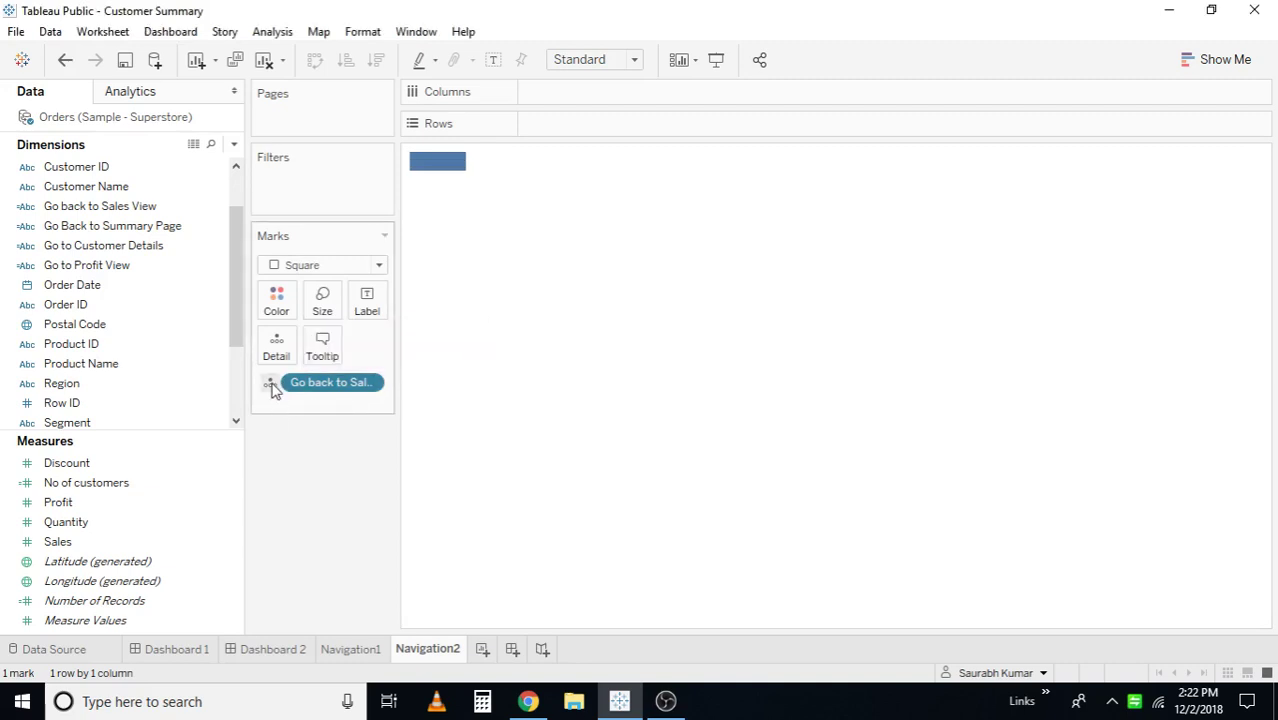
pyautogui.click(302, 425)
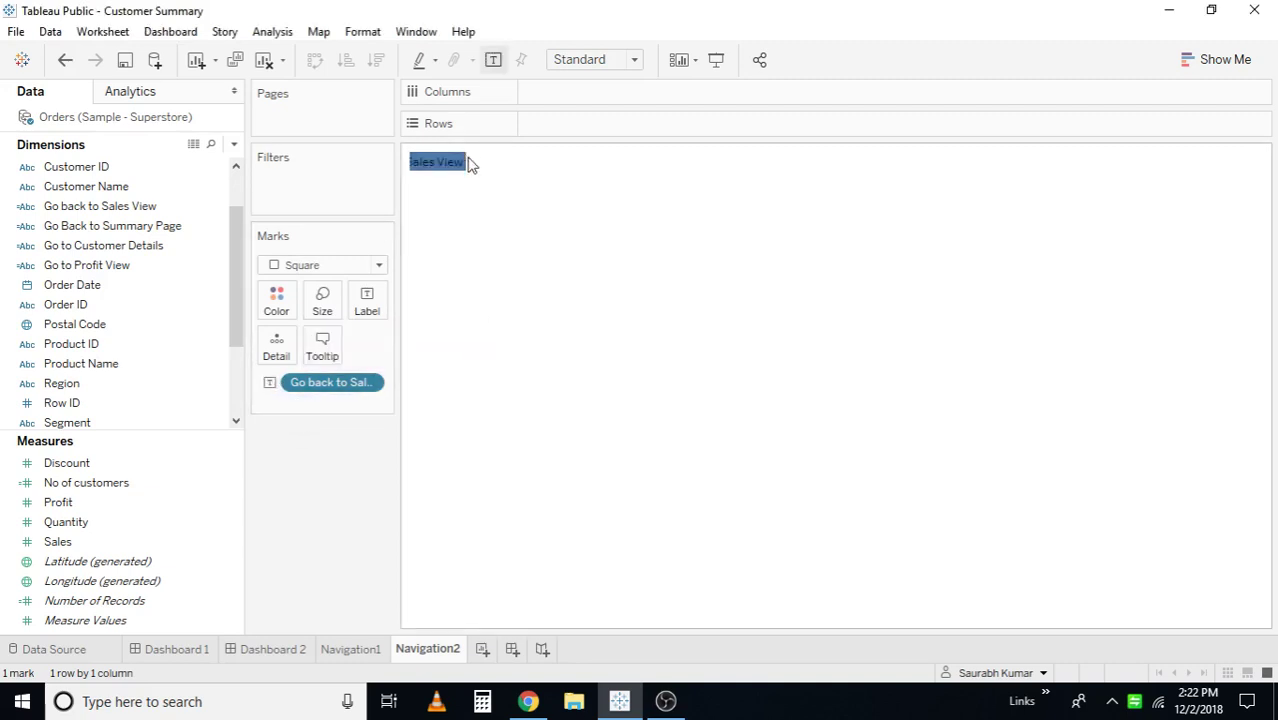
pyautogui.moveTo(465, 162)
pyautogui.moveTo(465, 159); pyautogui.dragTo(570, 163)
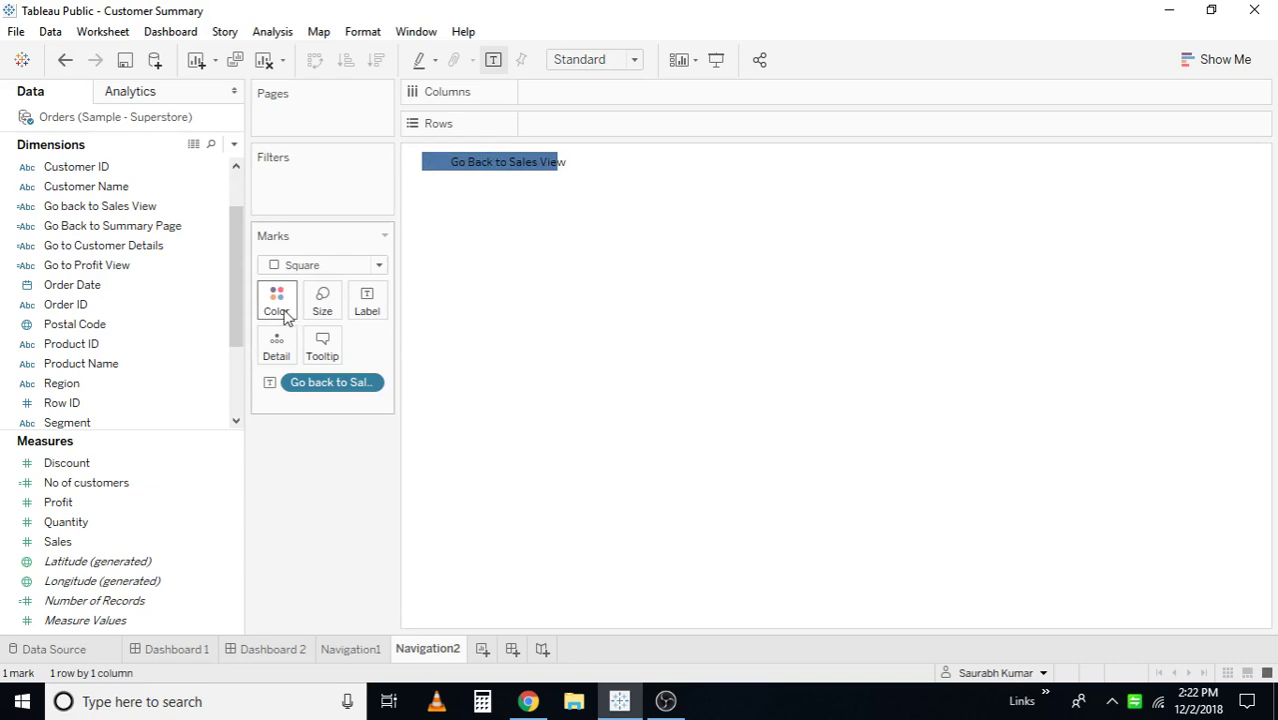
# Step: Center the Go Back to Sales View mark label horizontally
pyautogui.click(364, 305)
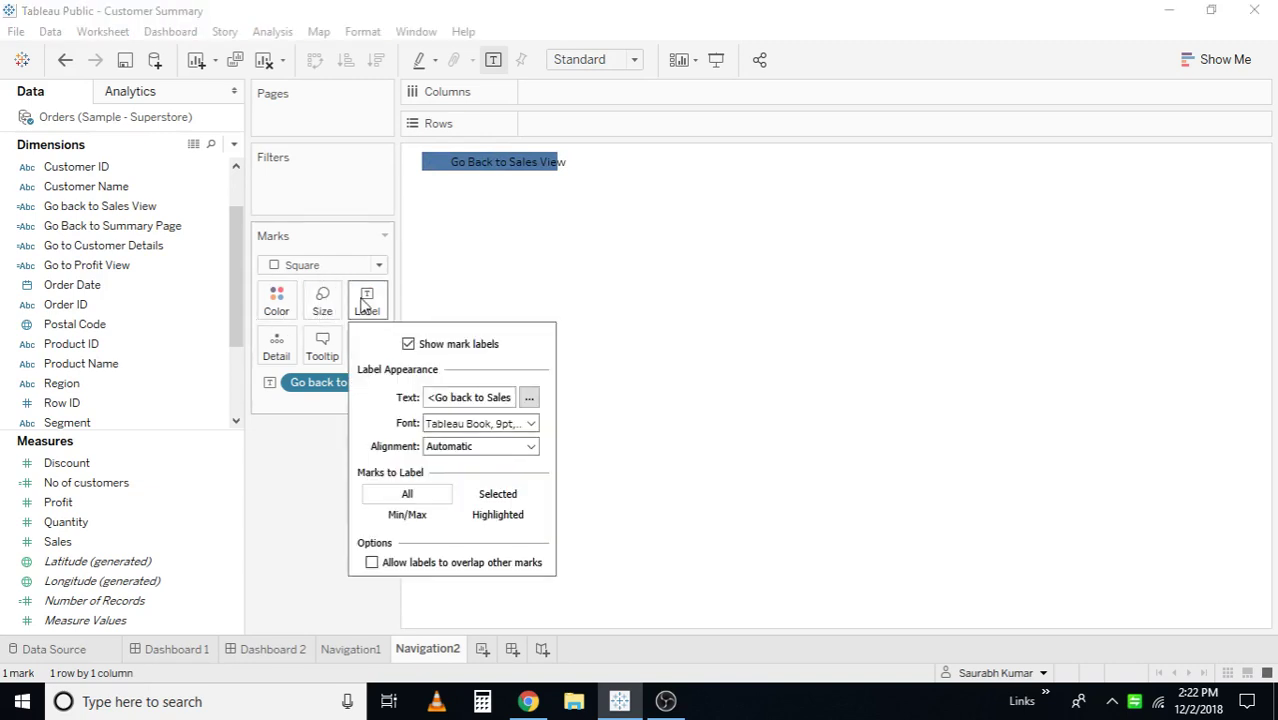
pyautogui.click(471, 446)
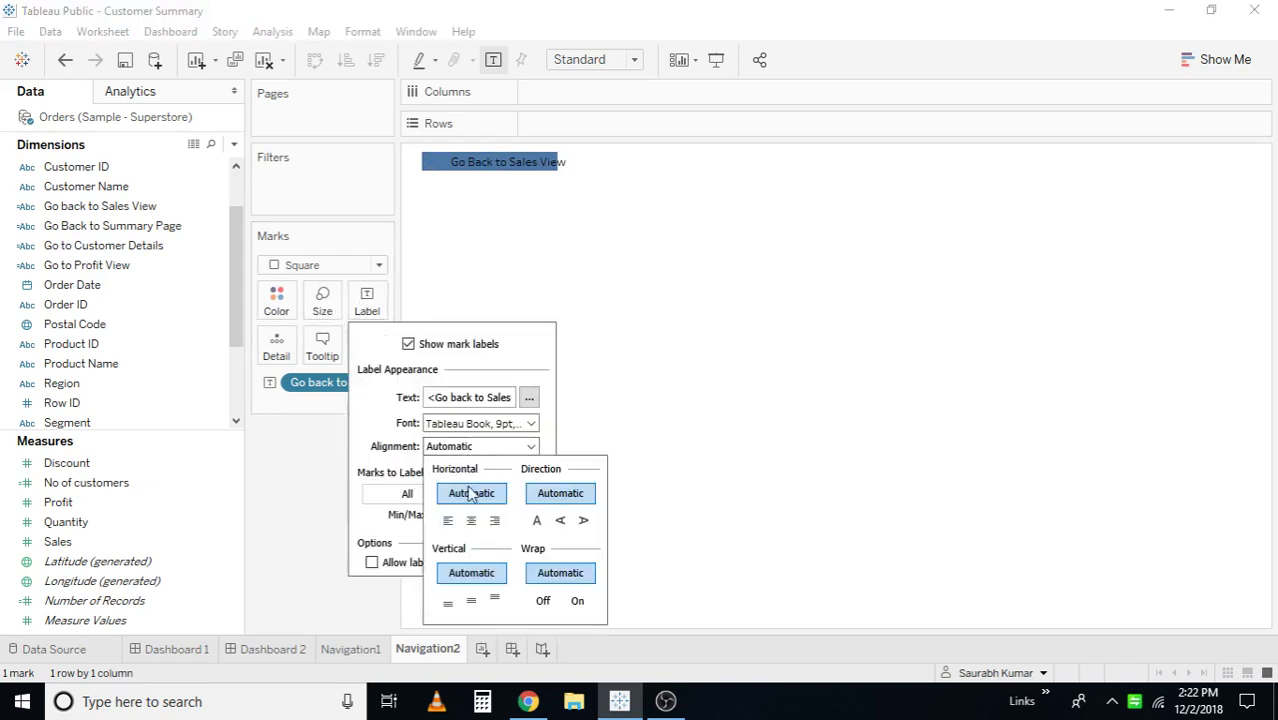
pyautogui.click(471, 520)
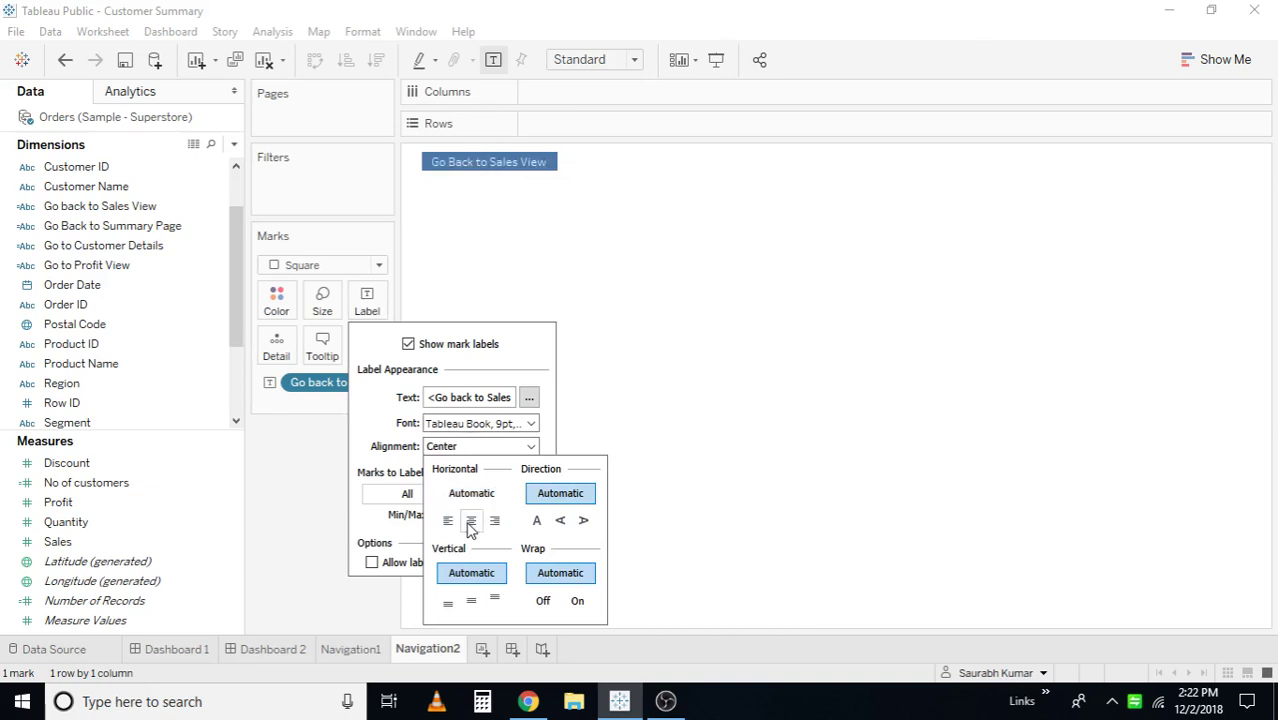
pyautogui.click(270, 455)
# Step: Set the color of the Go Back to Sales View square mark to gray
pyautogui.click(274, 302)
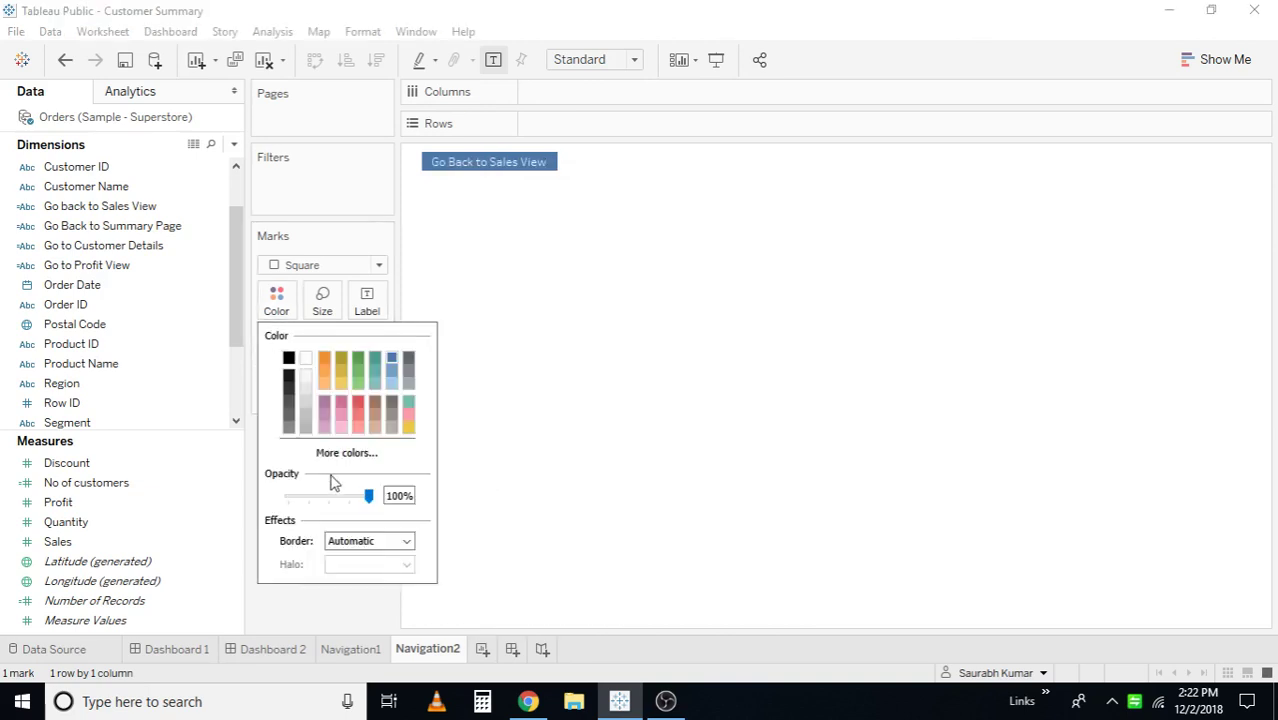
pyautogui.click(307, 430)
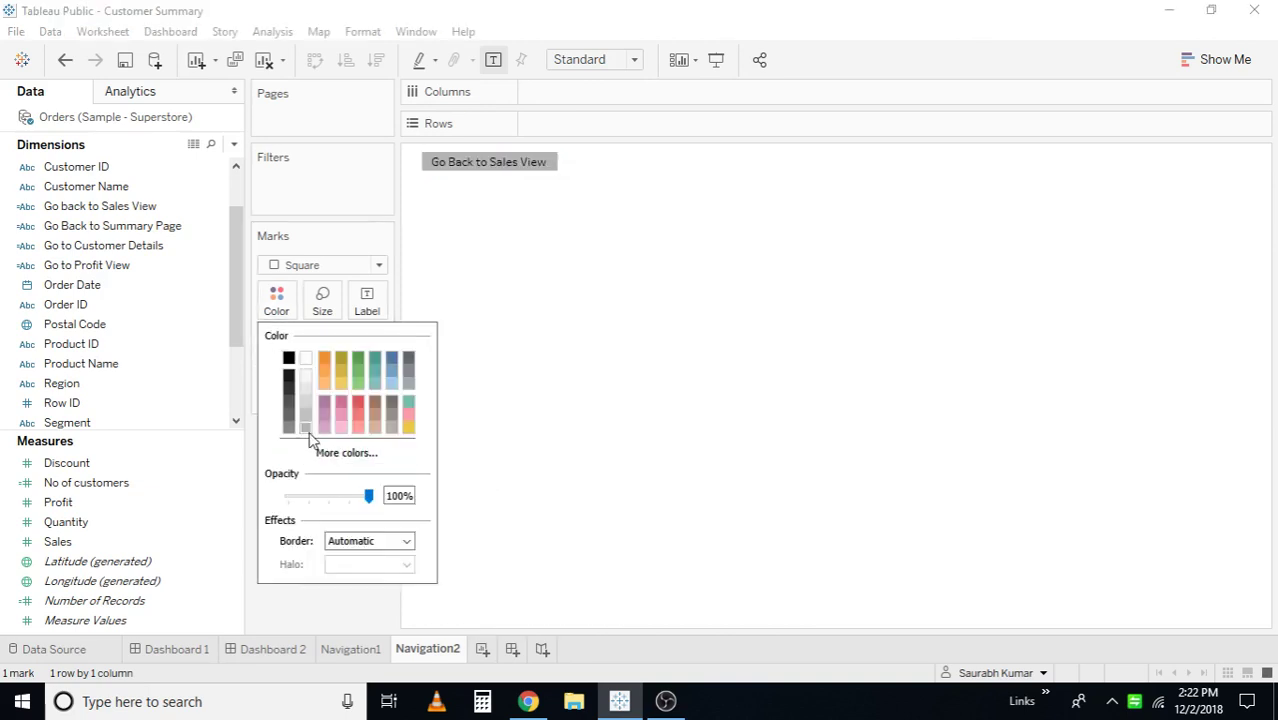
pyautogui.click(704, 374)
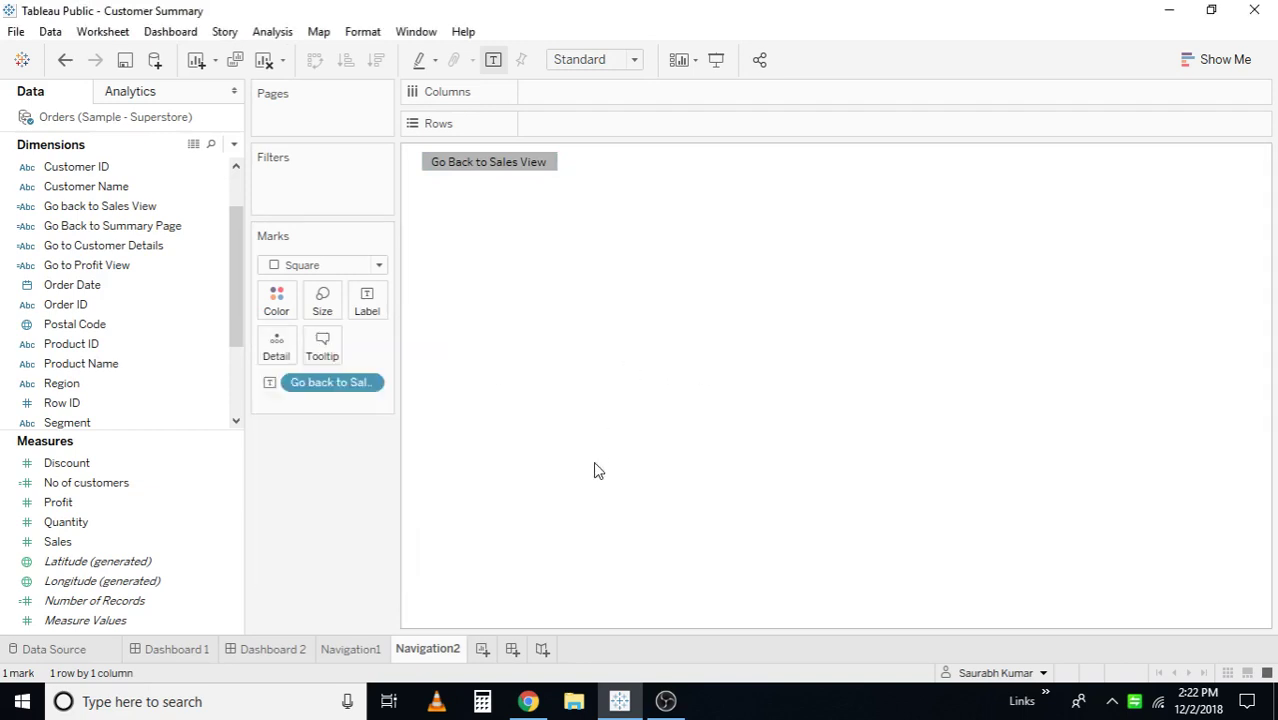
# Step: Place the Navigation1 sheet on Dashboard 1 as a floating object beside the Summary1 table
pyautogui.click(180, 649)
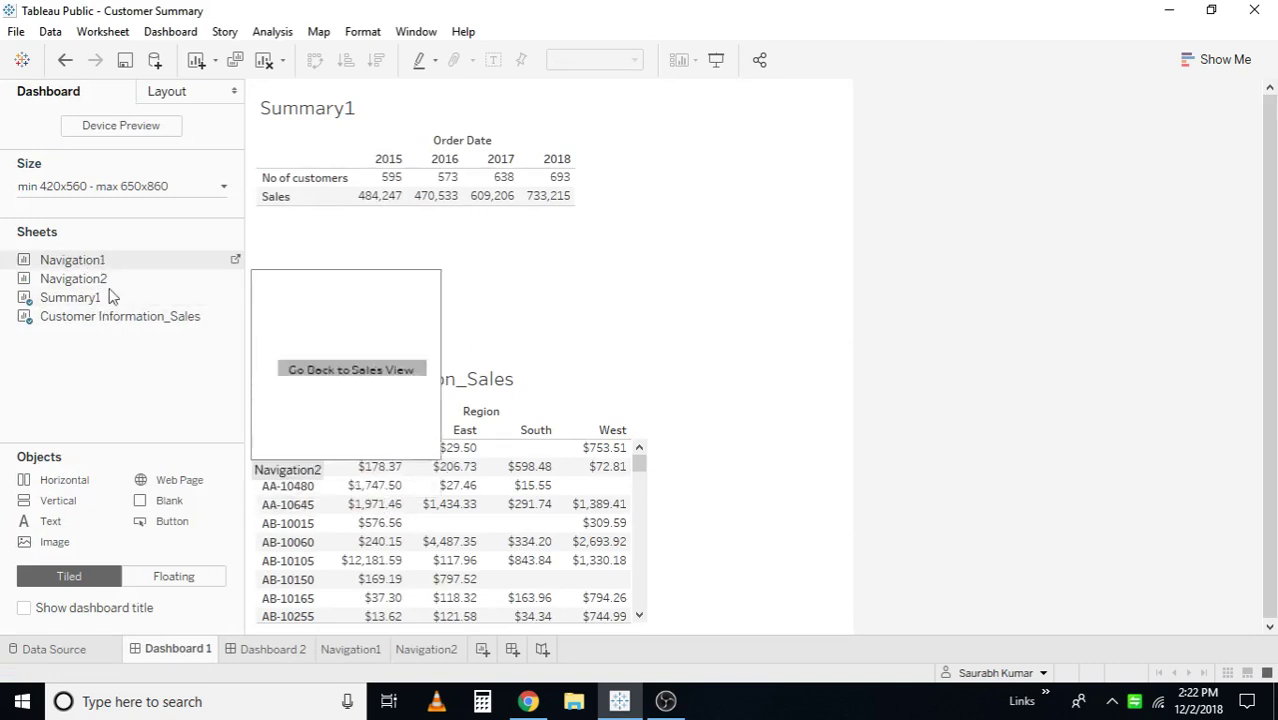
pyautogui.click(190, 589)
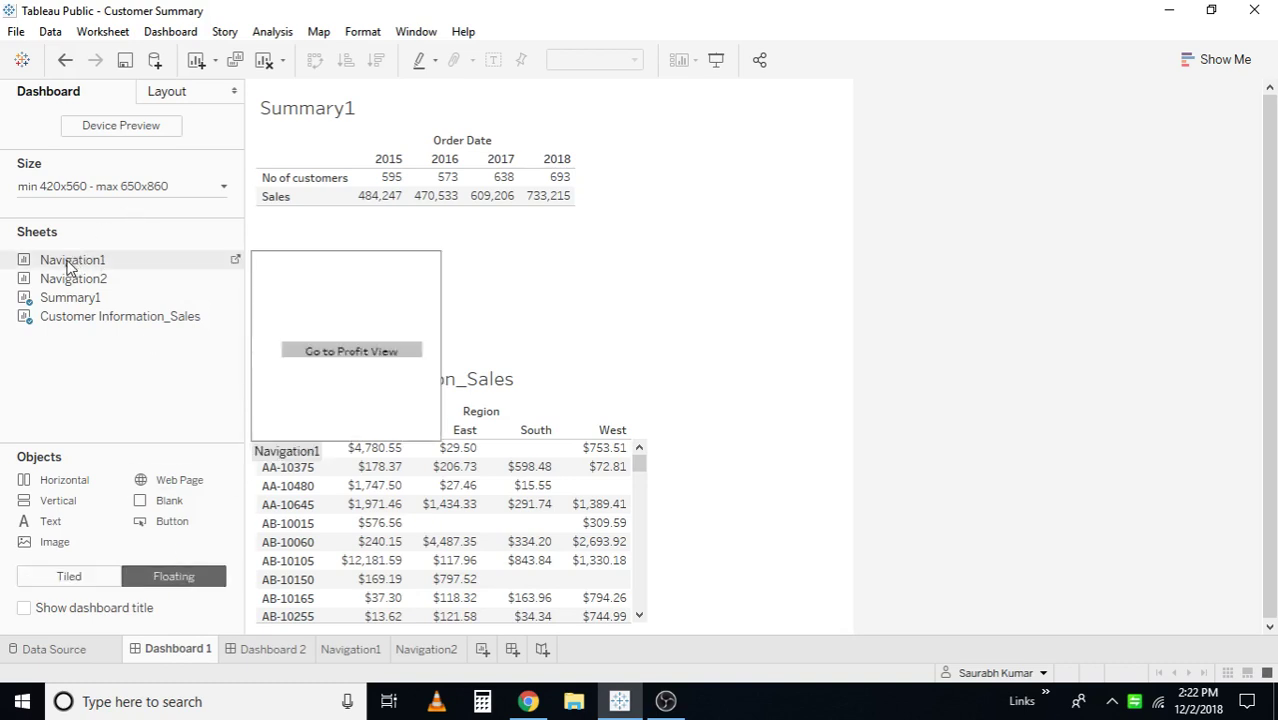
pyautogui.moveTo(68, 265); pyautogui.dragTo(577, 196)
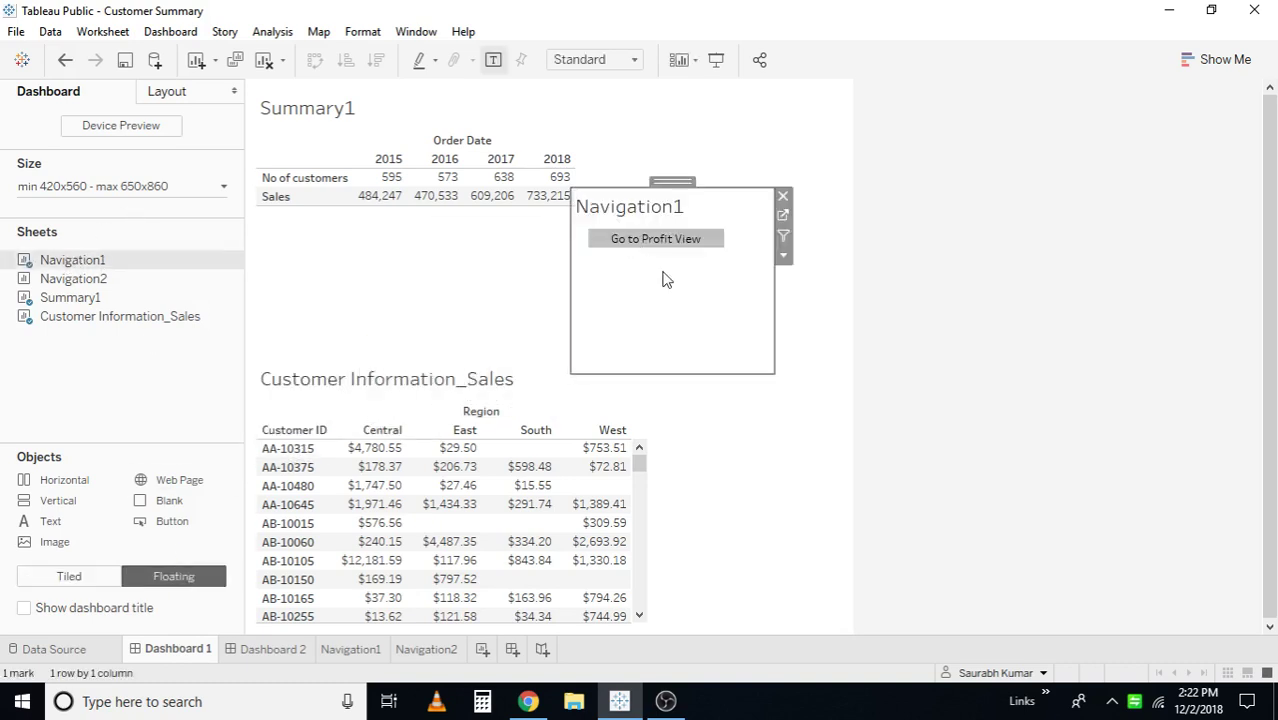
# Step: Hide the Navigation1 title and fit its view to Entire View as a compact button at the Summary1 table's upper right
pyautogui.rightClick(636, 209)
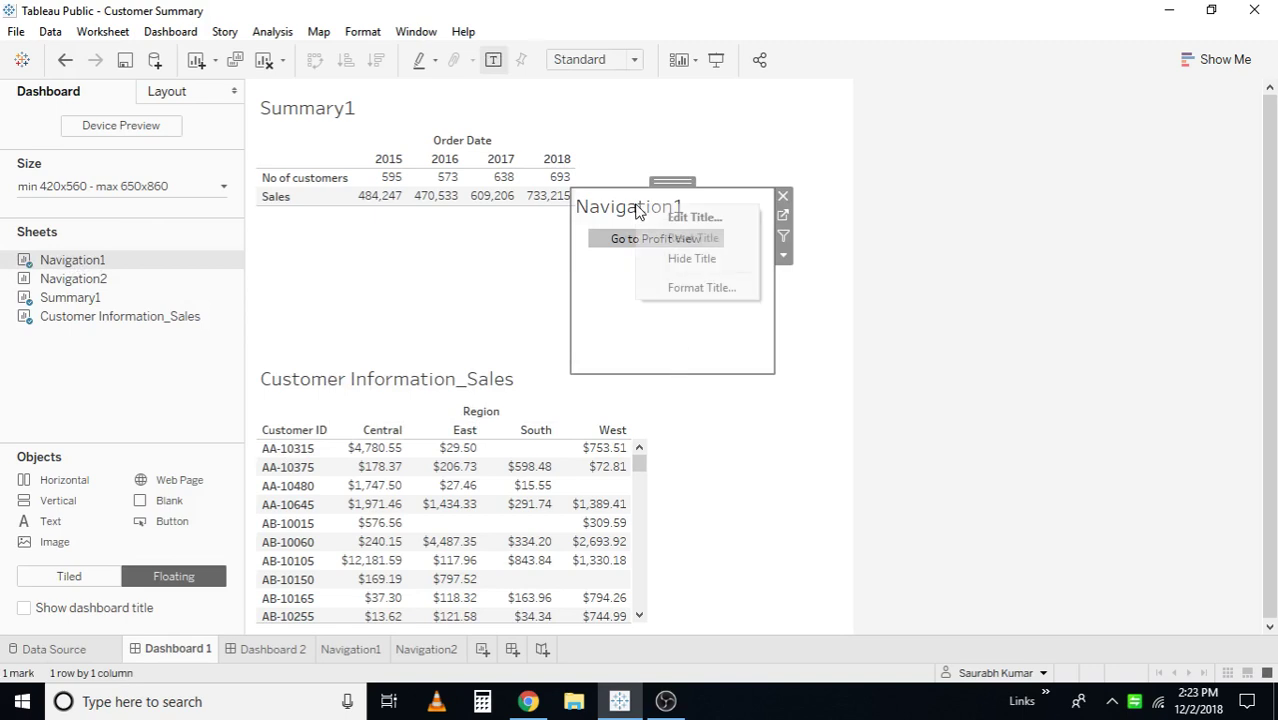
pyautogui.click(731, 261)
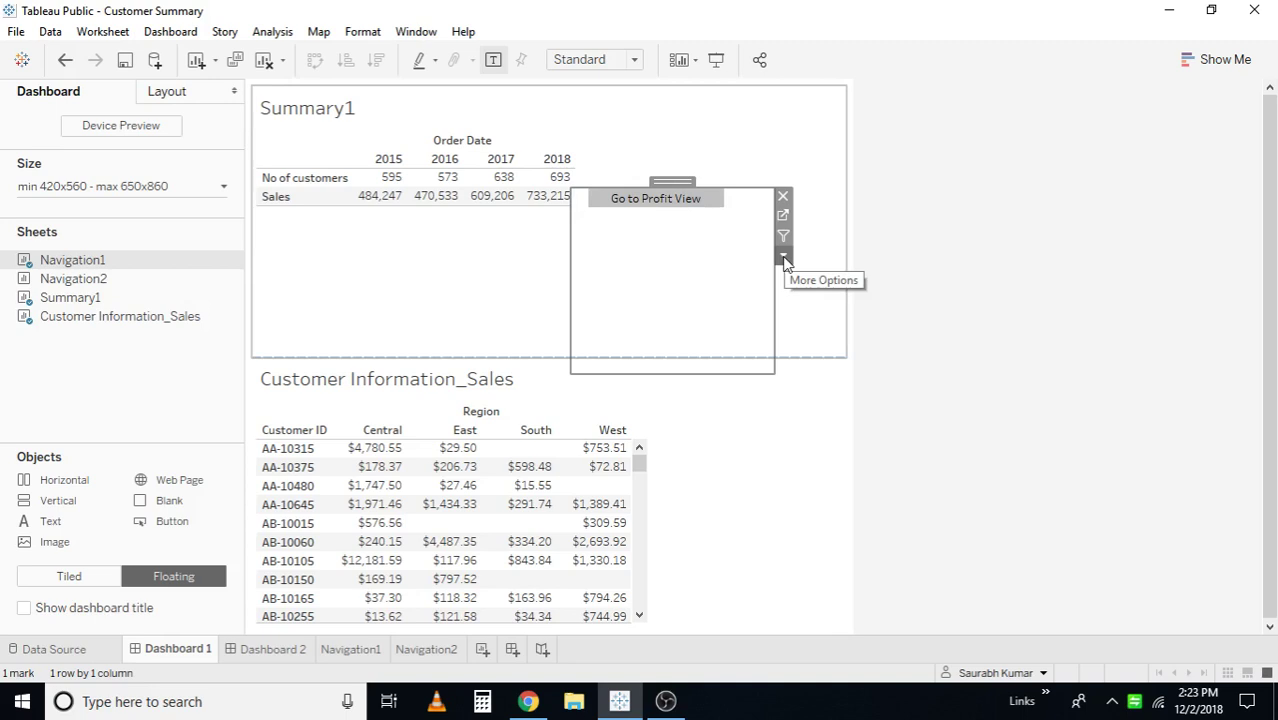
pyautogui.click(783, 257)
pyautogui.moveTo(873, 330)
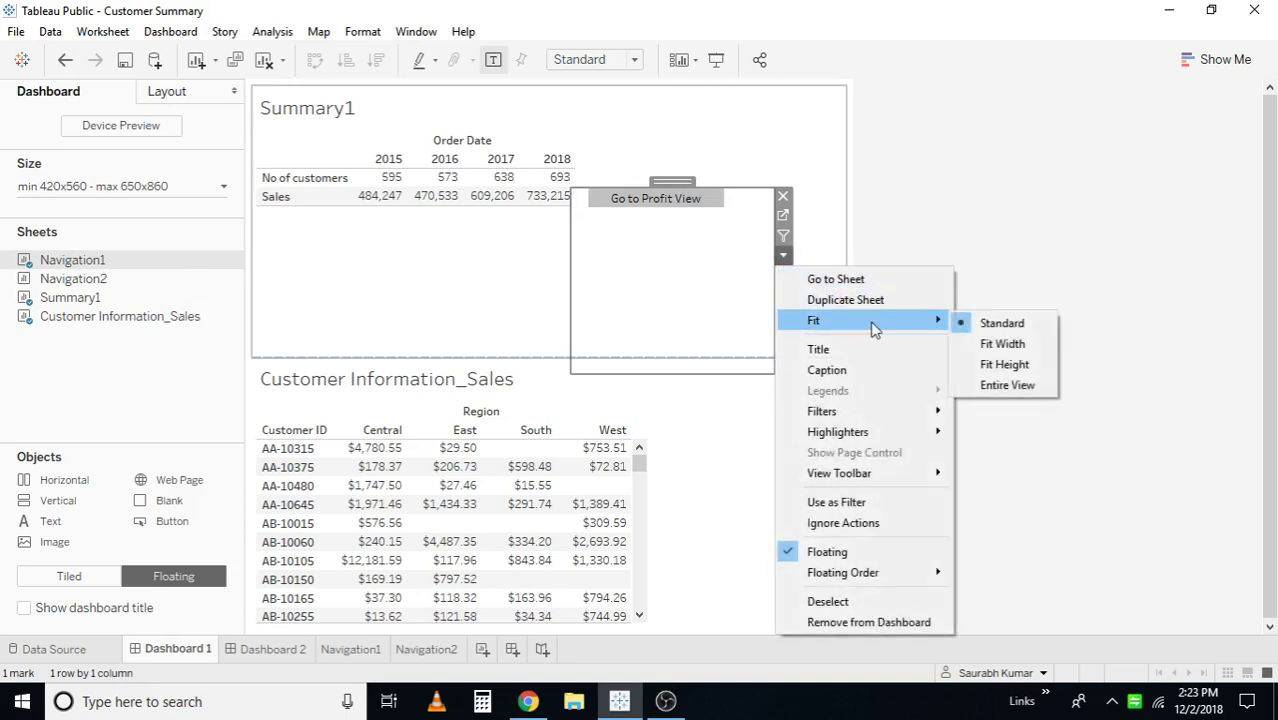
pyautogui.click(1006, 385)
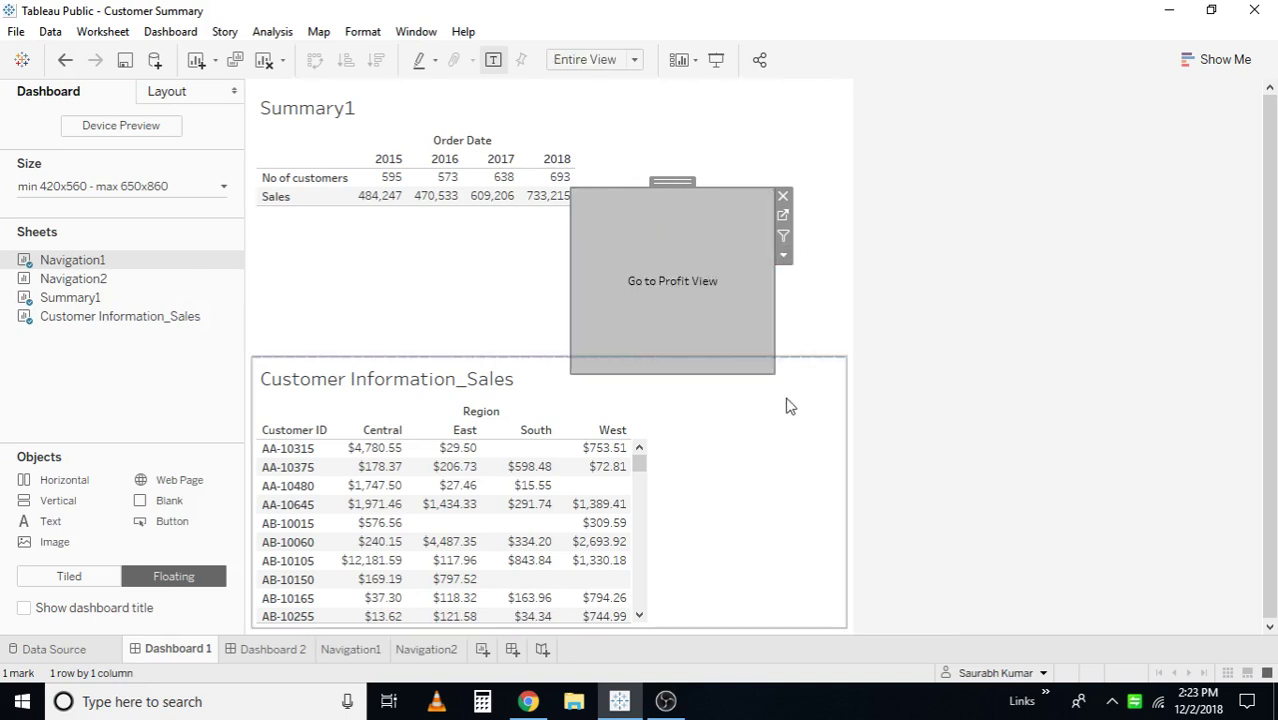
pyautogui.moveTo(696, 372); pyautogui.dragTo(742, 138)
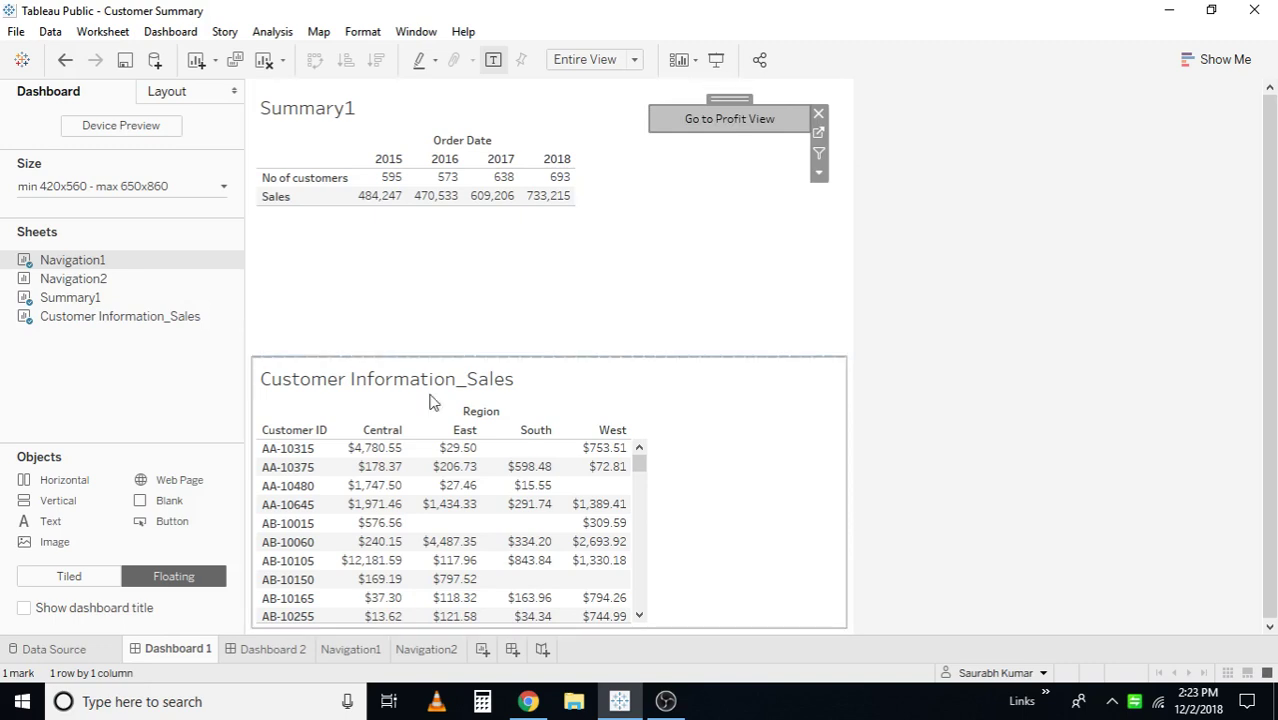
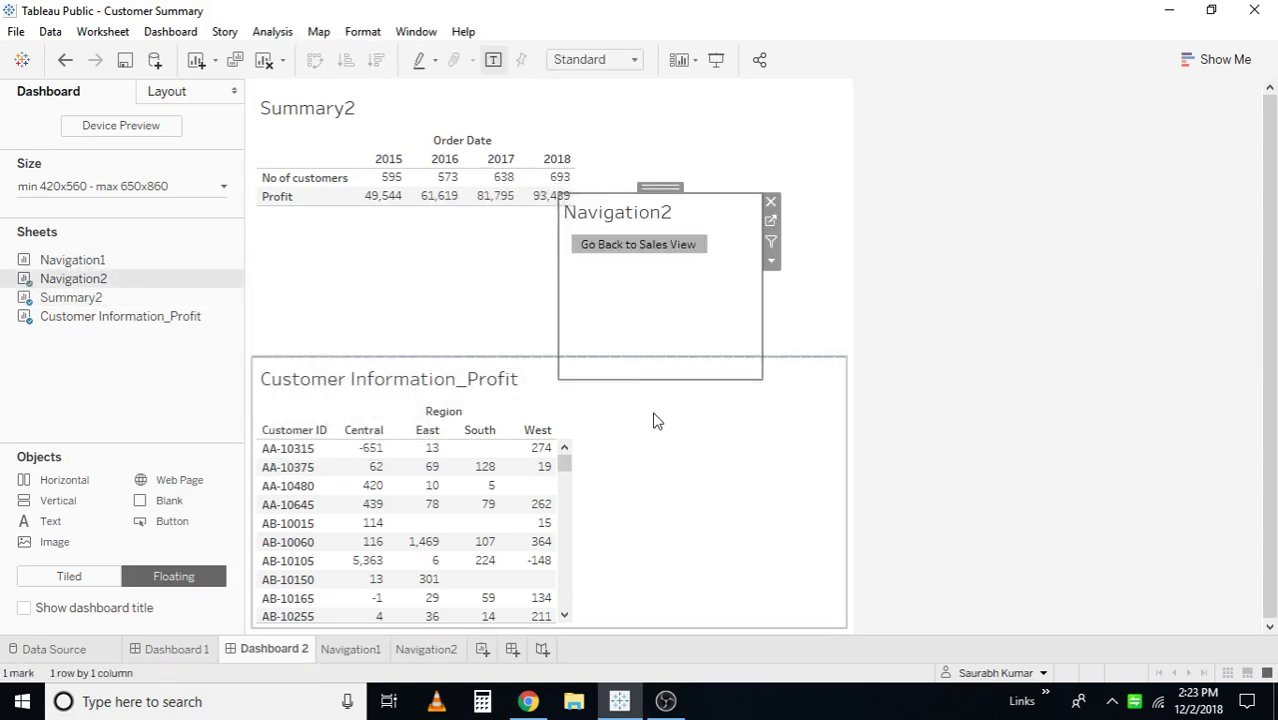
# Step: Hide the title of the Navigation2 object on Dashboard 2 and set its fit to Entire View
pyautogui.rightClick(605, 220)
pyautogui.click(662, 267)
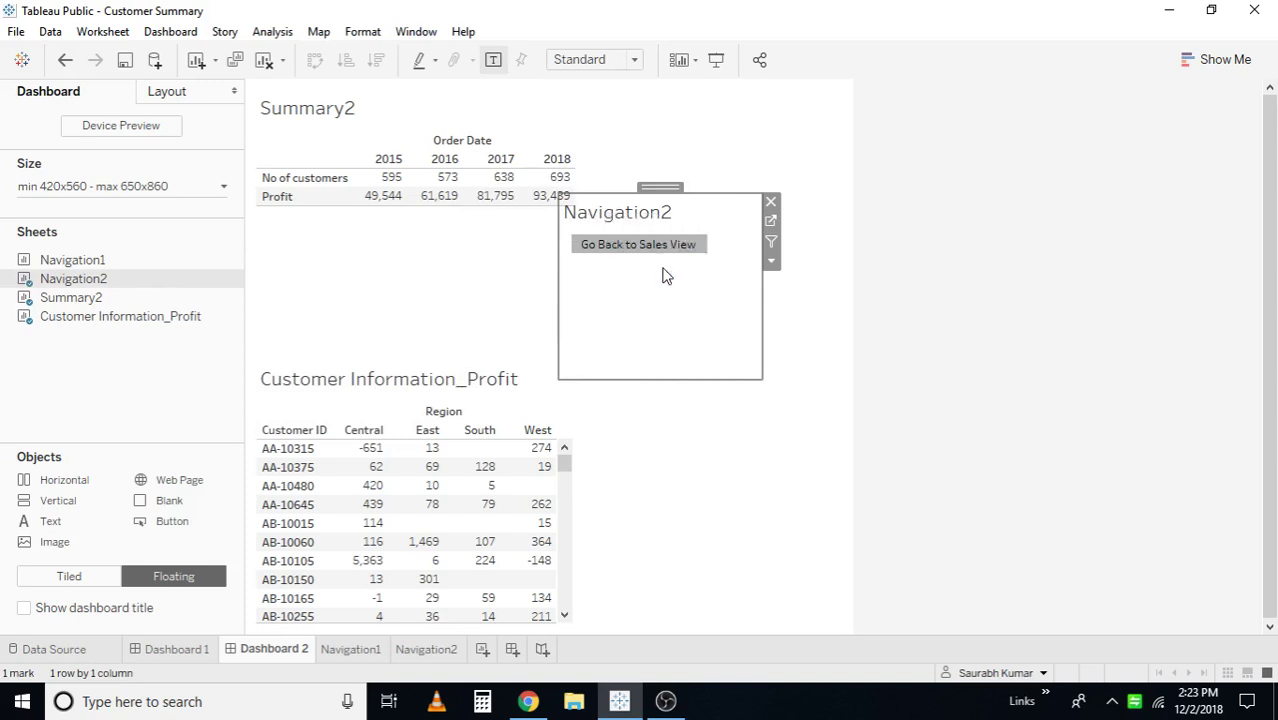
pyautogui.click(771, 261)
pyautogui.moveTo(901, 330)
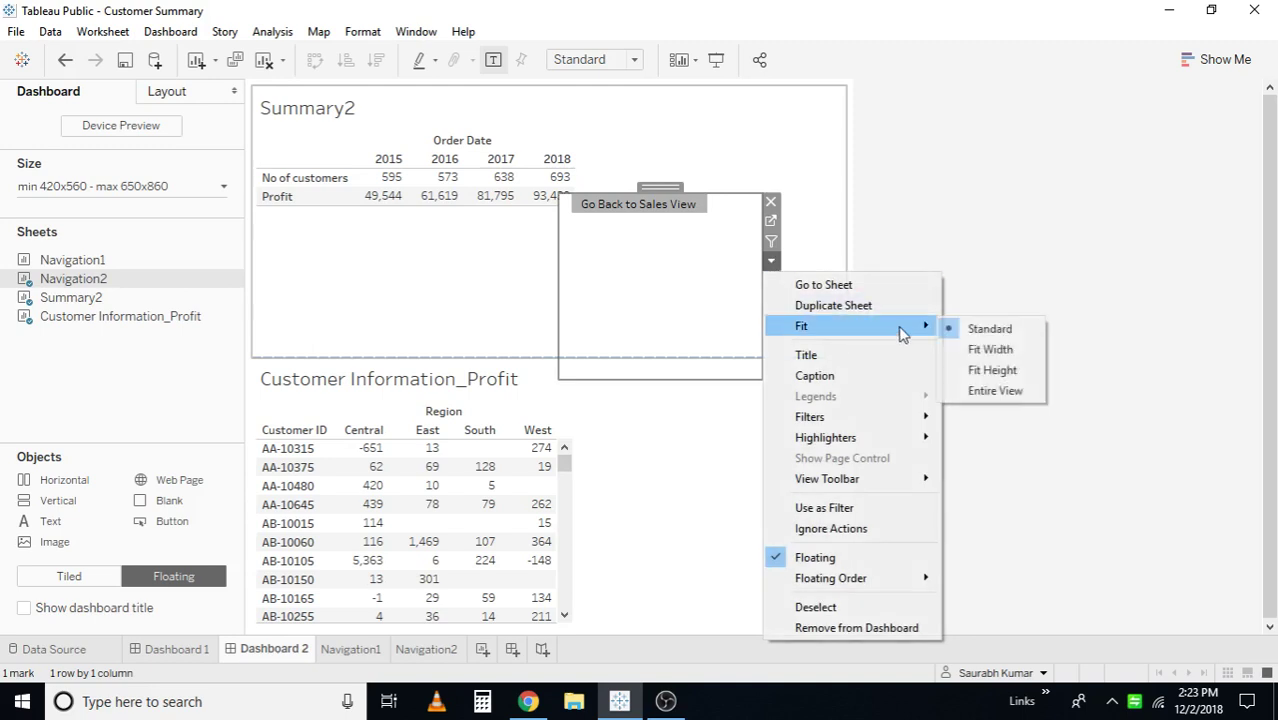
pyautogui.click(989, 392)
# Step: Shrink the Navigation2 object to a compact button and move it to the upper right of the Summary2 table
pyautogui.moveTo(632, 379); pyautogui.dragTo(634, 231)
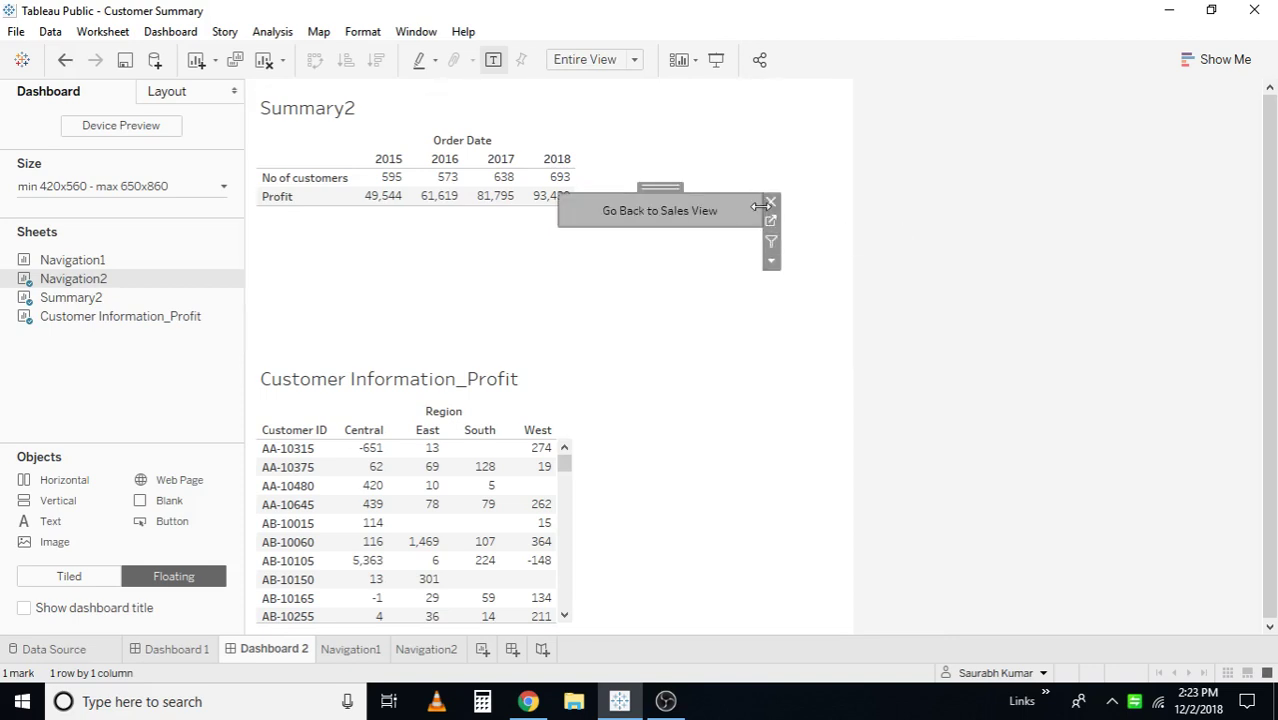
pyautogui.moveTo(761, 210); pyautogui.dragTo(720, 218)
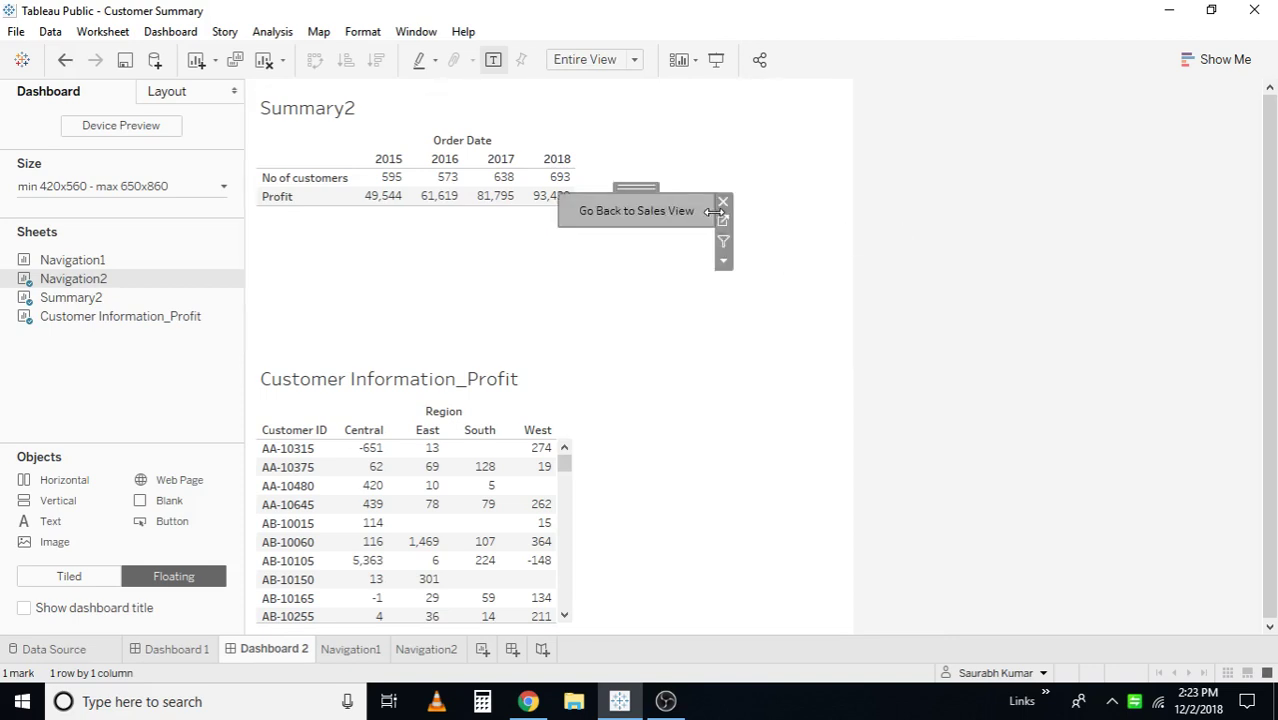
pyautogui.moveTo(648, 188); pyautogui.dragTo(735, 105)
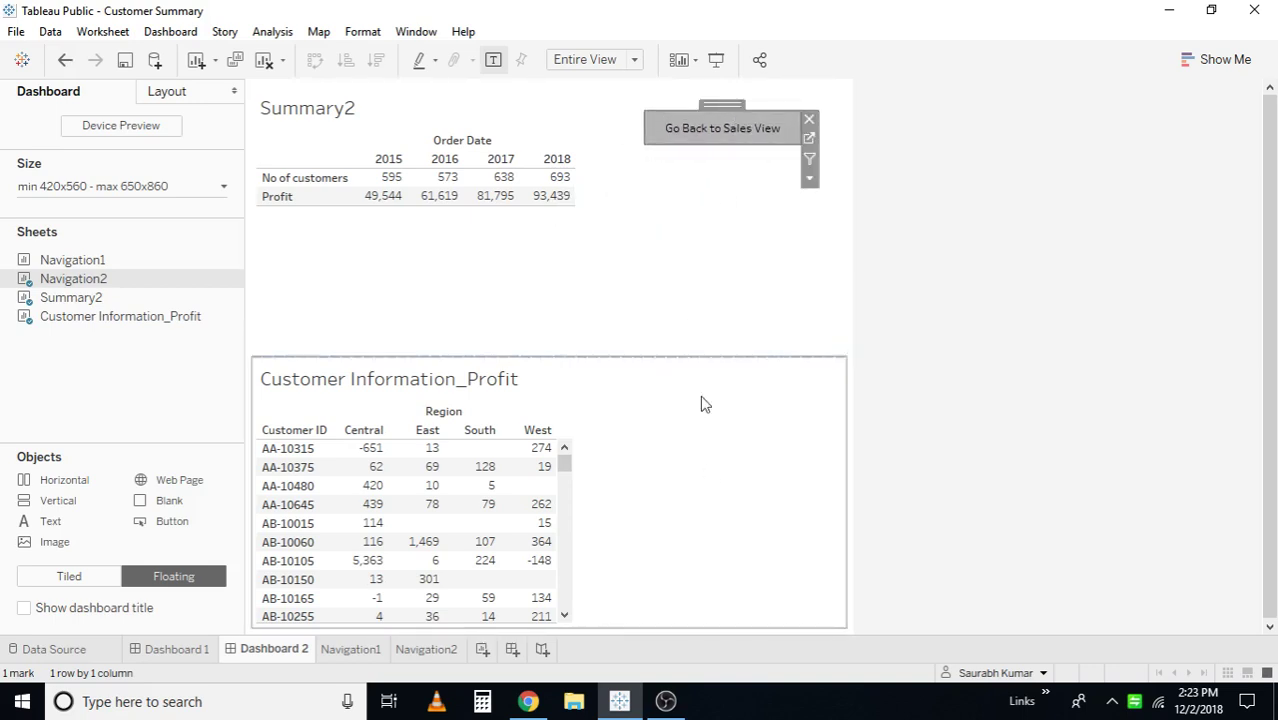
pyautogui.moveTo(710, 147); pyautogui.dragTo(711, 141)
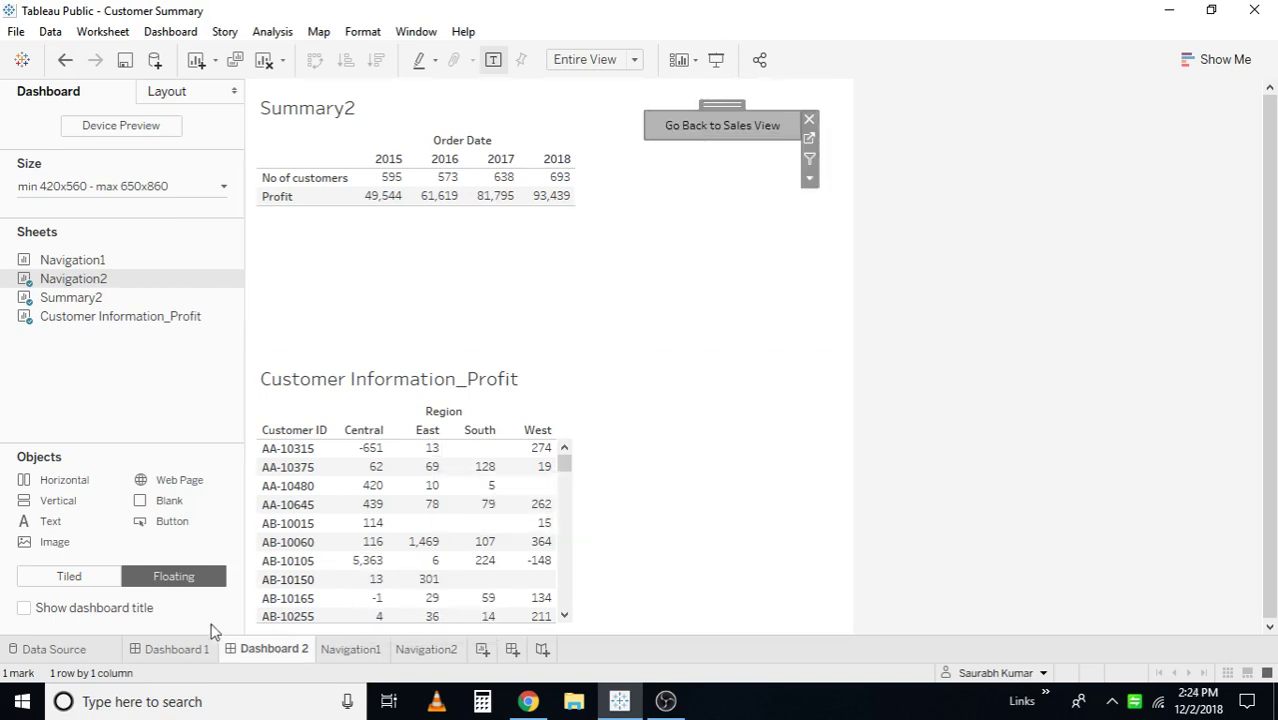
# Step: Match the Navigation2 object's size to Navigation1 by setting its width to 170 and height to 27
pyautogui.click(160, 646)
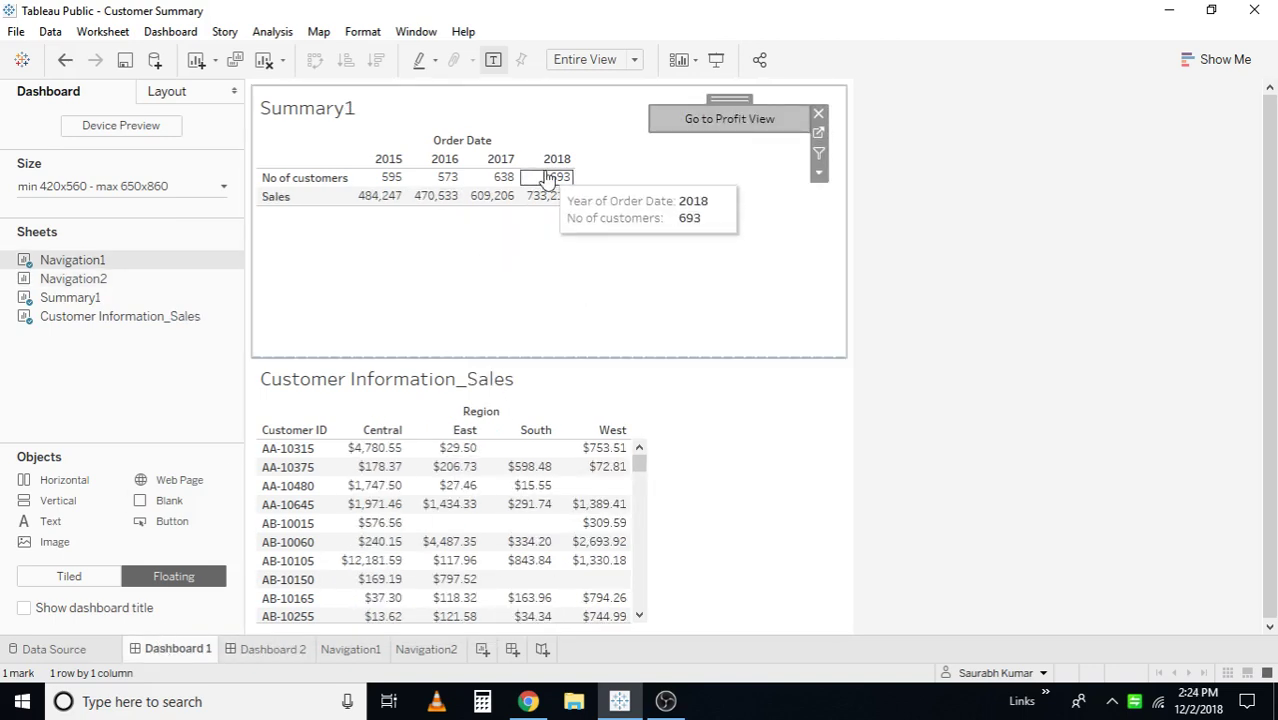
pyautogui.click(176, 94)
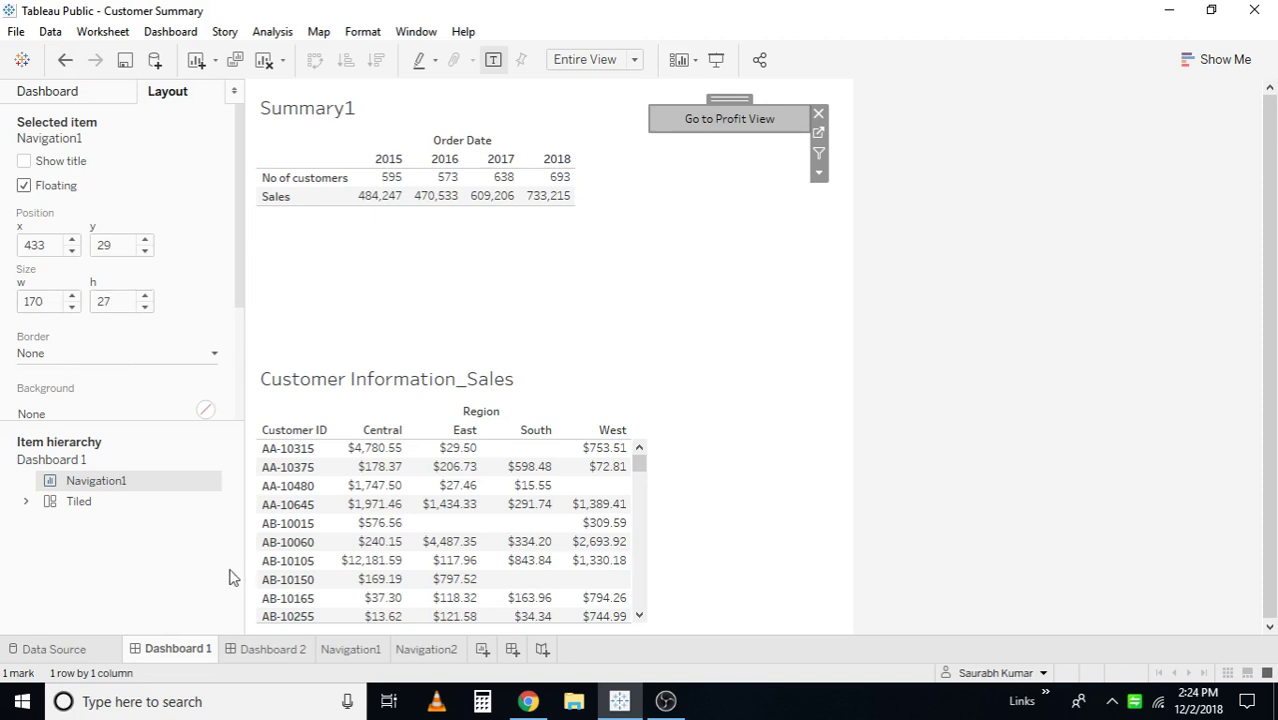
pyautogui.click(275, 650)
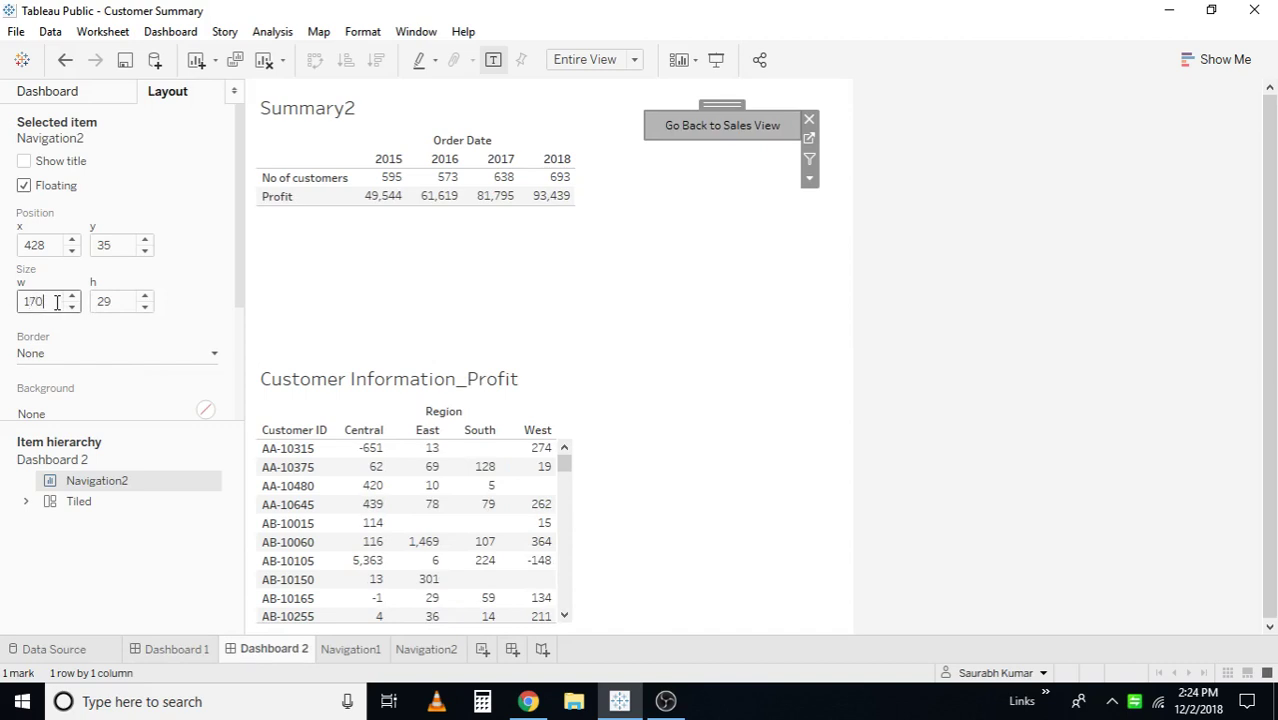
pyautogui.click(115, 301)
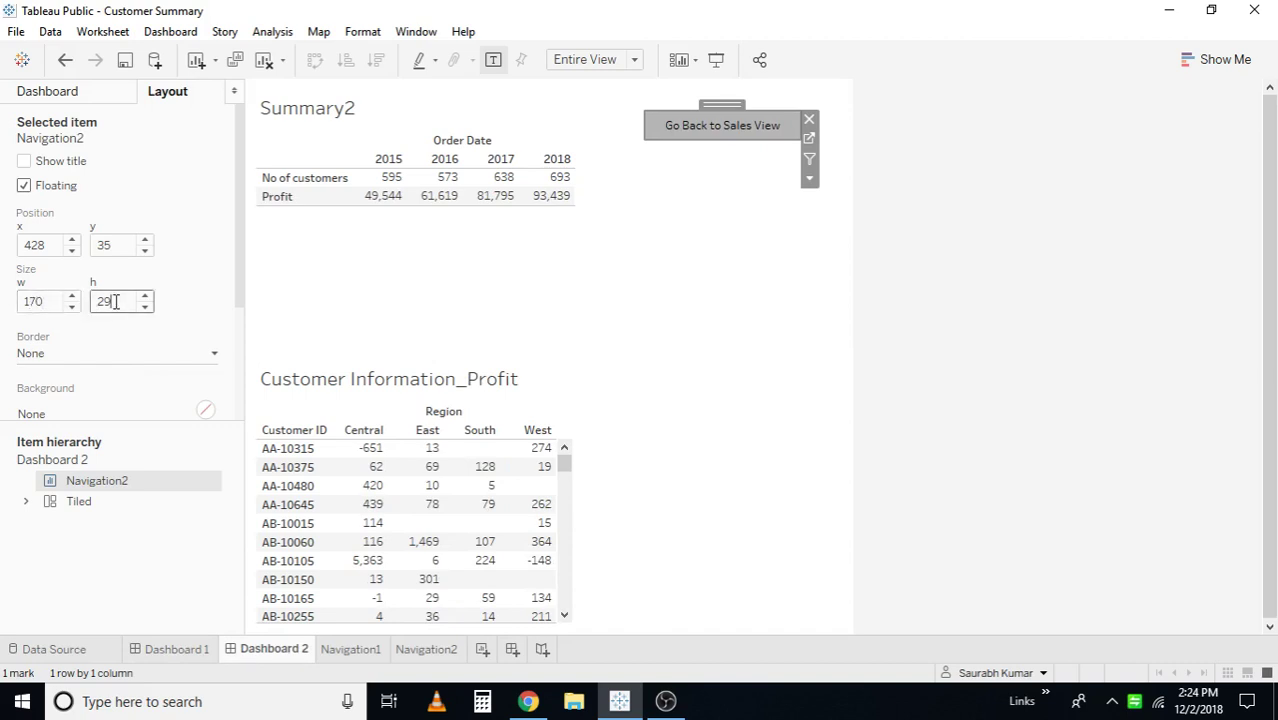
pyautogui.press('BackSpace')
pyautogui.write('7')
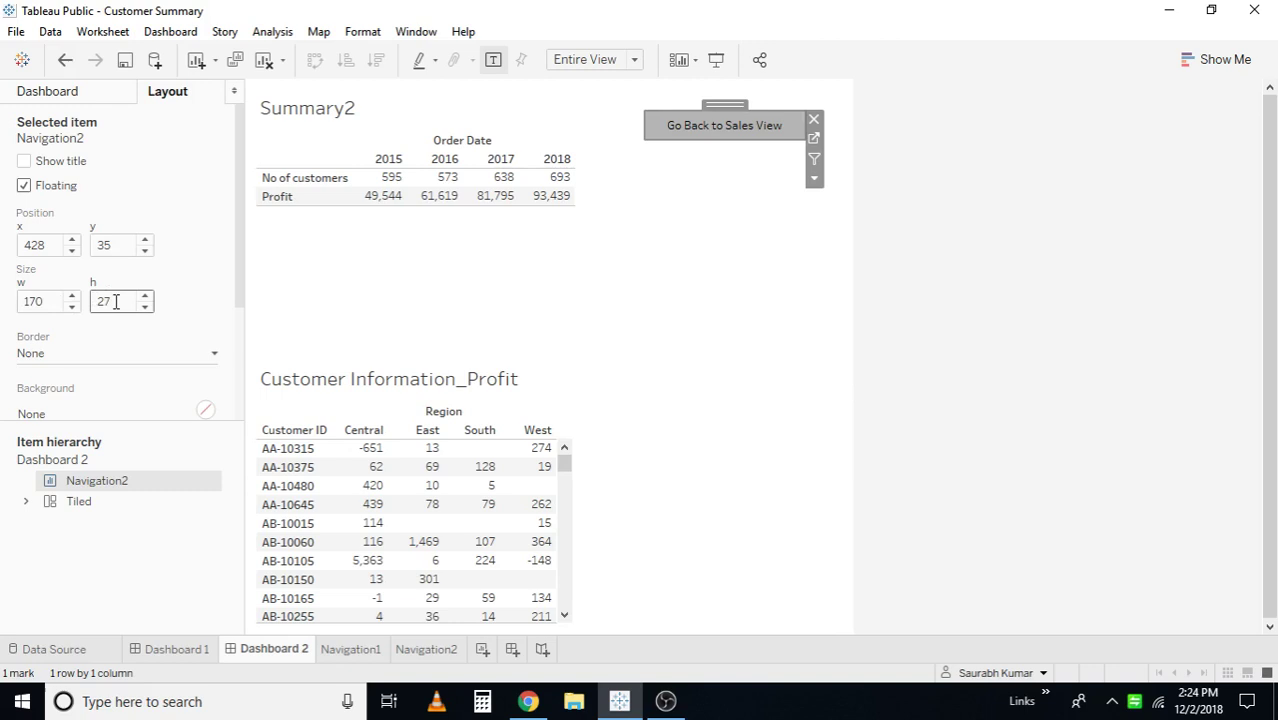
pyautogui.click(492, 257)
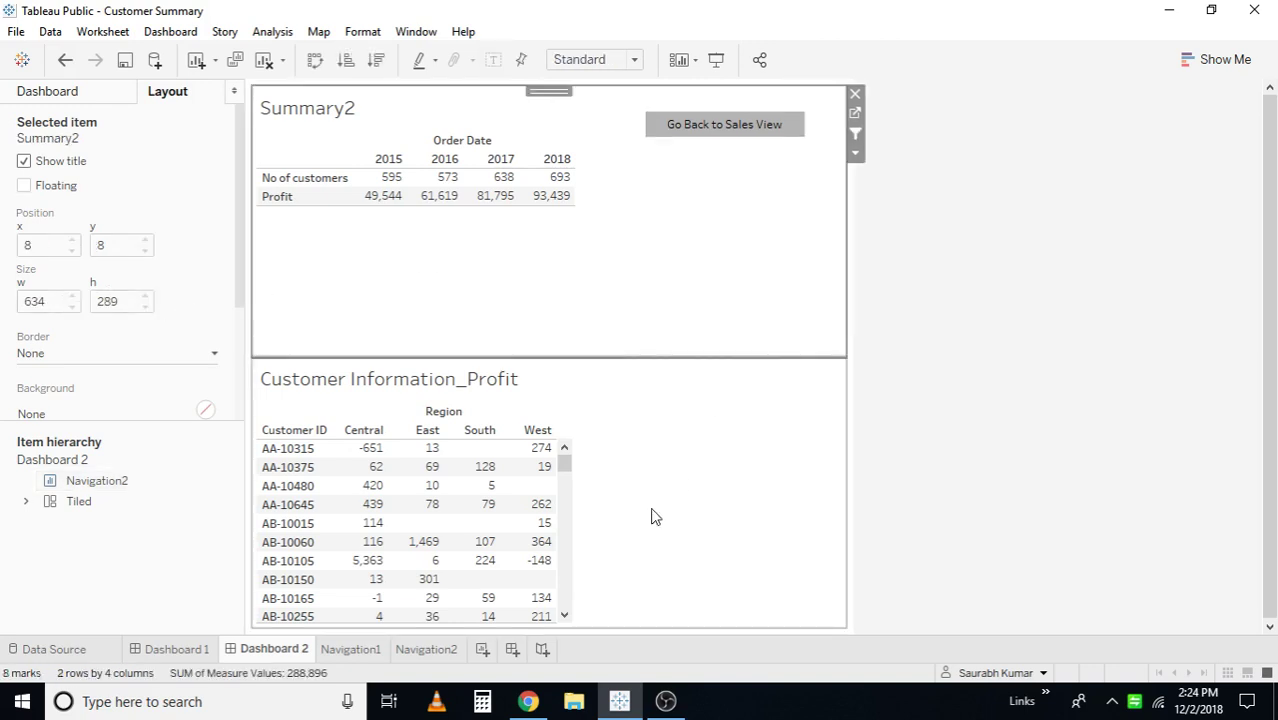
# Step: Hide all worksheets used in Dashboard 2 and in Dashboard 1
pyautogui.click(183, 648)
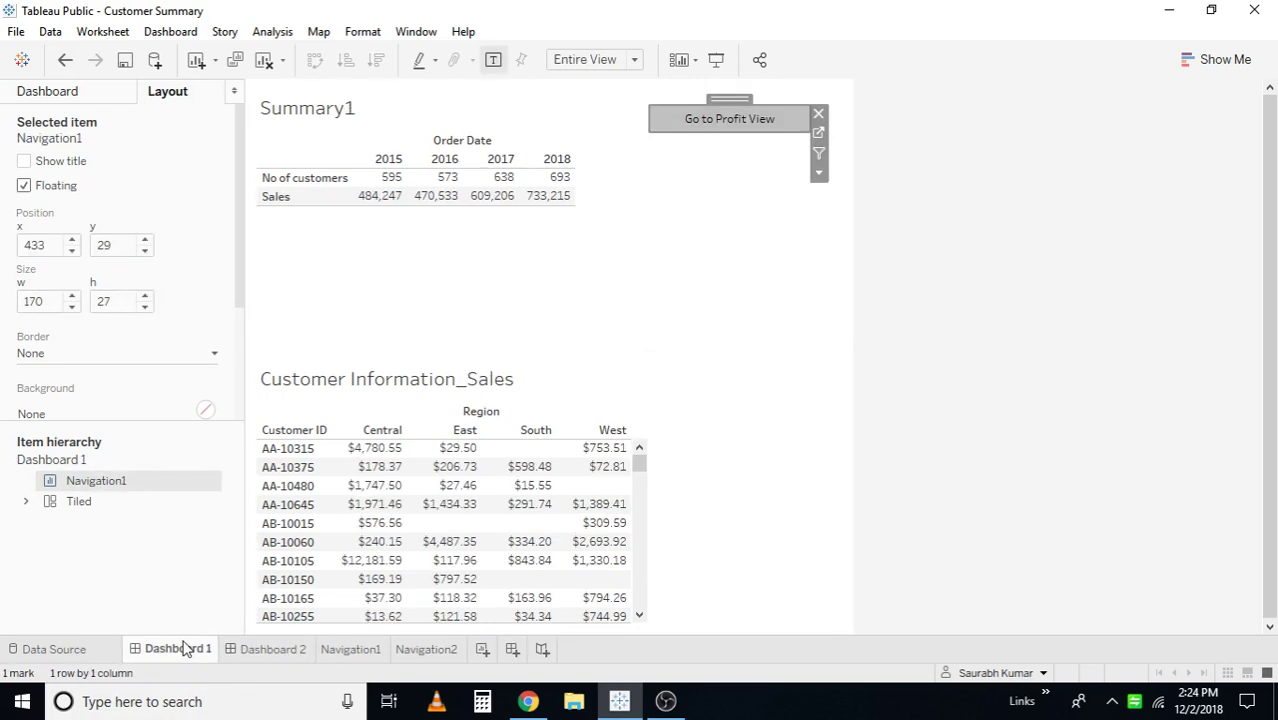
pyautogui.click(259, 649)
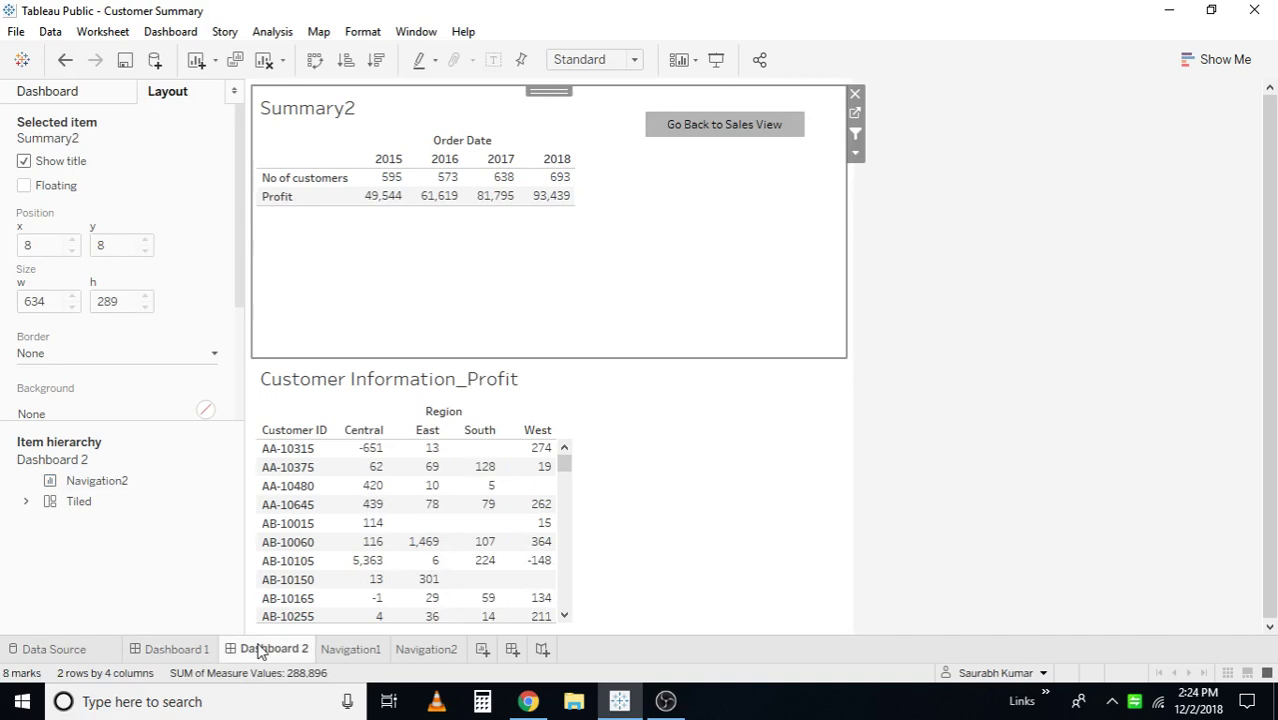
pyautogui.rightClick(259, 649)
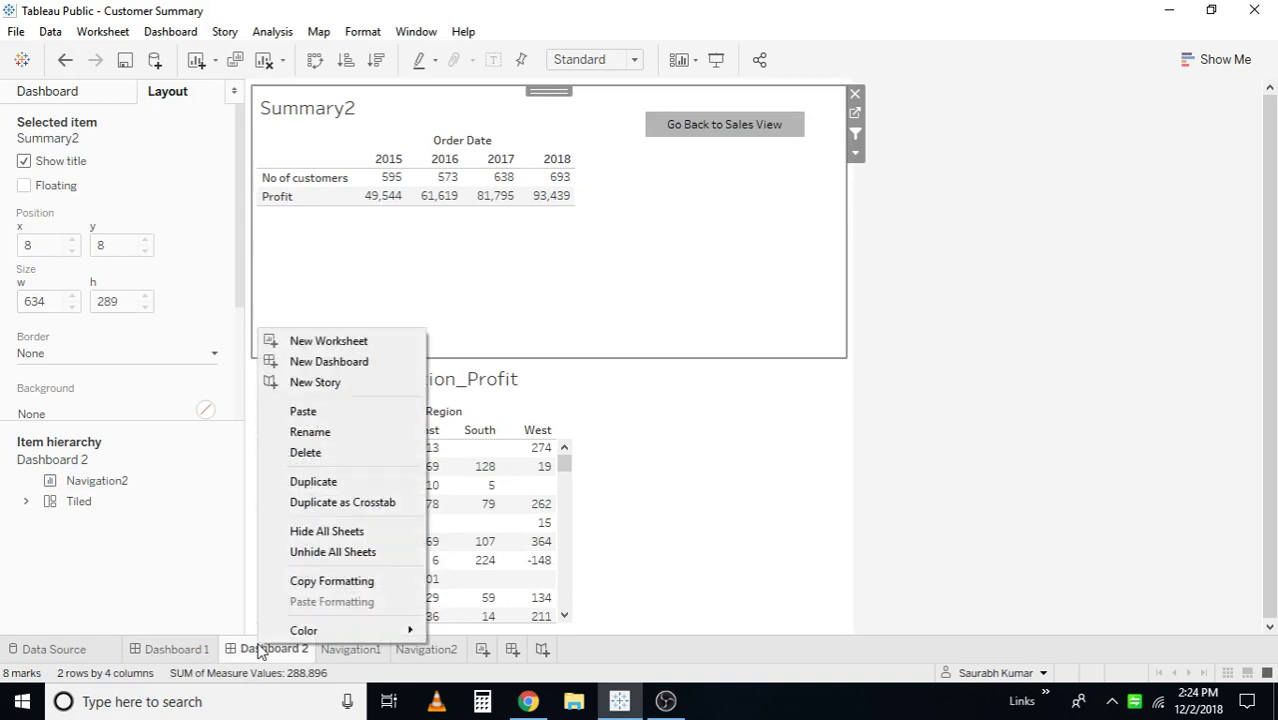
pyautogui.click(320, 535)
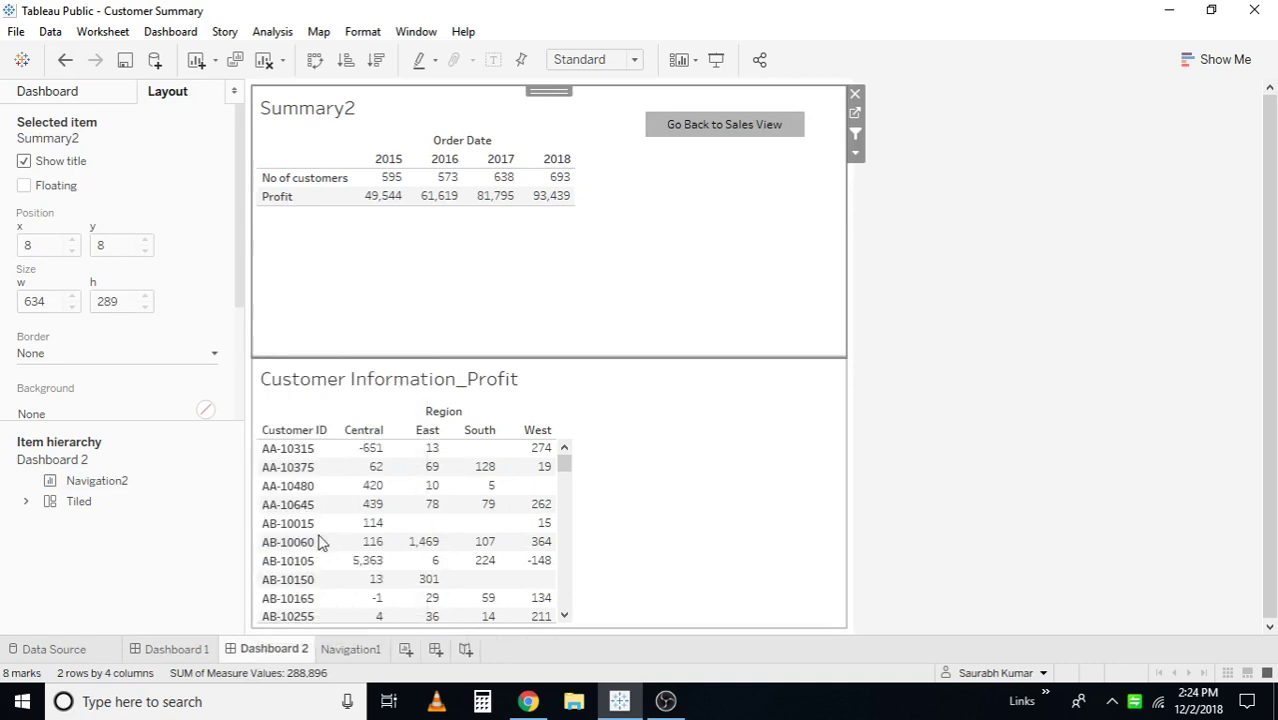
pyautogui.click(176, 647)
pyautogui.rightClick(176, 649)
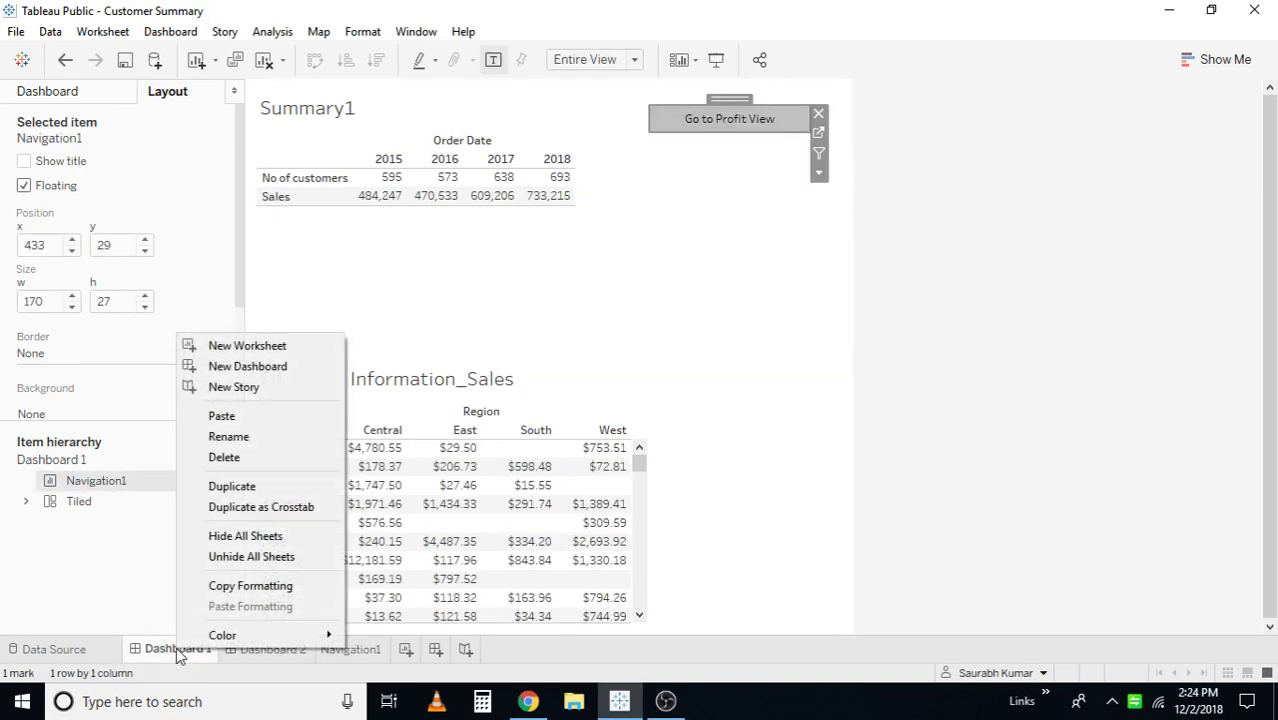
pyautogui.click(252, 537)
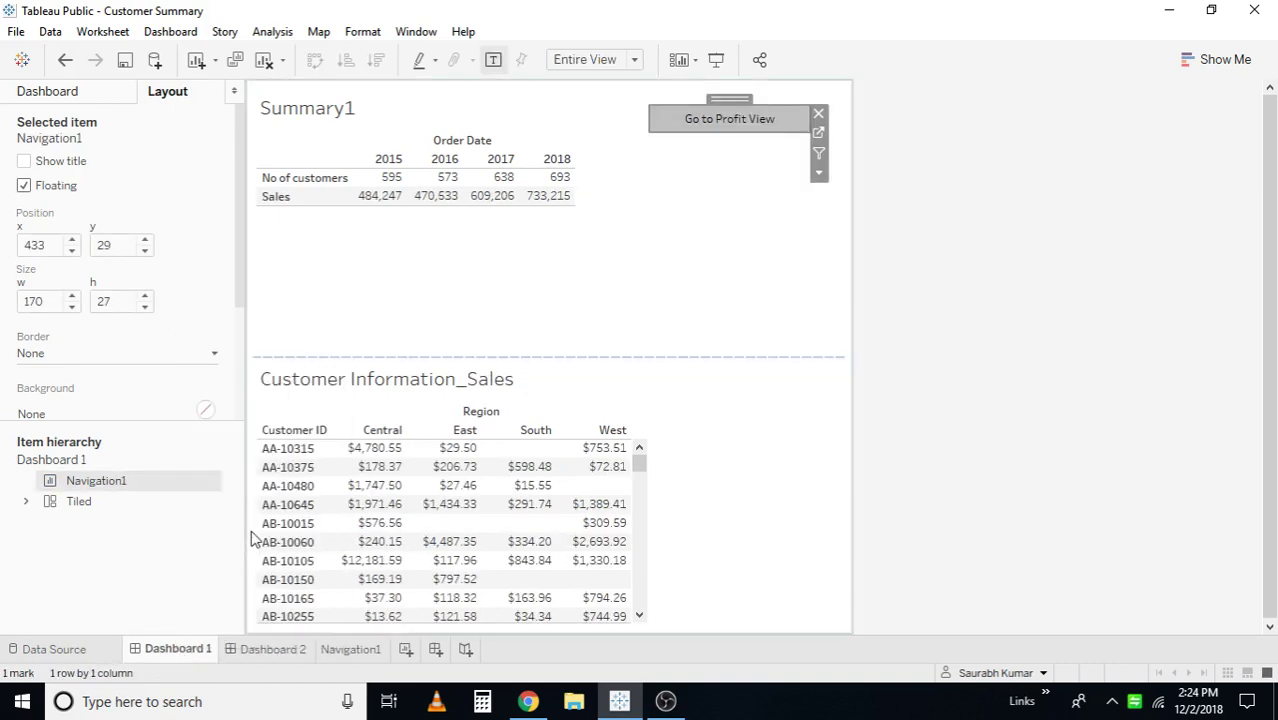
# Step: Add a filter action on Dashboard 1 and name it Navigation to Profit
pyautogui.click(80, 94)
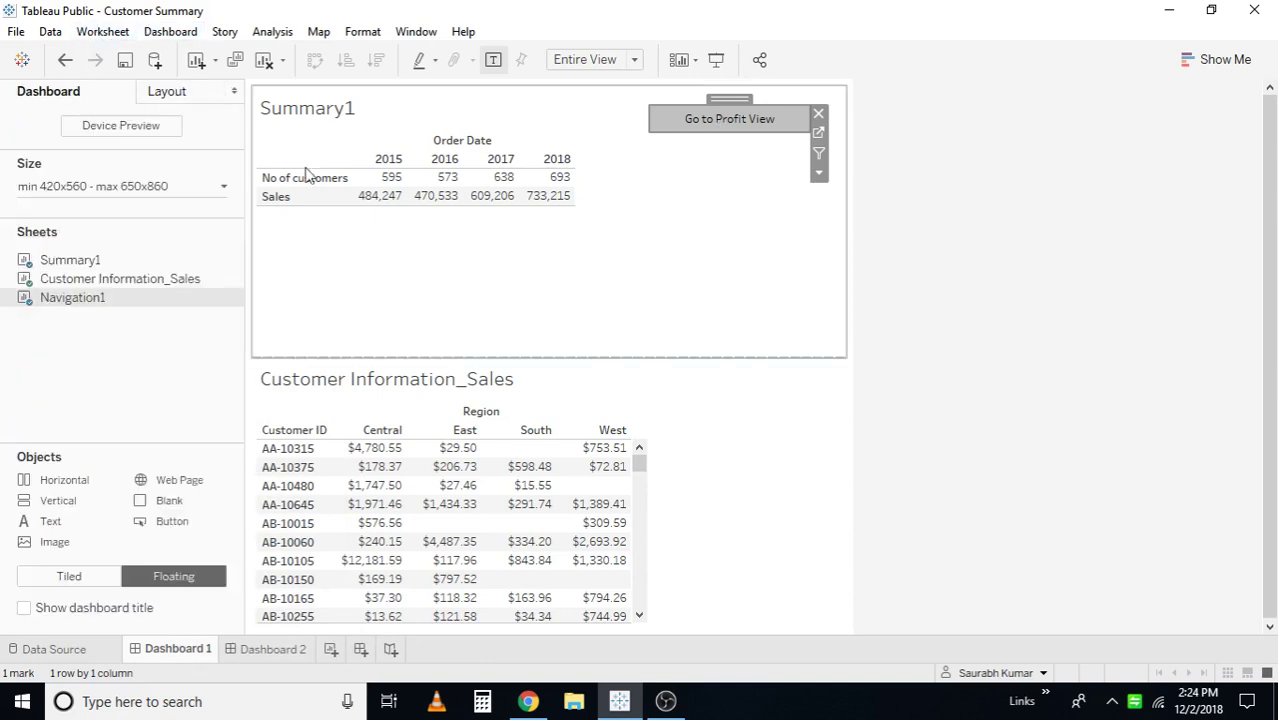
pyautogui.click(158, 36)
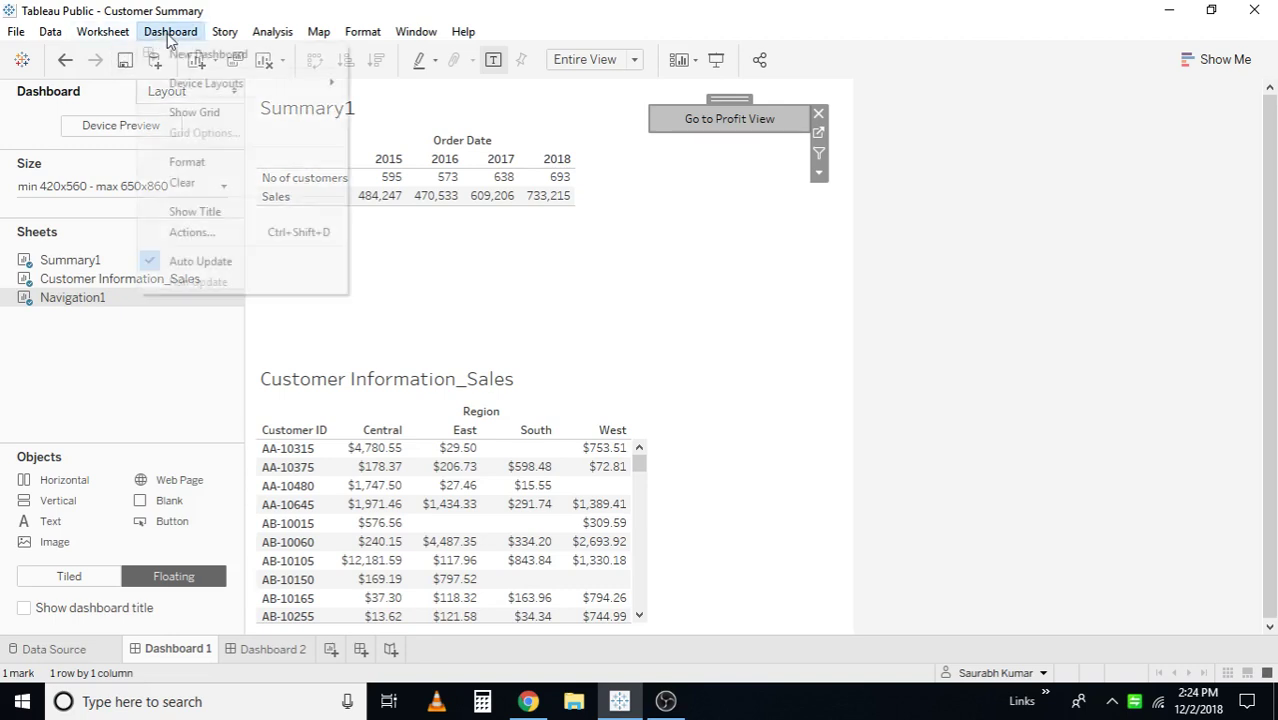
pyautogui.click(222, 233)
pyautogui.click(413, 441)
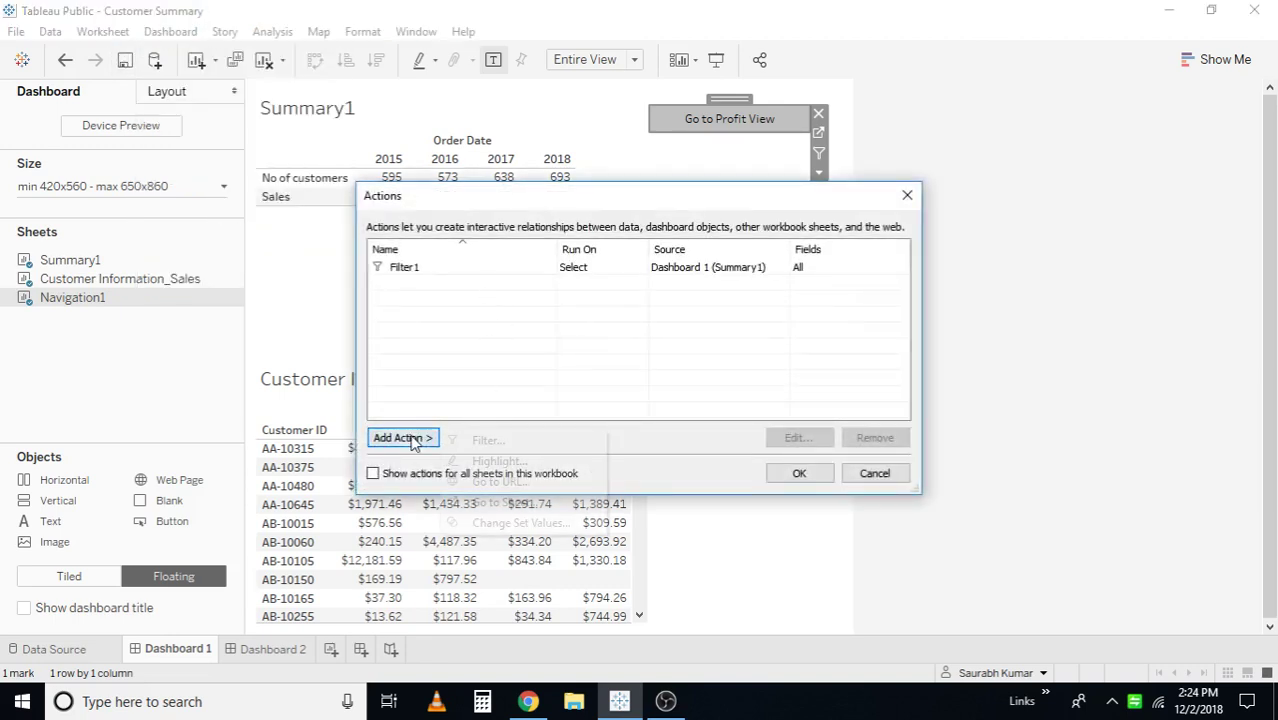
pyautogui.click(494, 442)
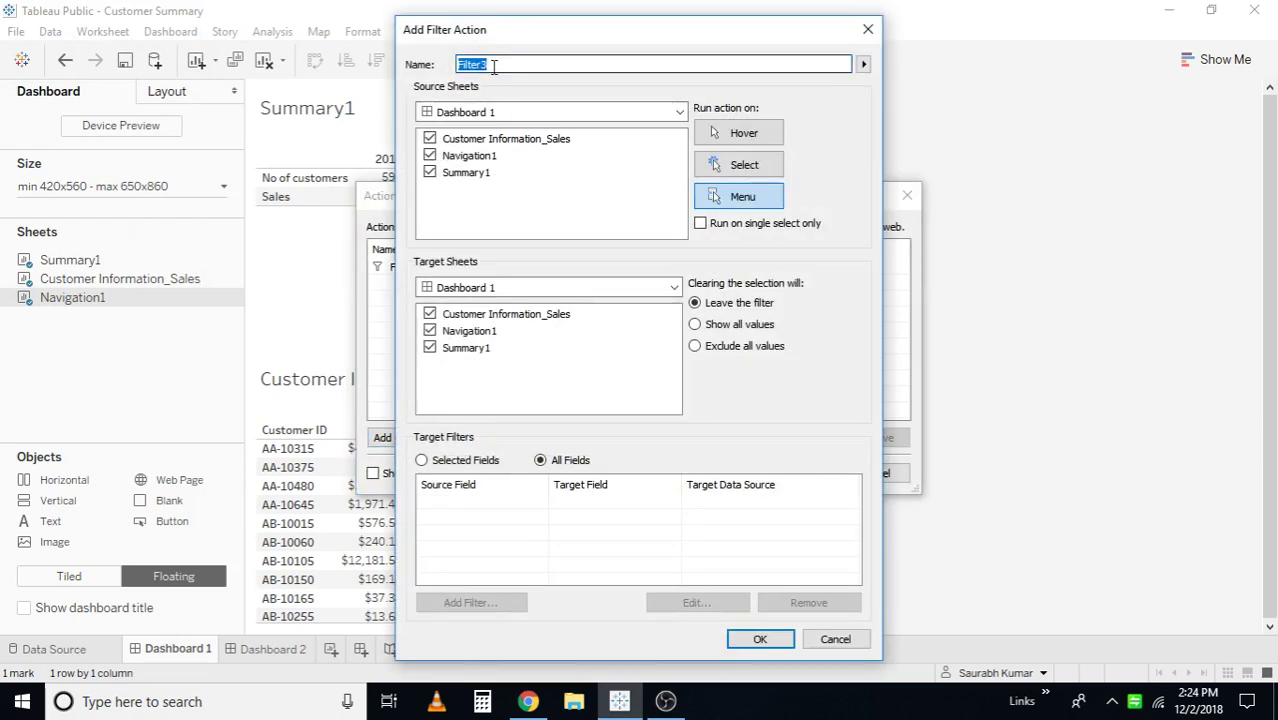
pyautogui.write('N')
pyautogui.write('avigation to Profit')
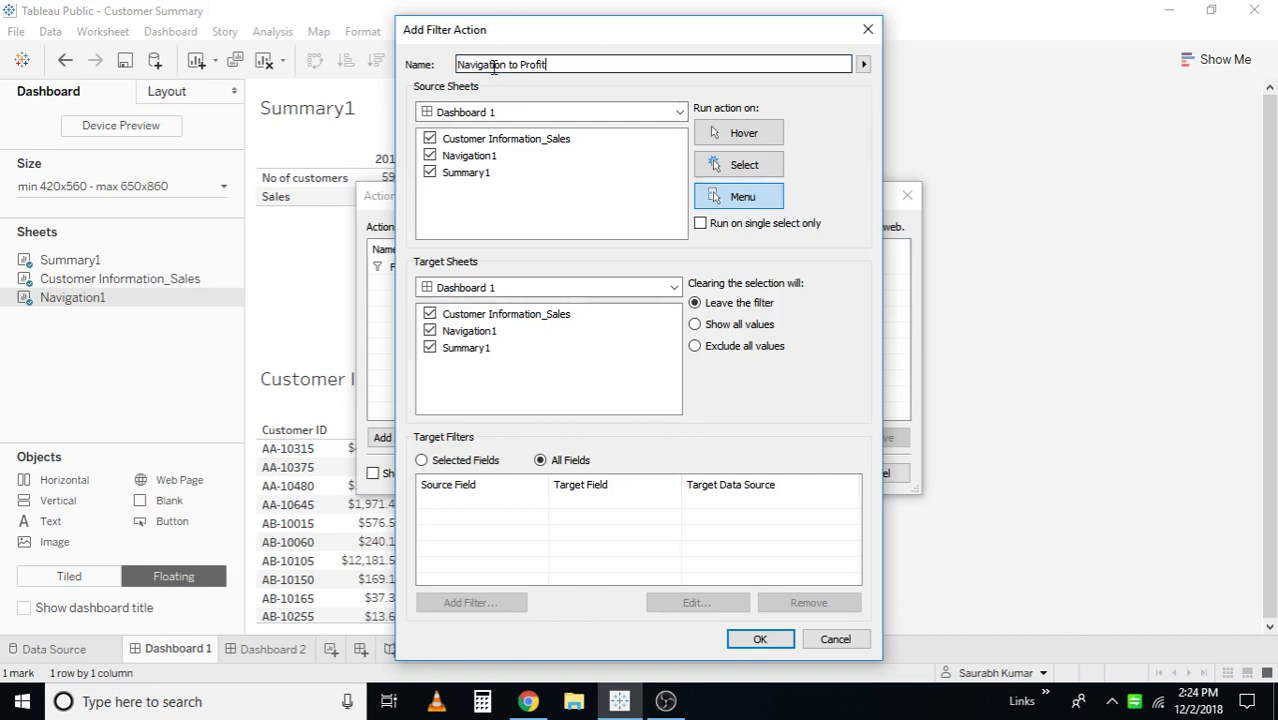
# Step: Limit the action's source to Navigation1 and set its target to Dashboard 2 with all of that dashboard's sheets deselected
pyautogui.click(429, 138)
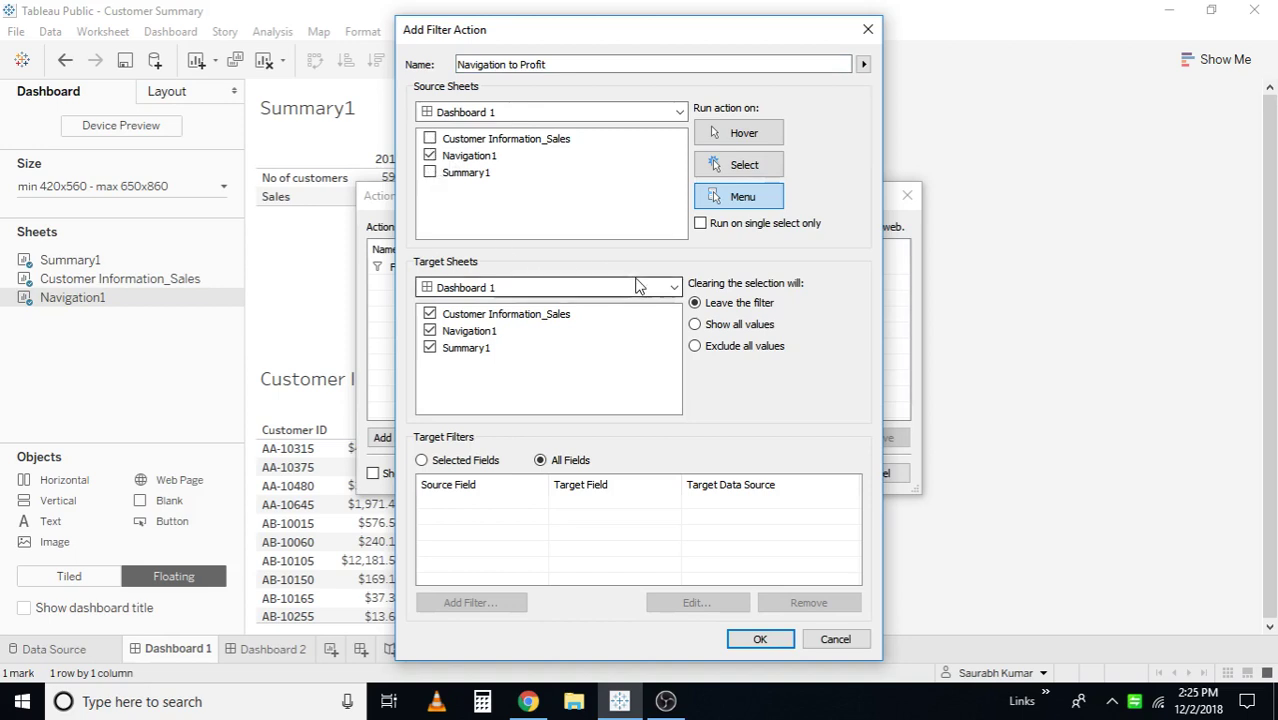
pyautogui.click(673, 287)
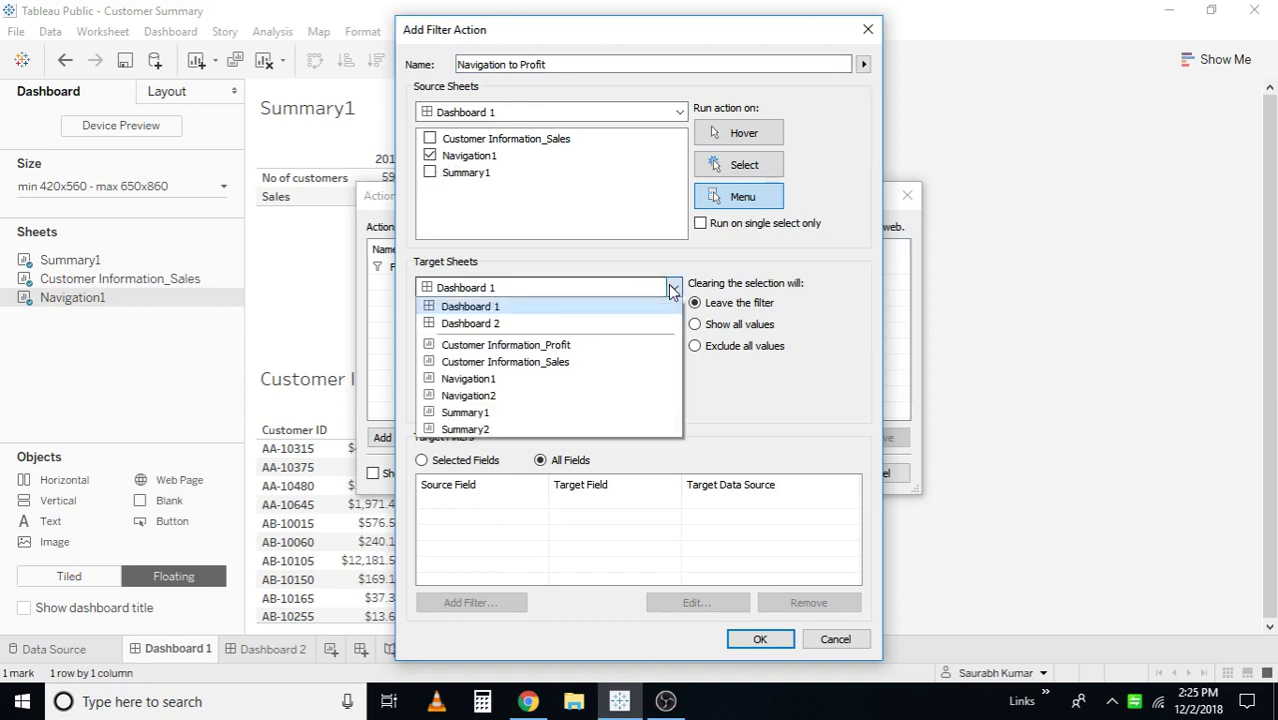
pyautogui.click(552, 323)
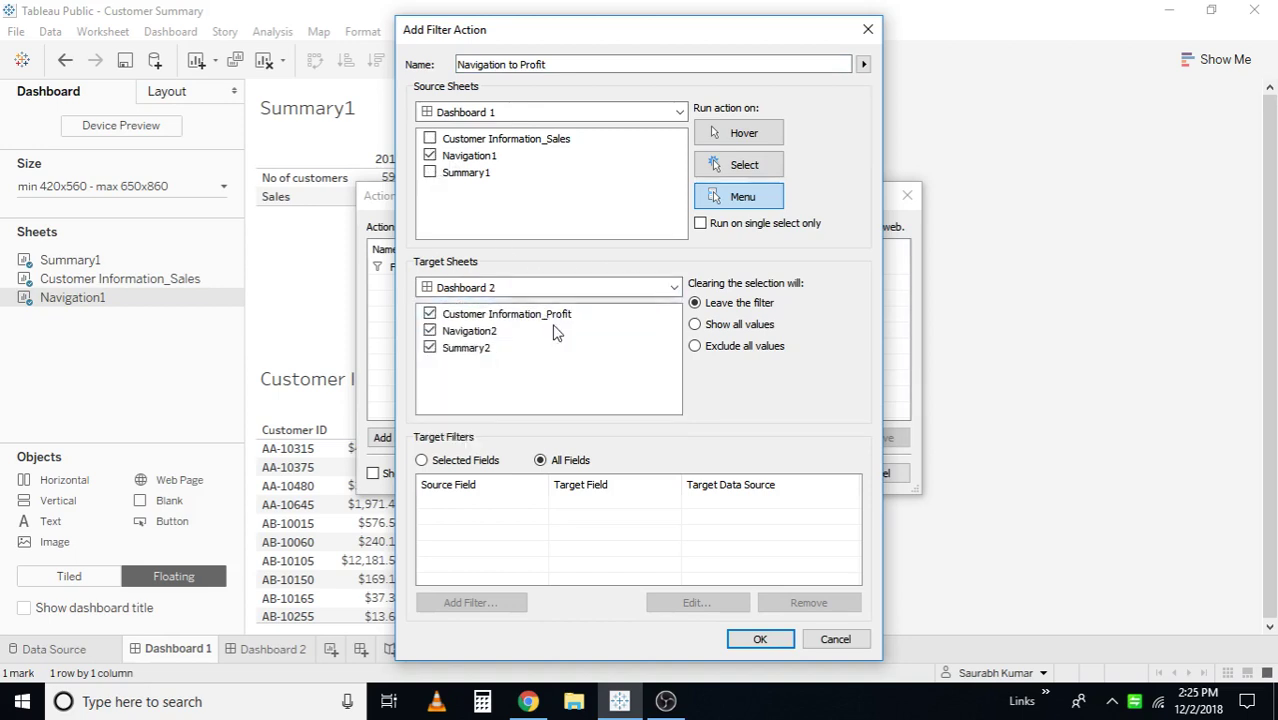
pyautogui.click(430, 314)
pyautogui.click(430, 331)
# Step: Set the action to run on Select with clearing set to Show all values, and save the dashboard actions
pyautogui.click(750, 170)
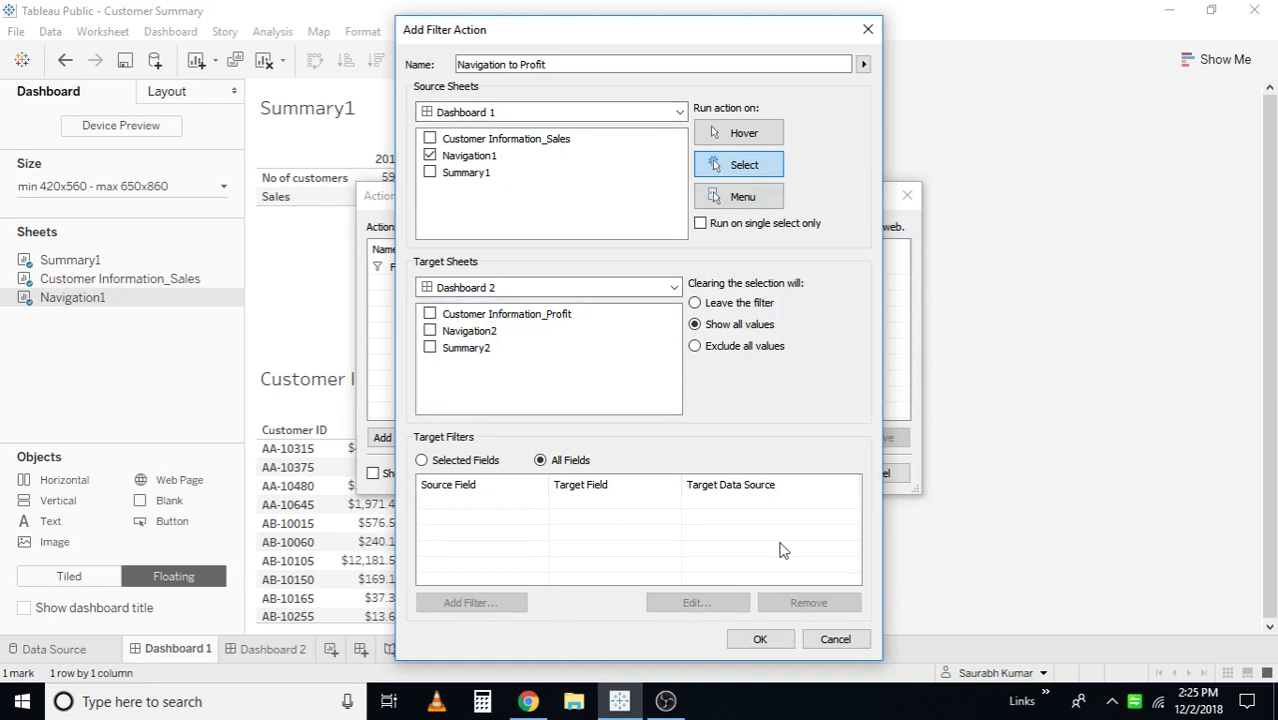
pyautogui.click(760, 639)
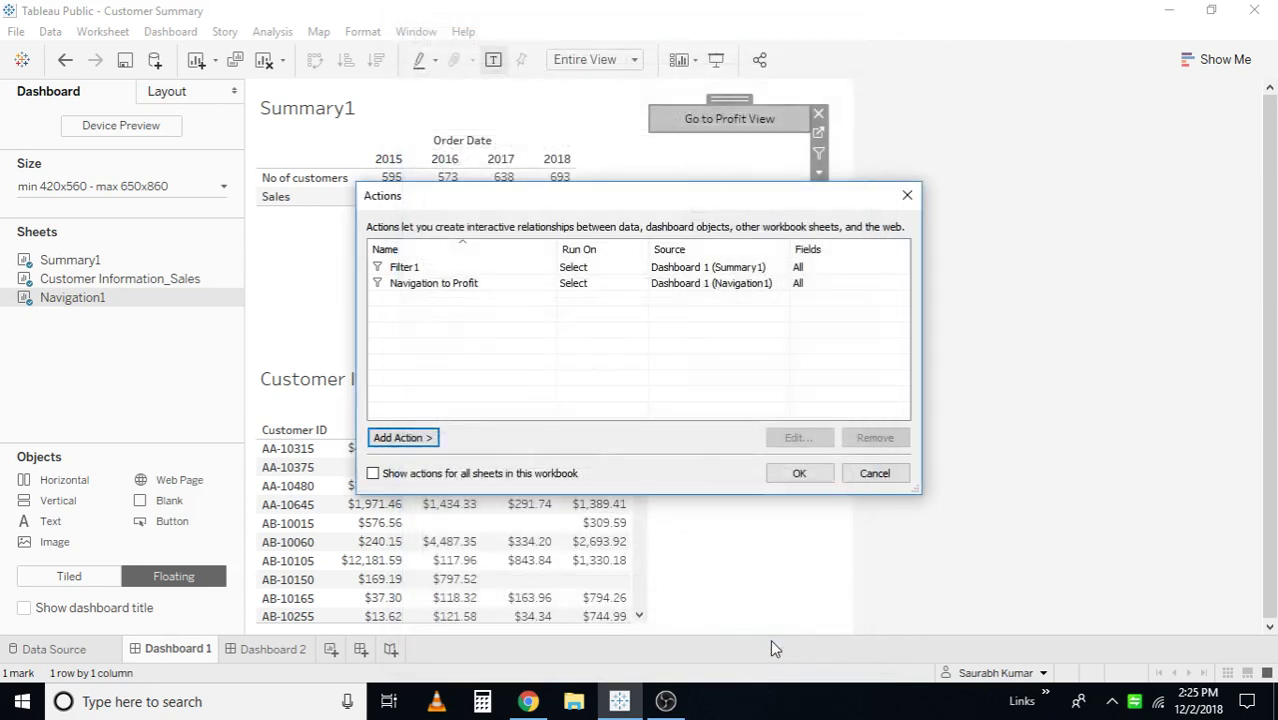
pyautogui.click(800, 474)
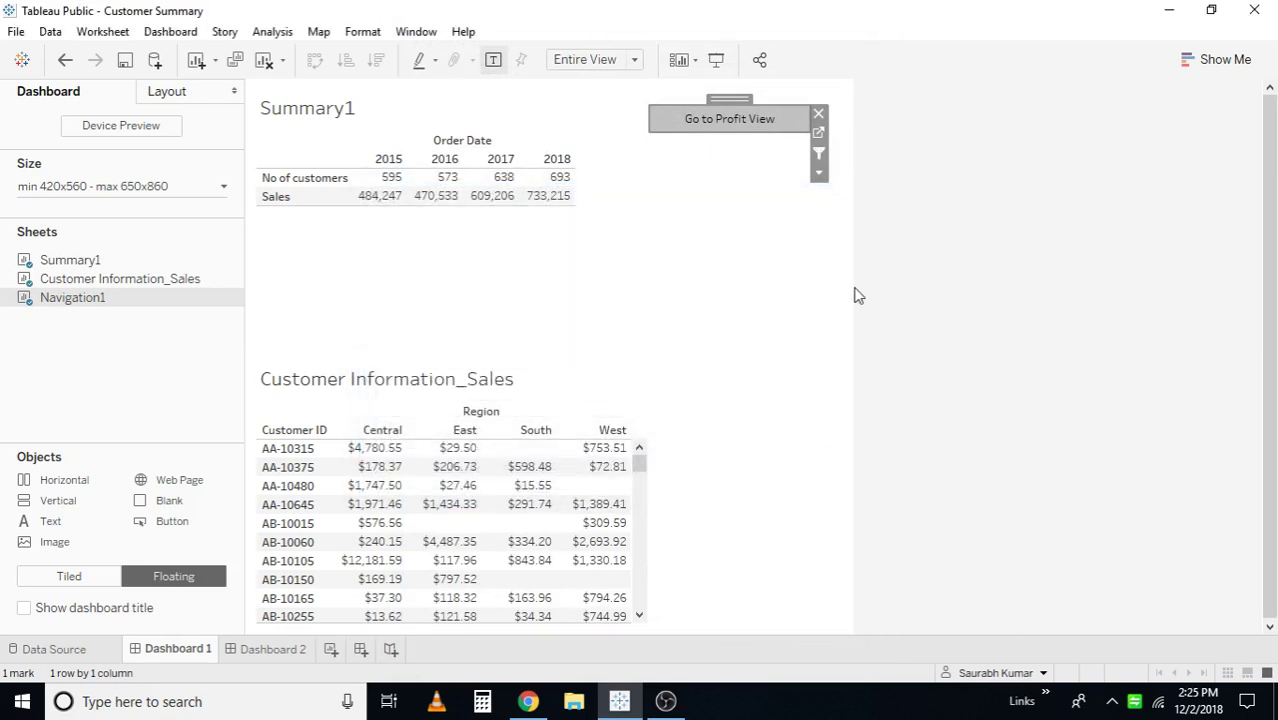
# Step: Add a filter action on Dashboard 2 and set it to run on Select
pyautogui.click(273, 652)
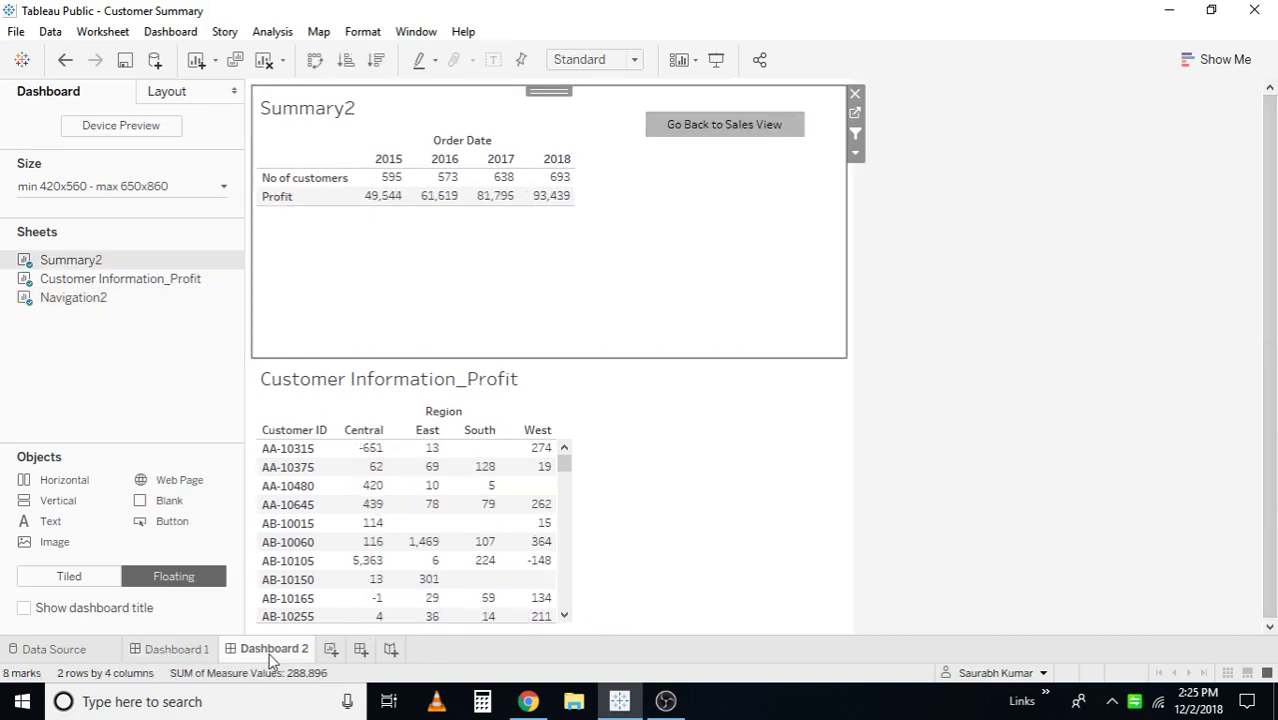
pyautogui.click(162, 31)
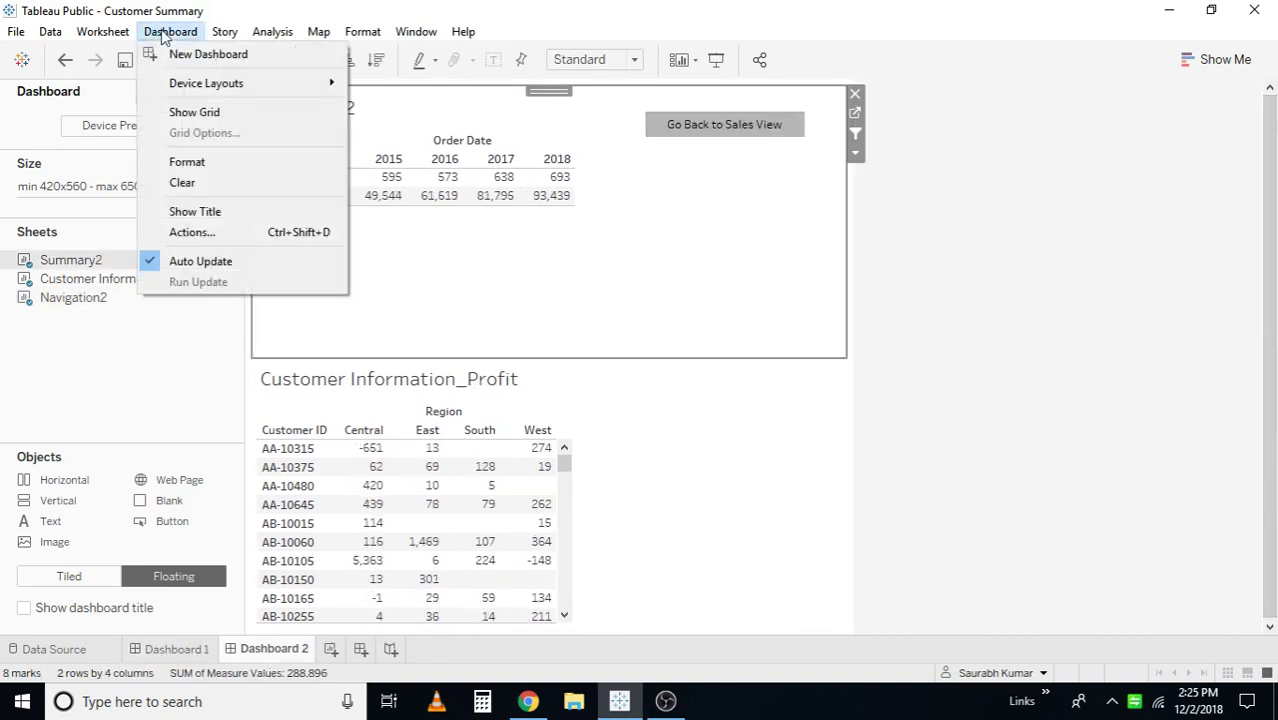
pyautogui.click(208, 230)
pyautogui.click(390, 441)
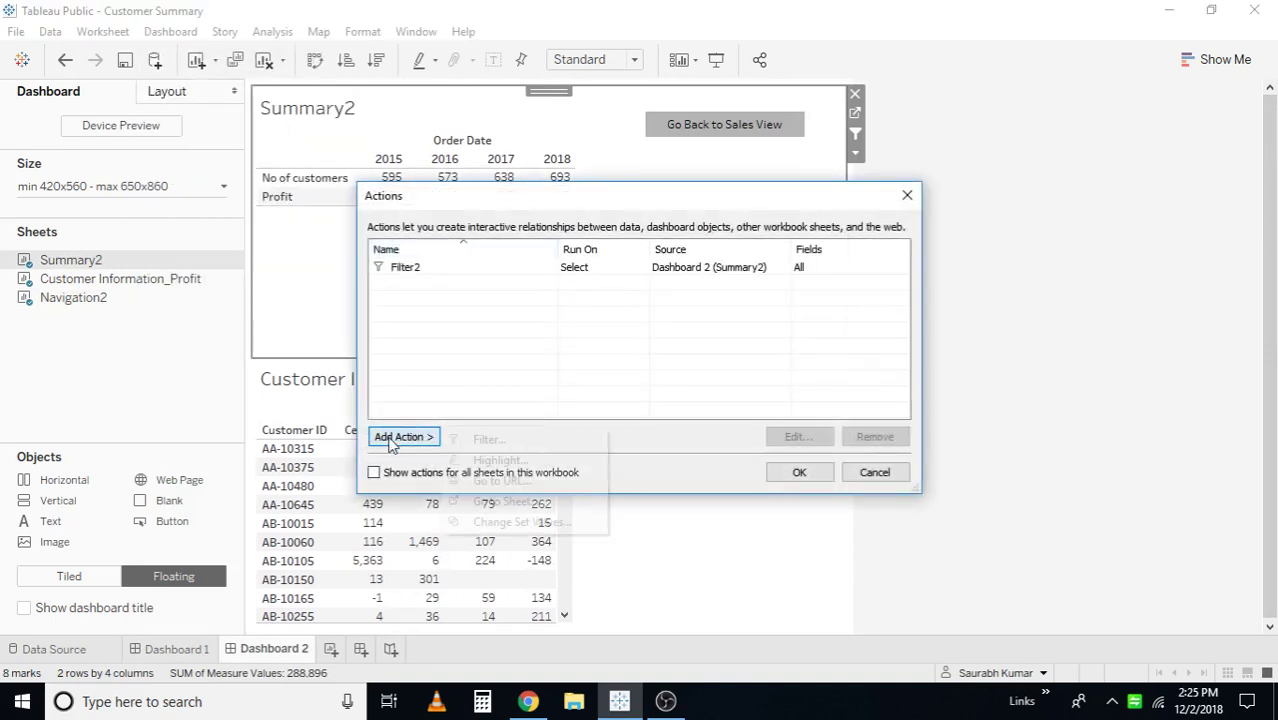
pyautogui.click(531, 446)
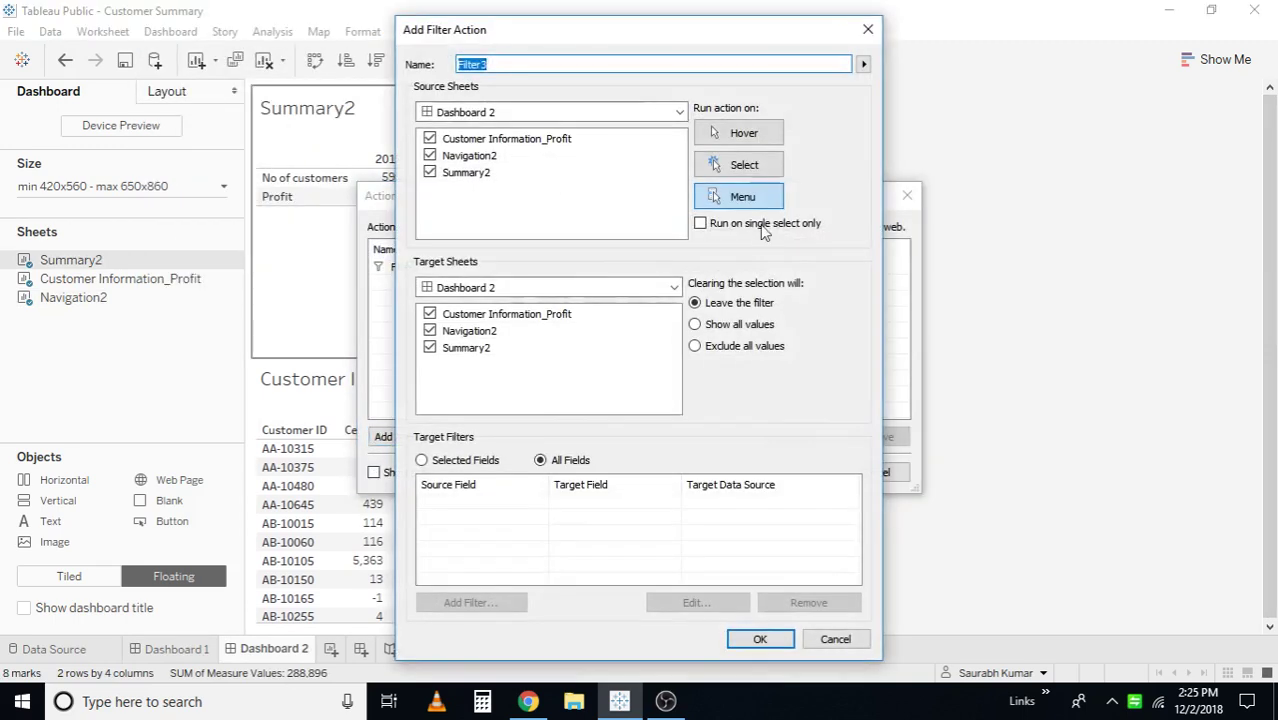
pyautogui.click(737, 166)
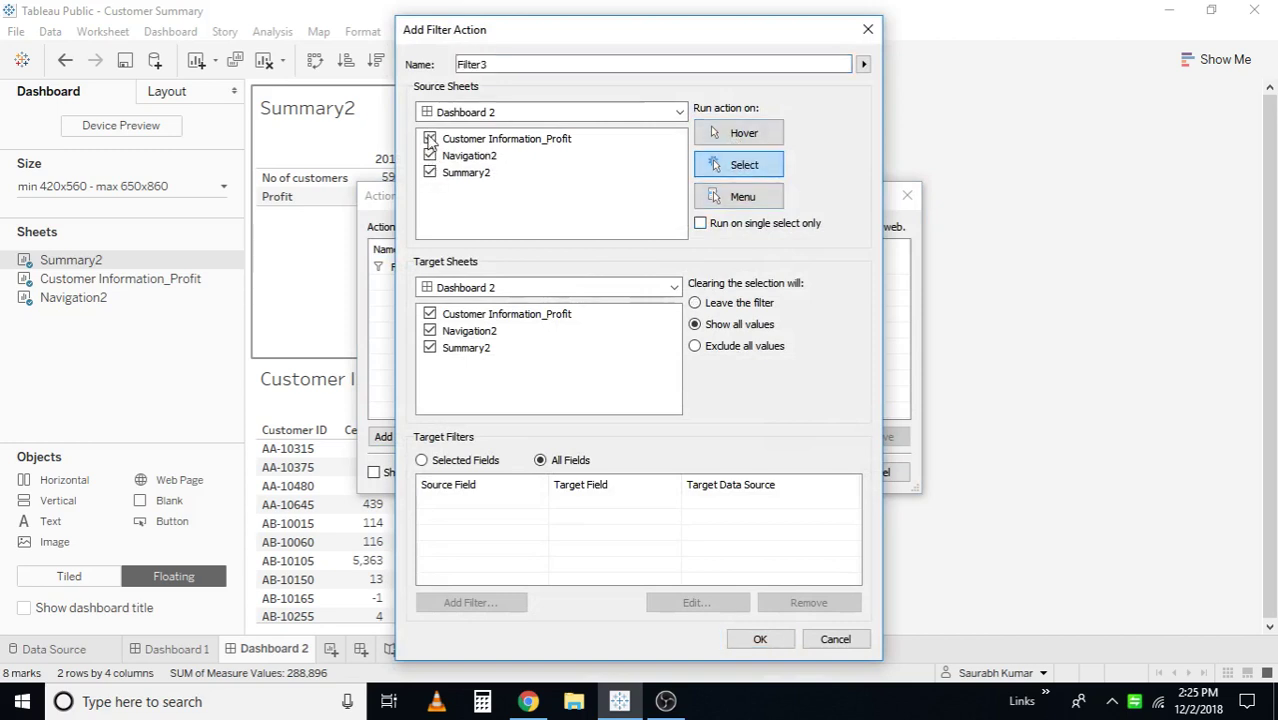
# Step: Limit the action's source to Navigation2 and set its target to Dashboard 1 with all of that dashboard's sheets deselected
pyautogui.click(430, 139)
pyautogui.click(430, 172)
pyautogui.click(430, 172)
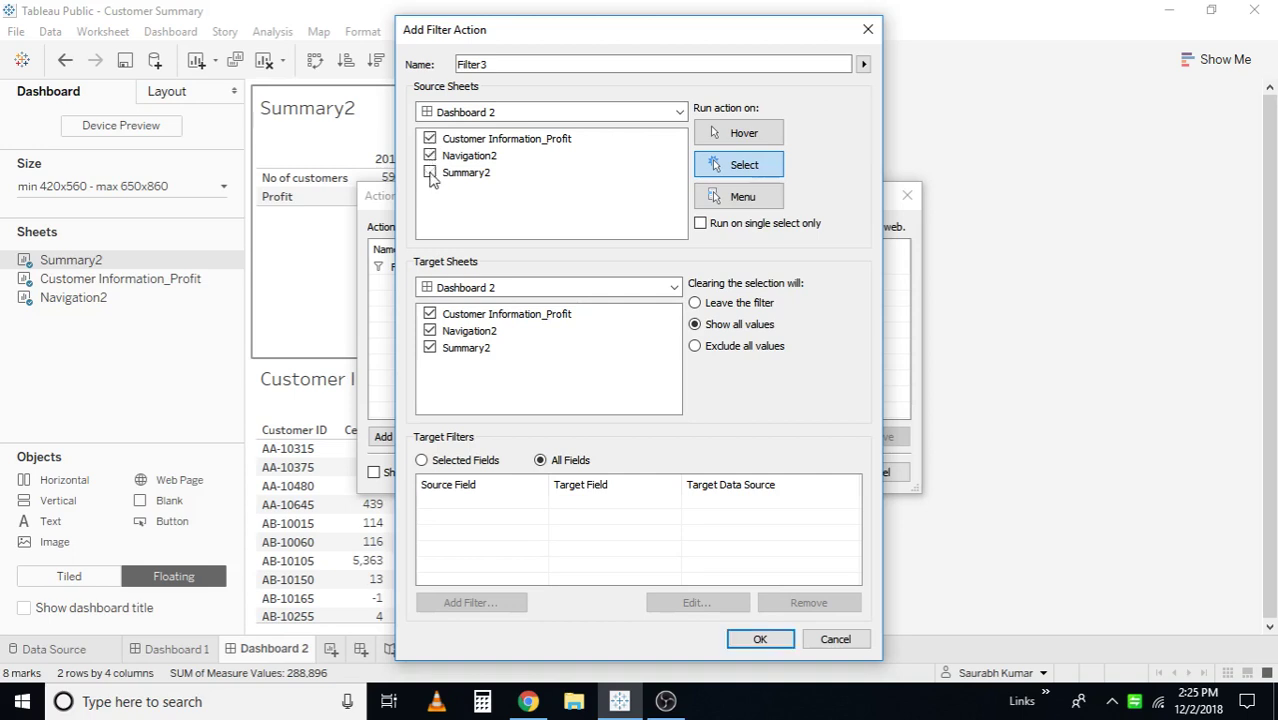
pyautogui.click(430, 139)
pyautogui.click(548, 290)
pyautogui.click(529, 307)
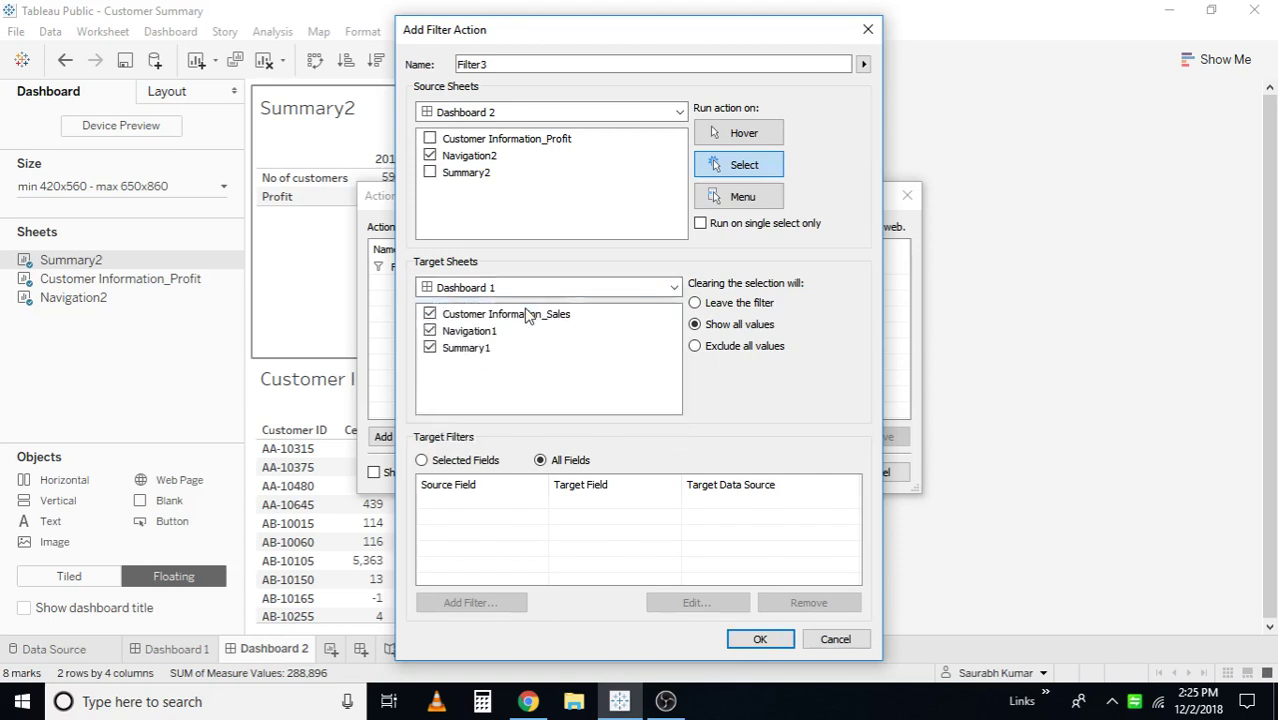
pyautogui.click(430, 314)
pyautogui.click(429, 348)
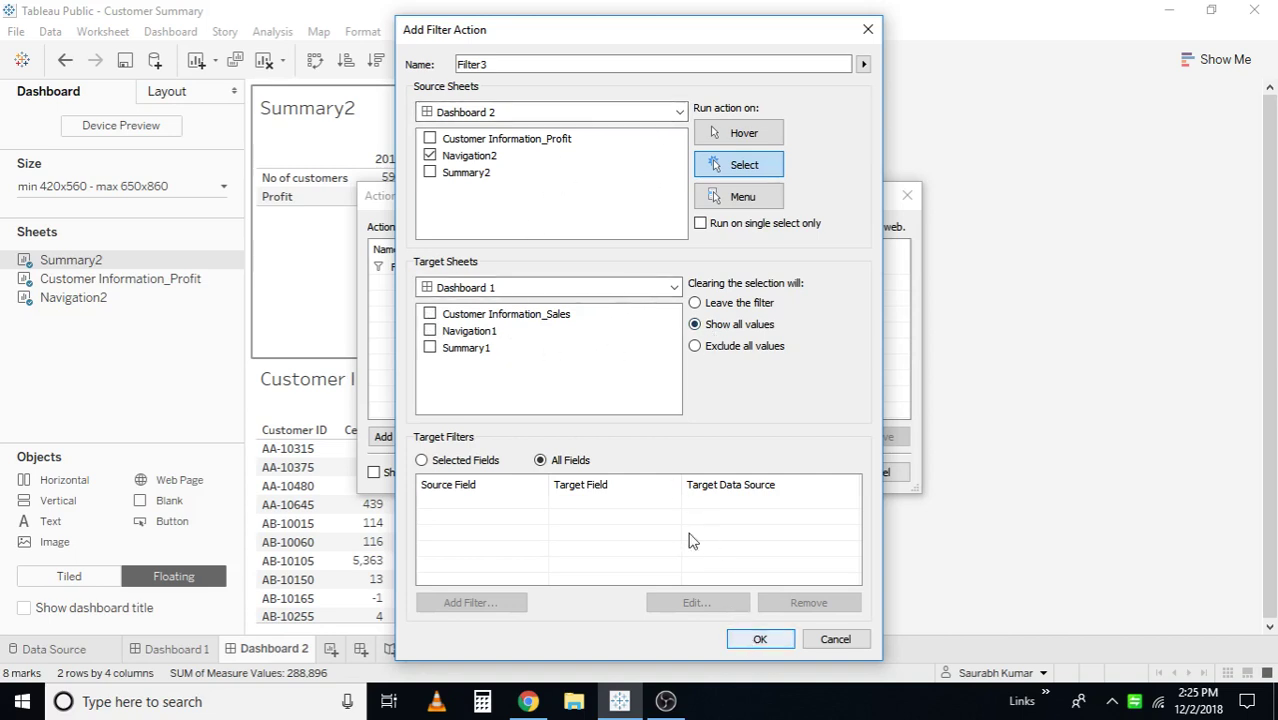
# Step: Name the filter action Navigation to Sales and save the dashboard actions
pyautogui.moveTo(498, 64); pyautogui.dragTo(442, 65)
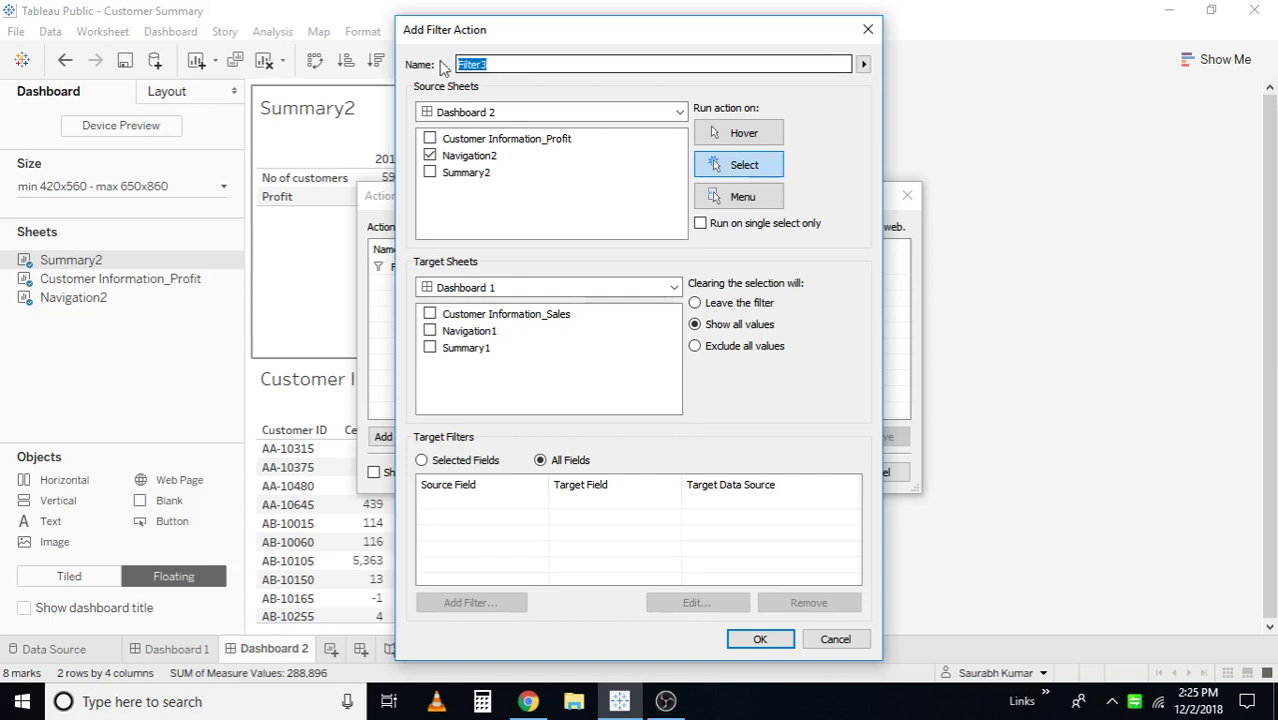
pyautogui.write('Navigation to Sales')
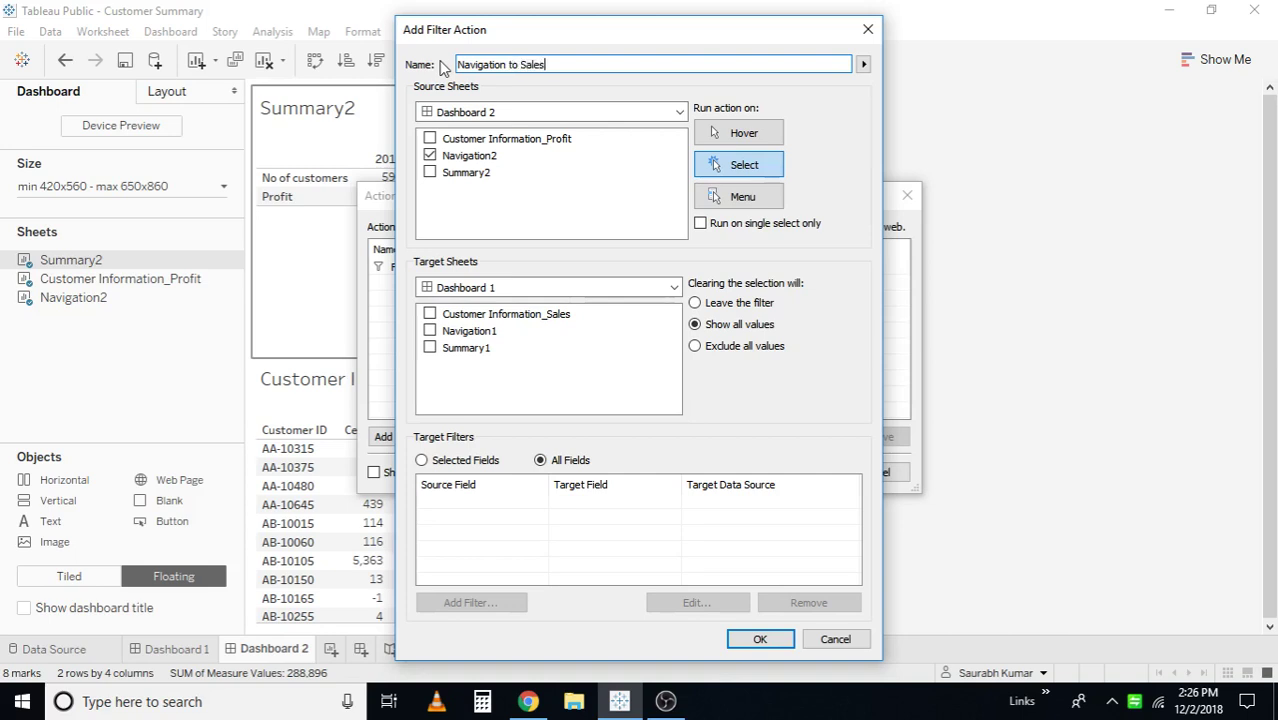
pyautogui.click(760, 639)
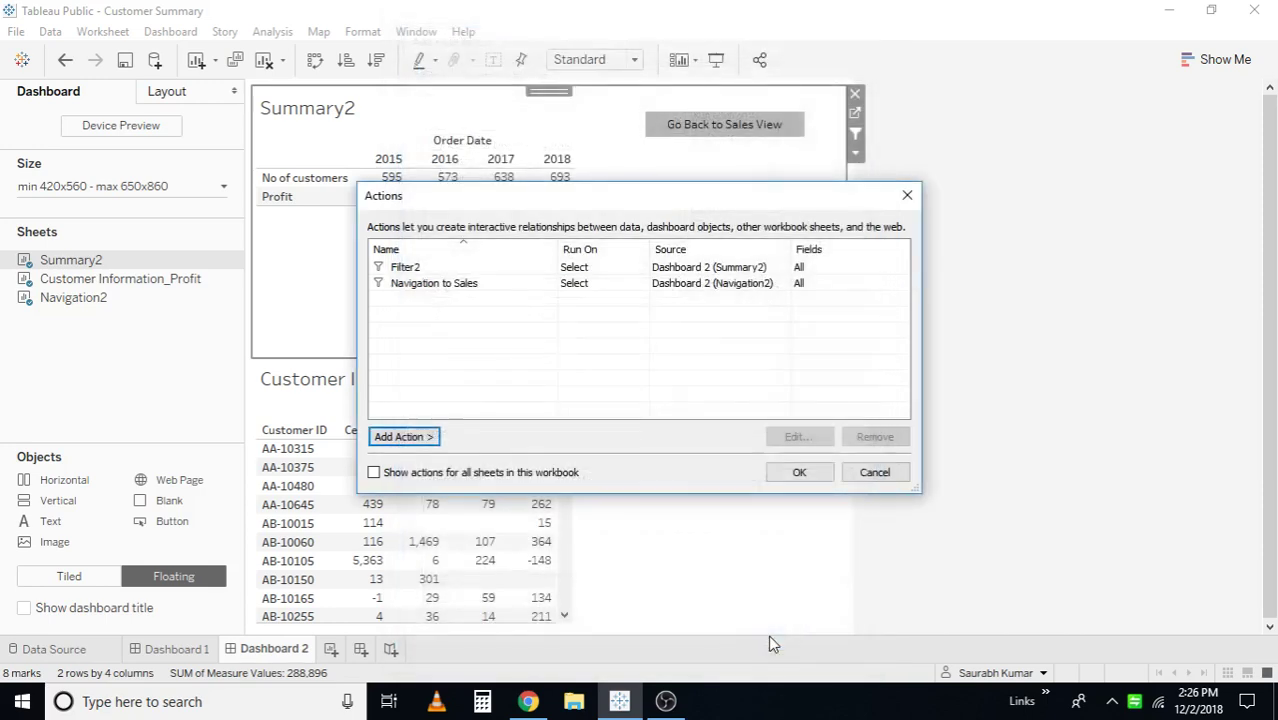
pyautogui.click(799, 474)
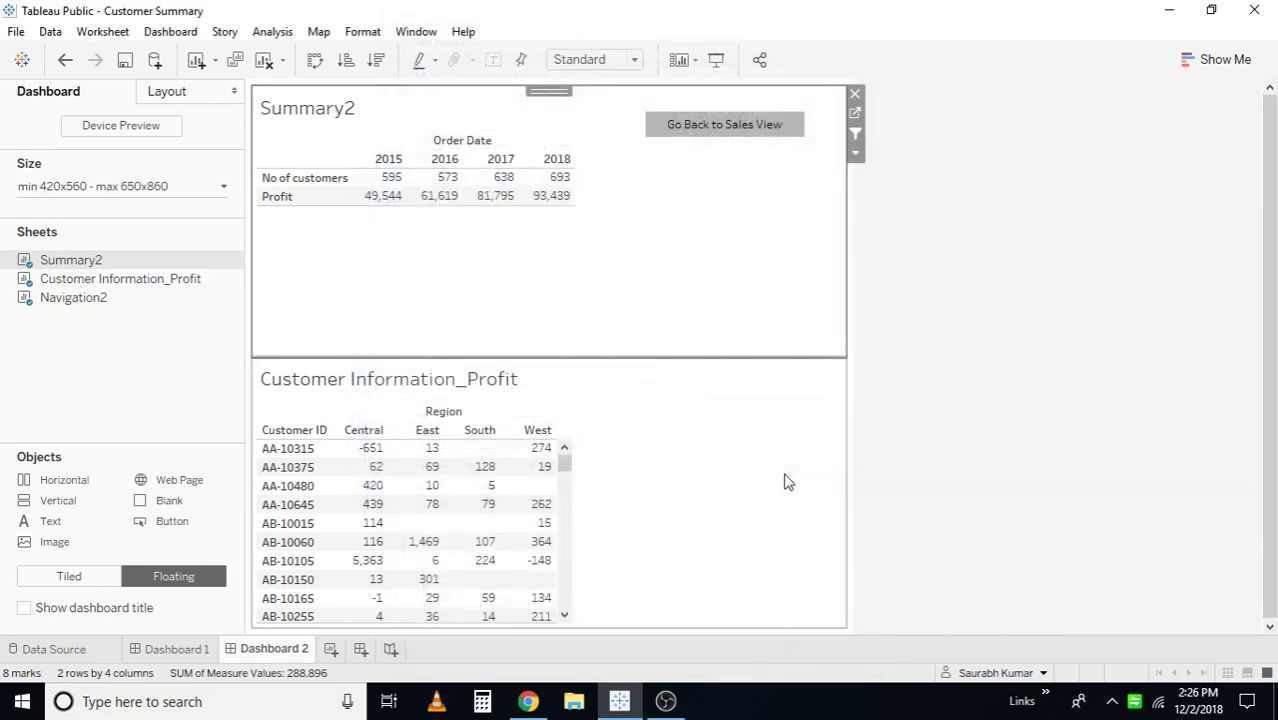
# Step: Test switching between the dashboards with Go to Profit View and Go Back to Sales View, and clear the selection on Dashboard 1
pyautogui.click(180, 651)
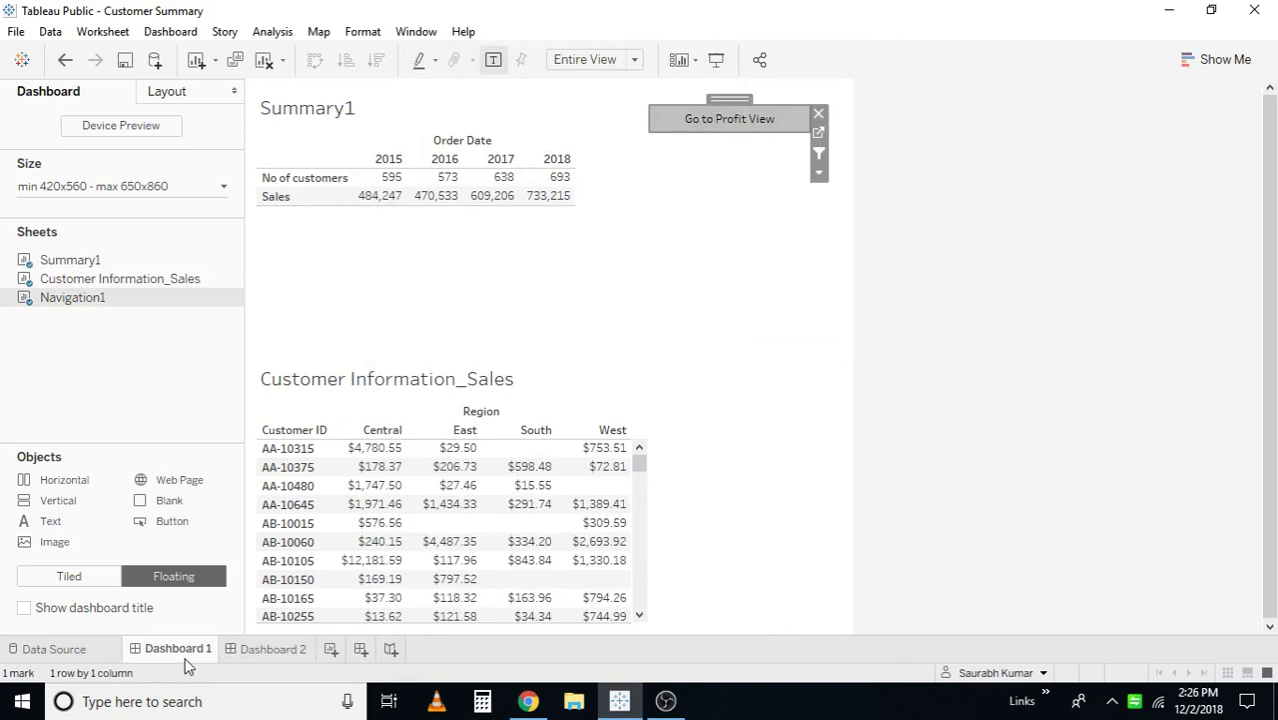
pyautogui.click(682, 134)
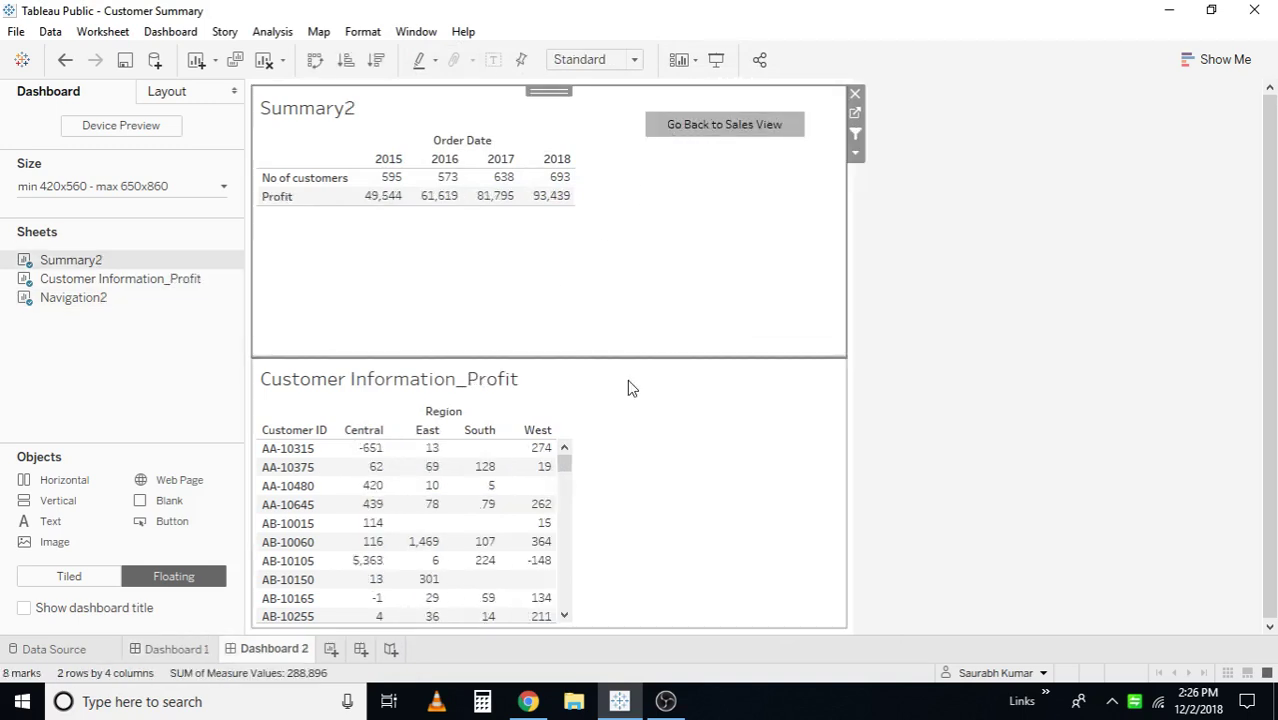
pyautogui.click(658, 124)
pyautogui.click(658, 124)
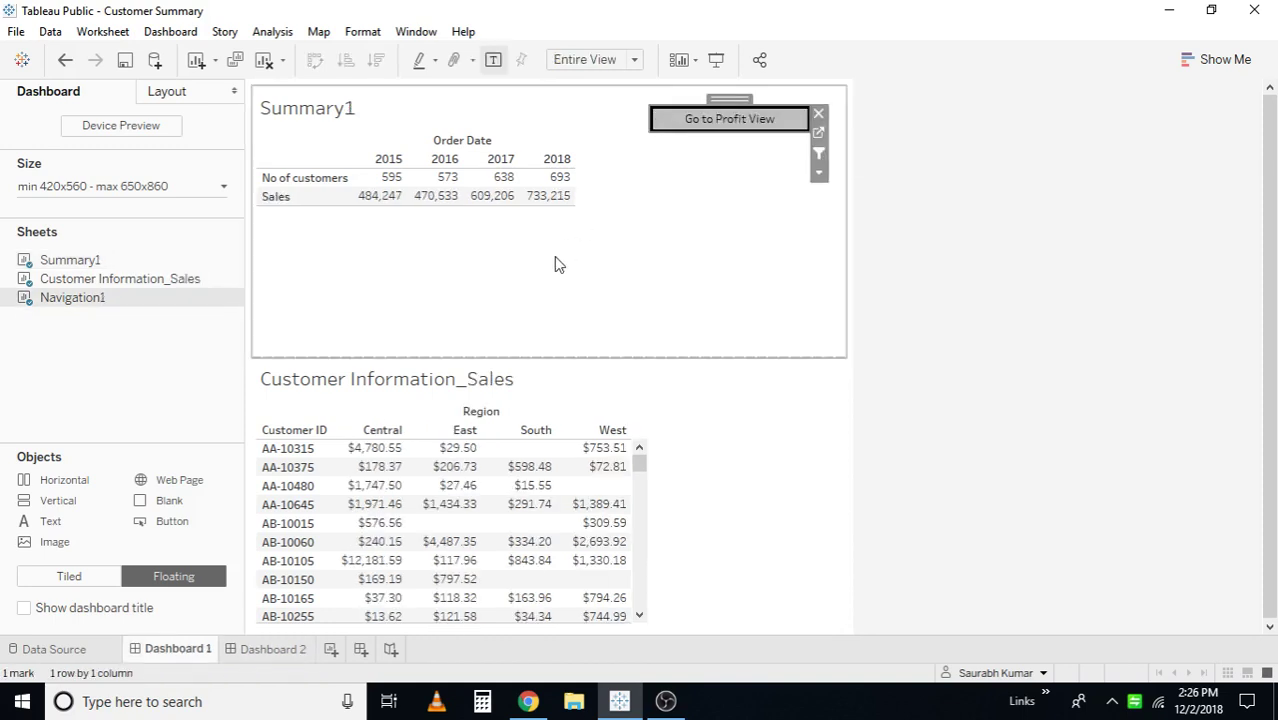
pyautogui.click(656, 133)
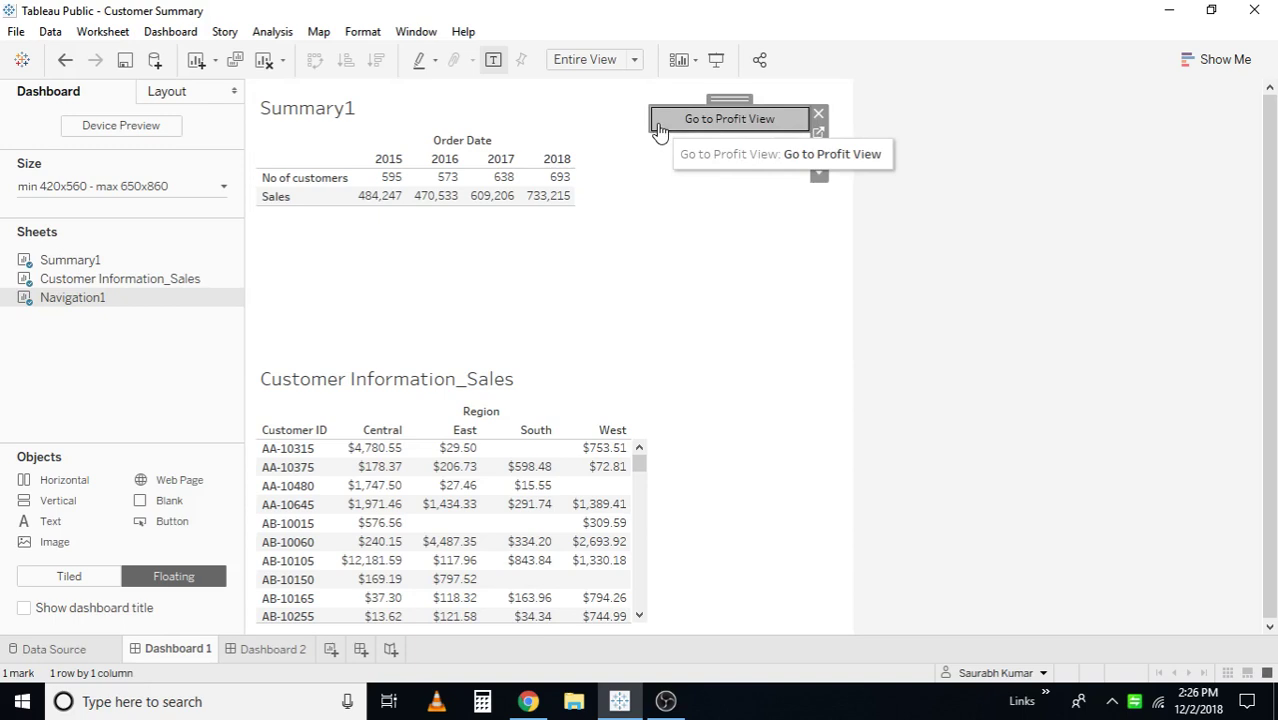
pyautogui.click(659, 128)
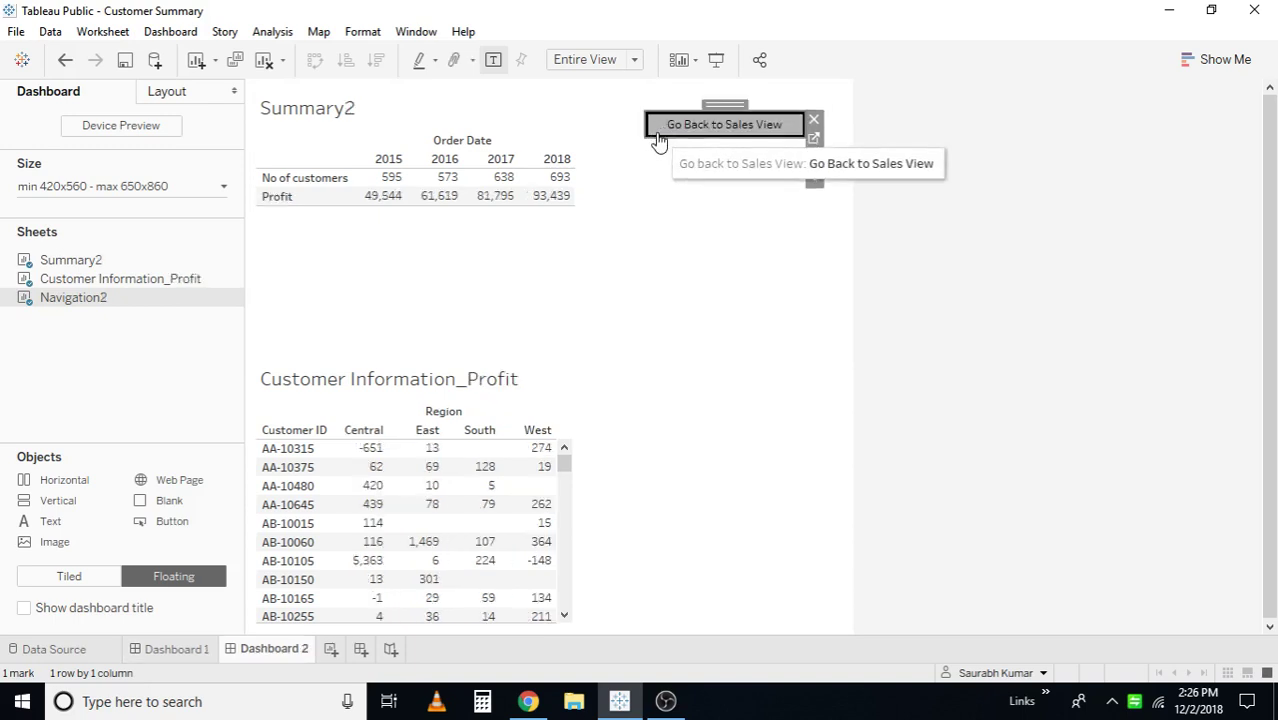
pyautogui.click(659, 137)
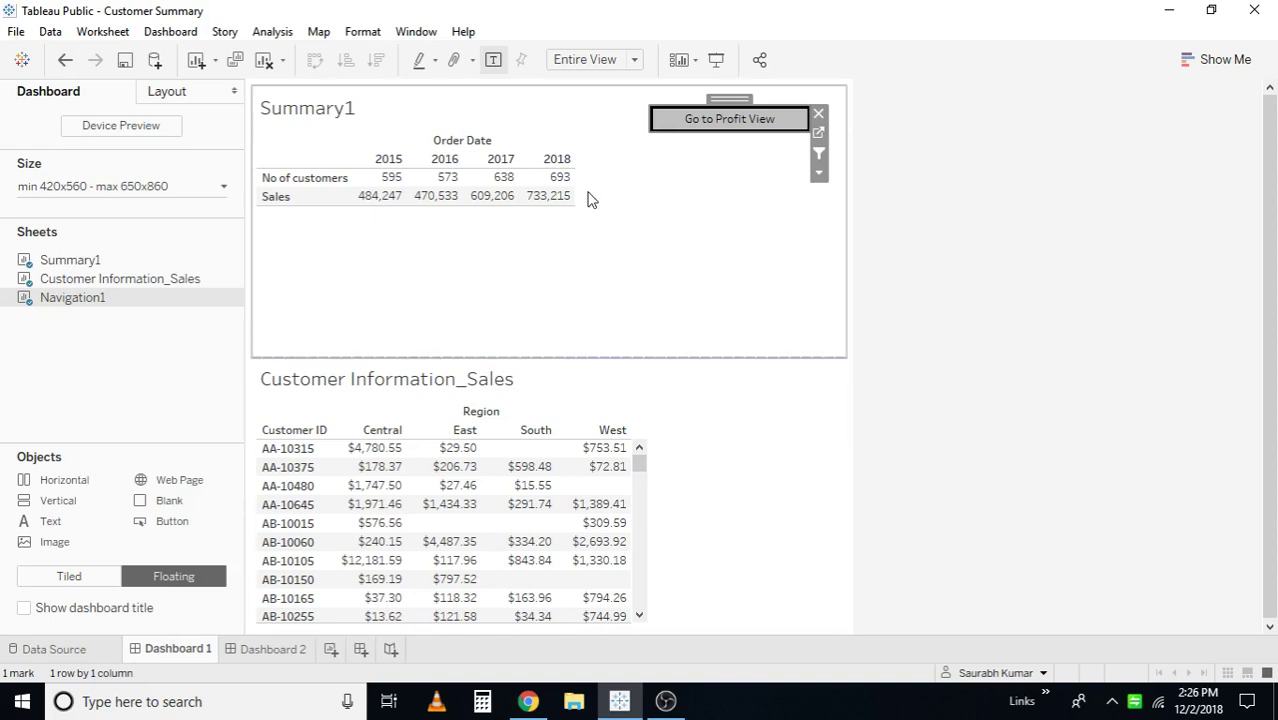
pyautogui.click(659, 133)
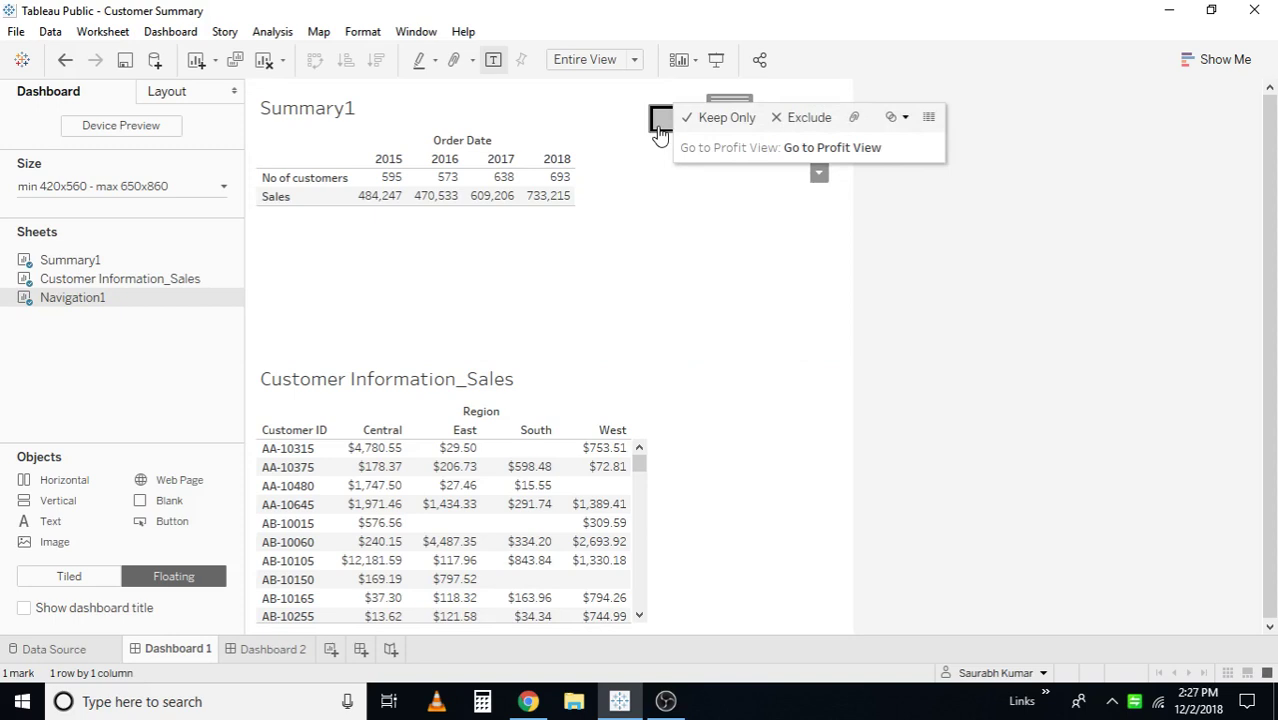
pyautogui.click(659, 133)
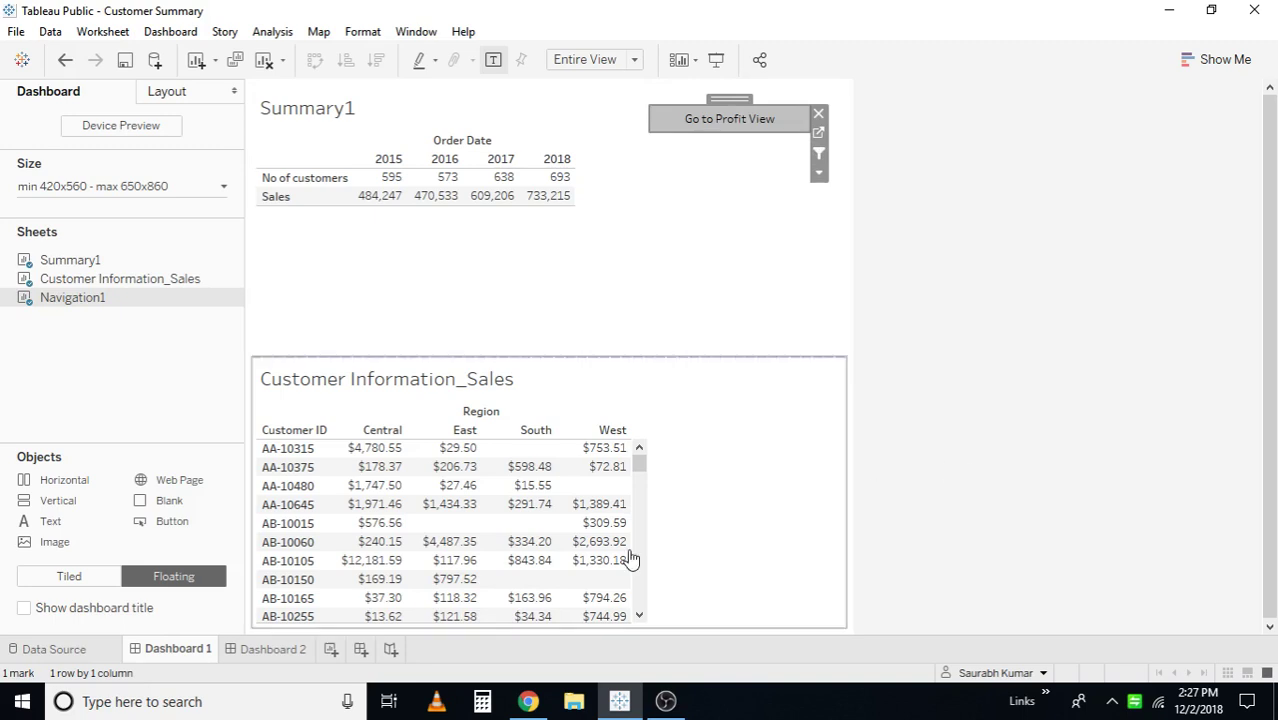
# Step: Look at the URL parameters for iframe tags in the Tableau help page in Chrome, and return to Tableau Public
pyautogui.click(529, 701)
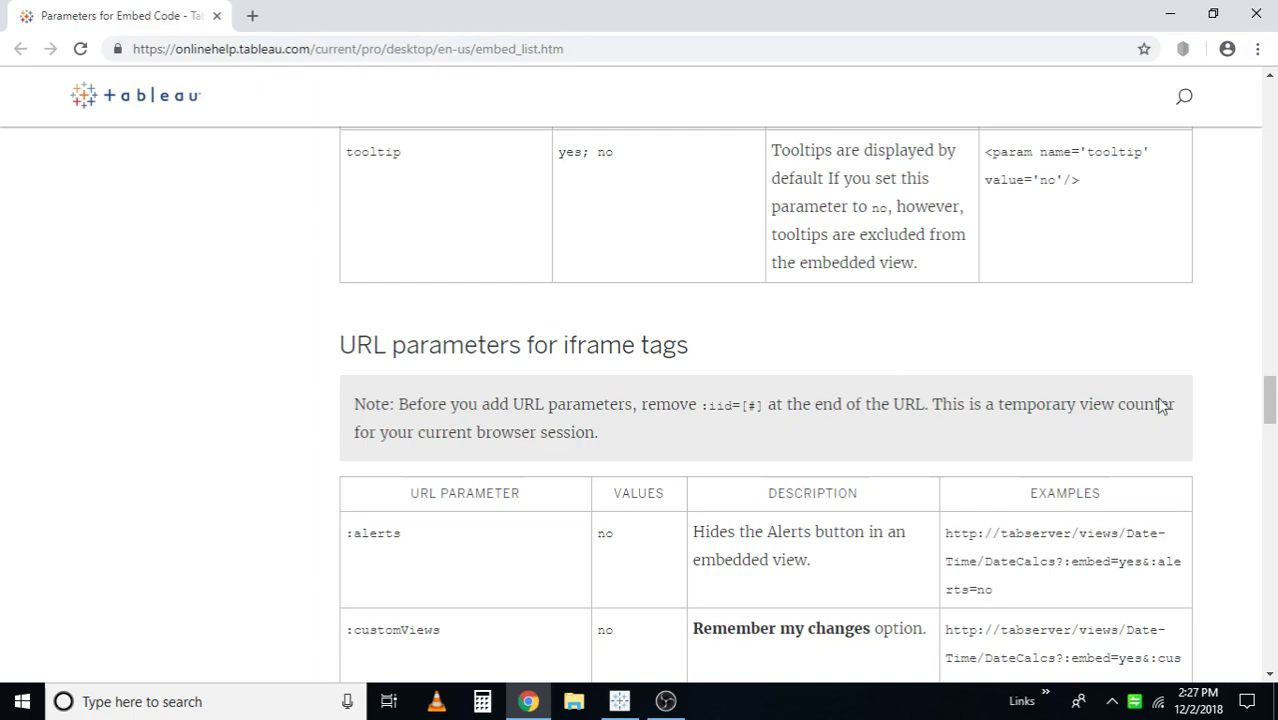
pyautogui.moveTo(1270, 405); pyautogui.dragTo(1270, 413)
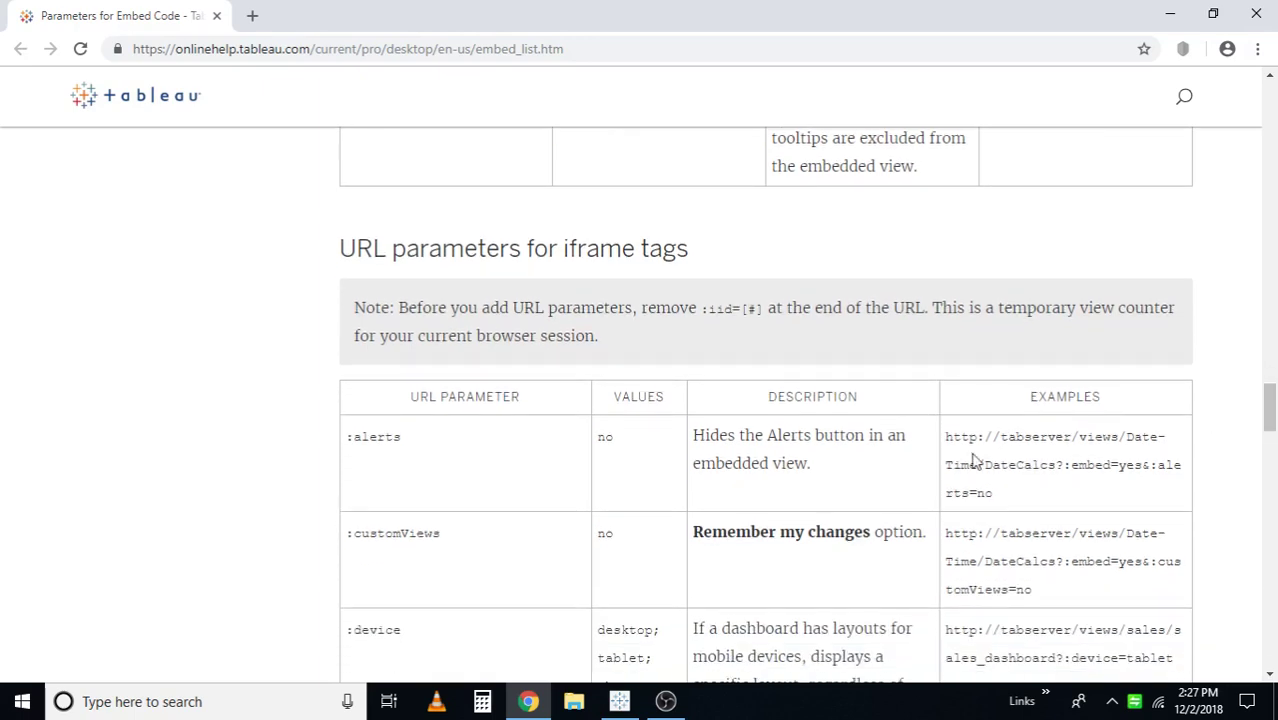
pyautogui.moveTo(619, 705)
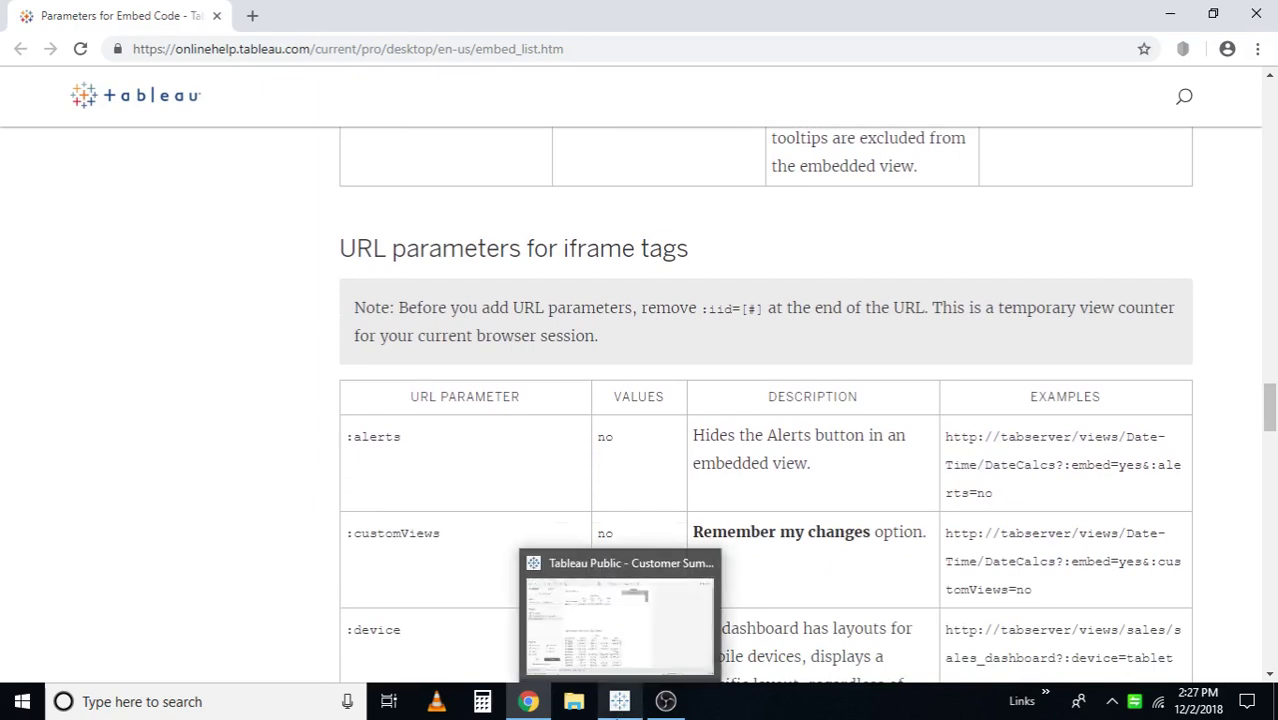
pyautogui.click(650, 616)
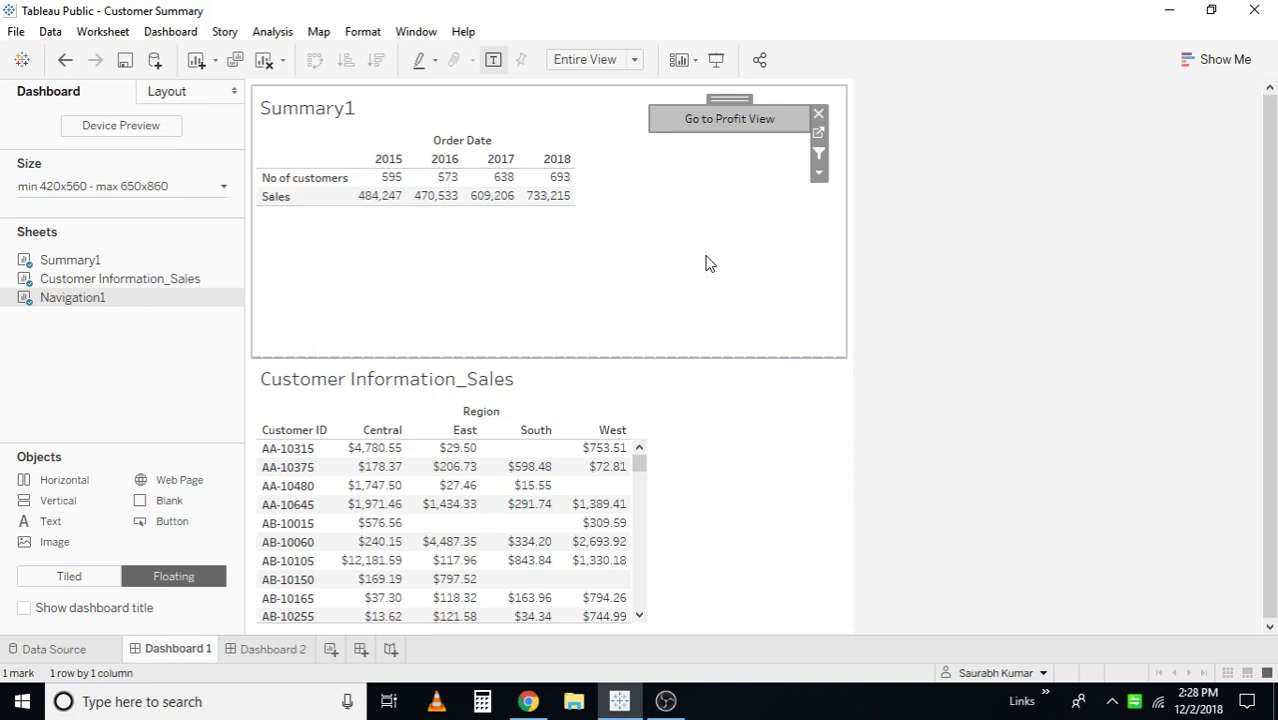
# Step: In Chrome, examine the :embed=yes example and the note on removing :iid=[#] from the URL
pyautogui.click(532, 701)
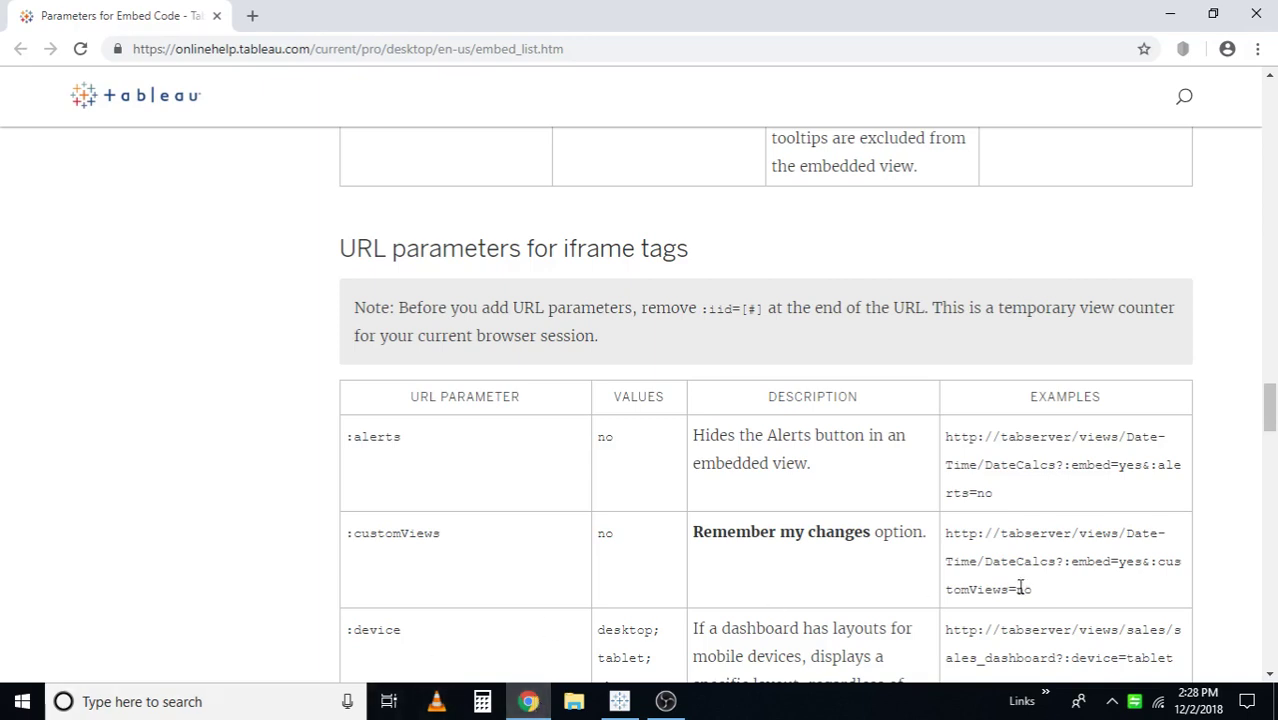
pyautogui.moveTo(1270, 410); pyautogui.dragTo(1273, 458)
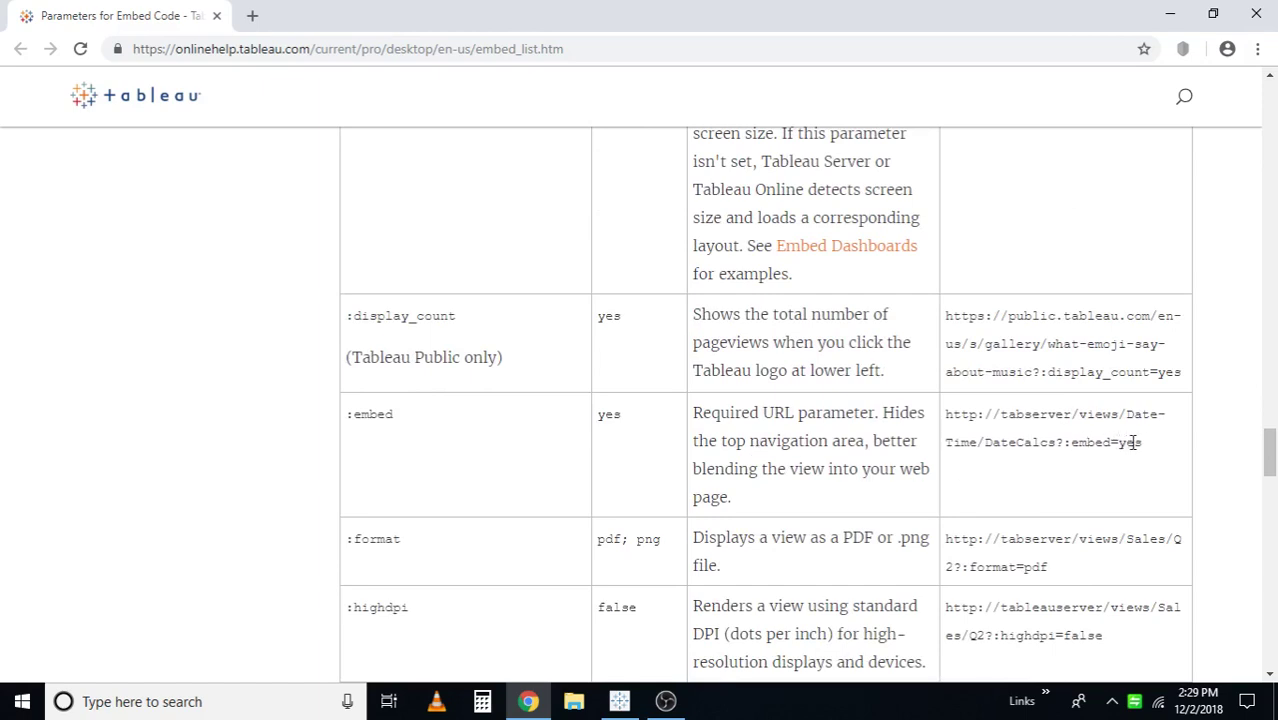
pyautogui.moveTo(1143, 443); pyautogui.dragTo(1064, 447)
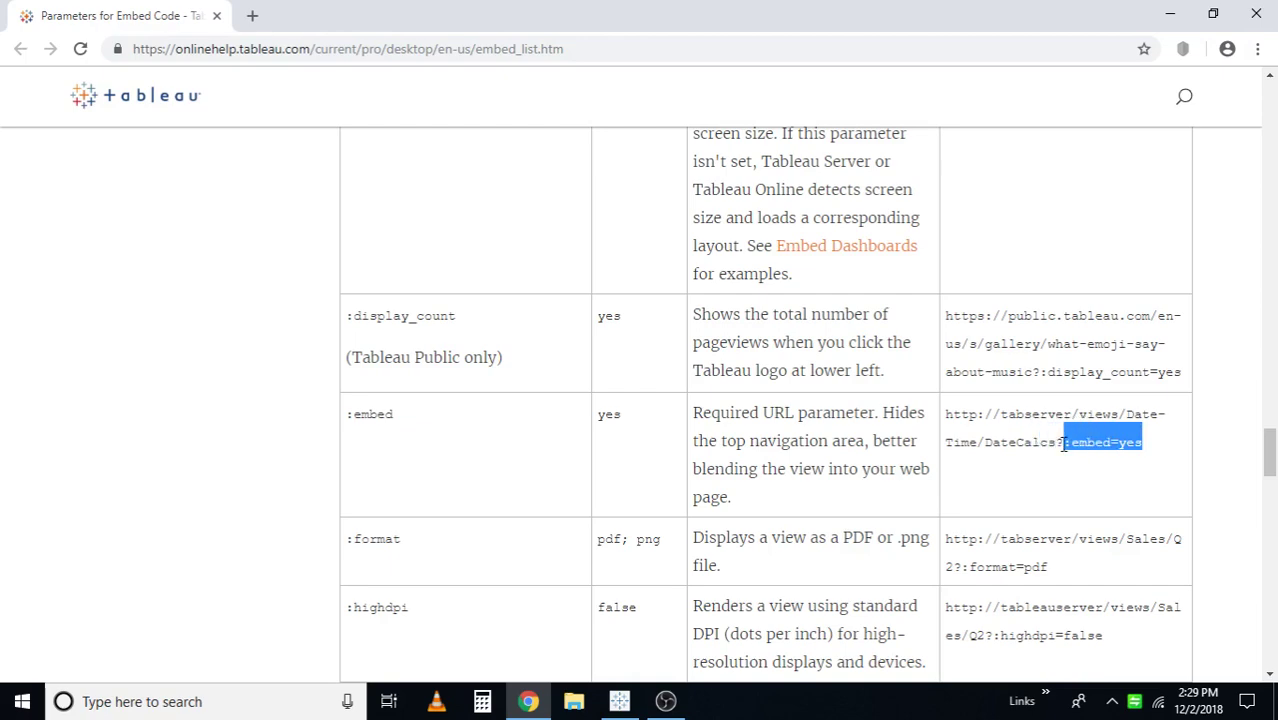
pyautogui.moveTo(1271, 451); pyautogui.dragTo(1272, 413)
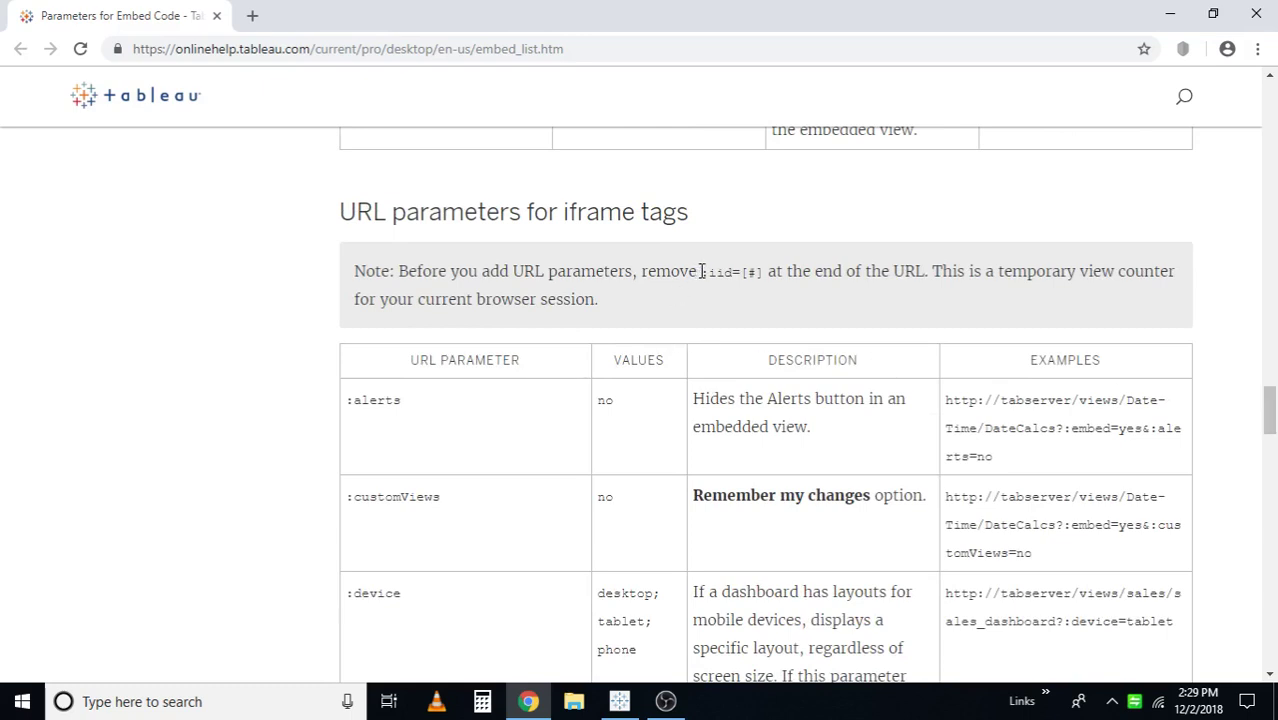
pyautogui.moveTo(701, 271); pyautogui.dragTo(765, 271)
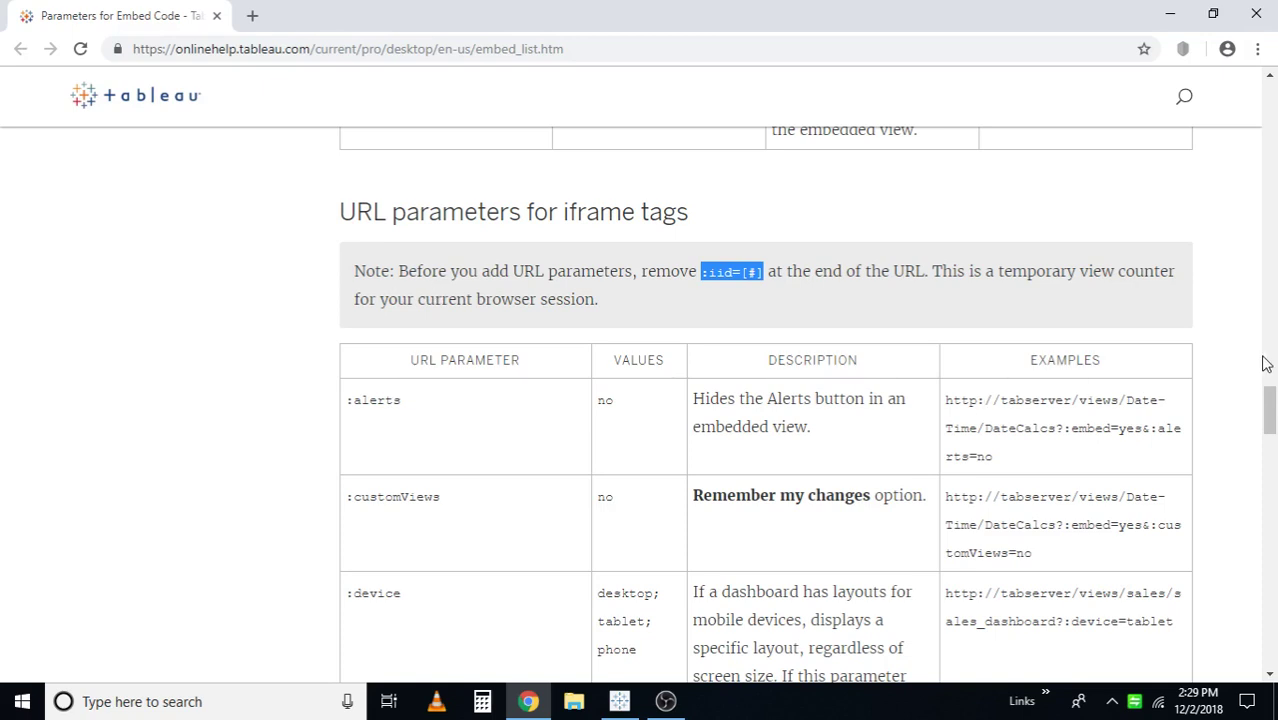
# Step: Examine the :tabs parameter's example :embed=yes&:tabs=no in the URL parameter table, and switch back to Tableau Public
pyautogui.scroll(-1, 1272, 410)
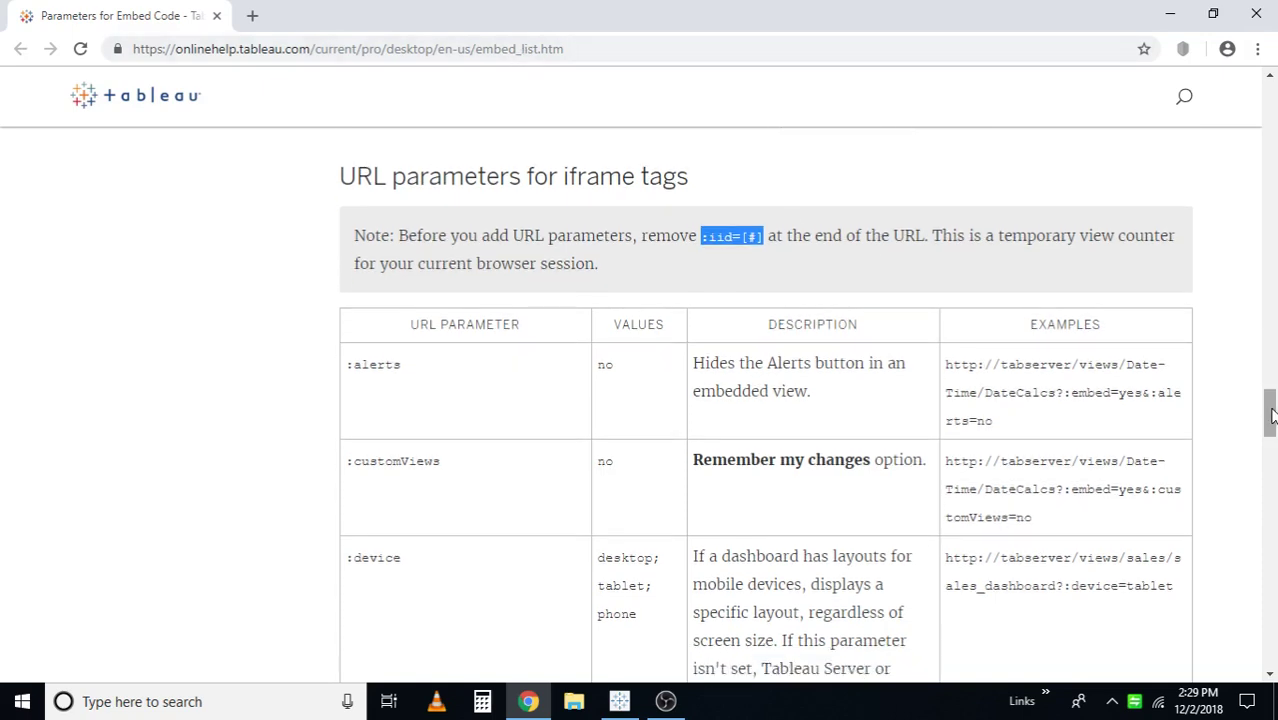
pyautogui.moveTo(1268, 412); pyautogui.dragTo(1270, 581)
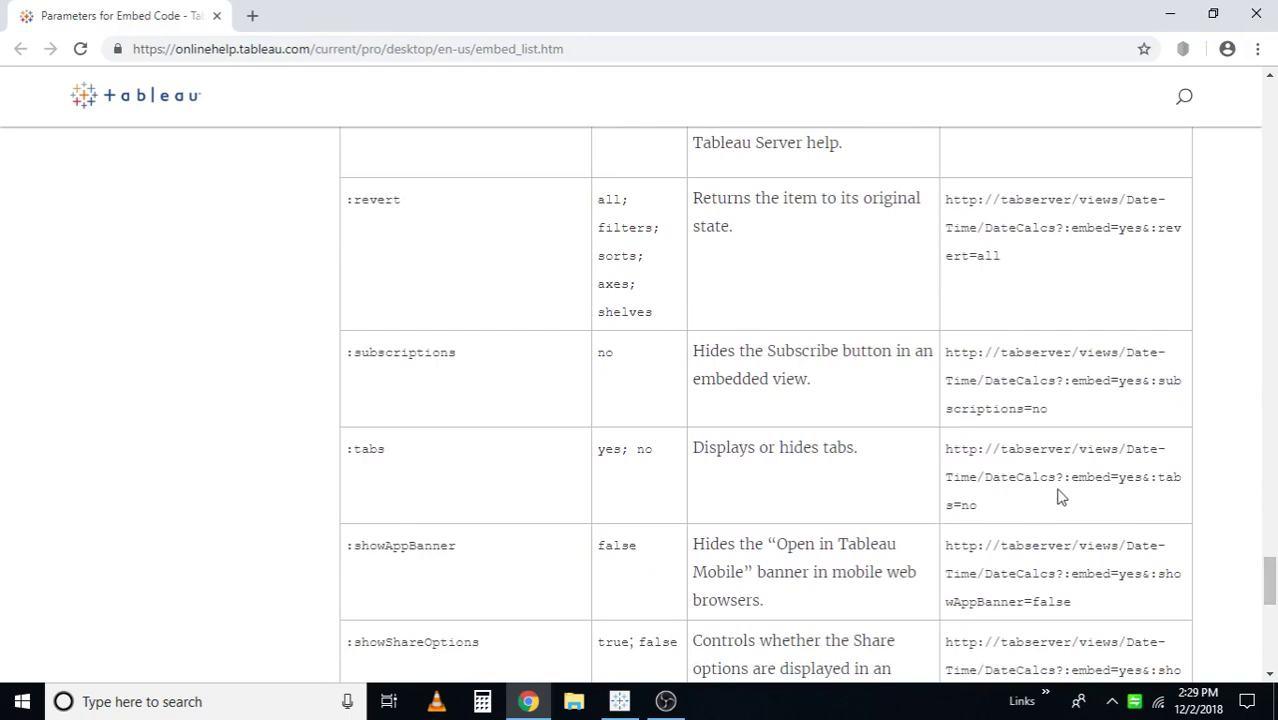
pyautogui.moveTo(1065, 479); pyautogui.dragTo(1148, 510)
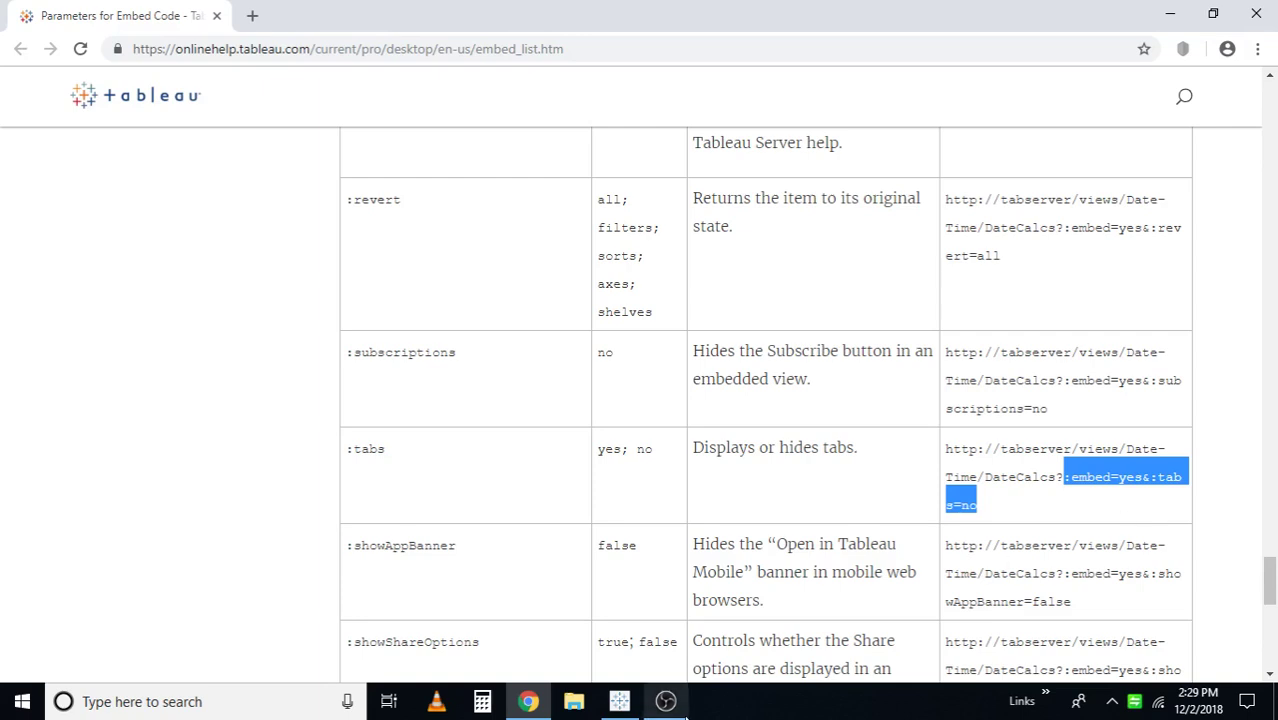
pyautogui.moveTo(669, 705)
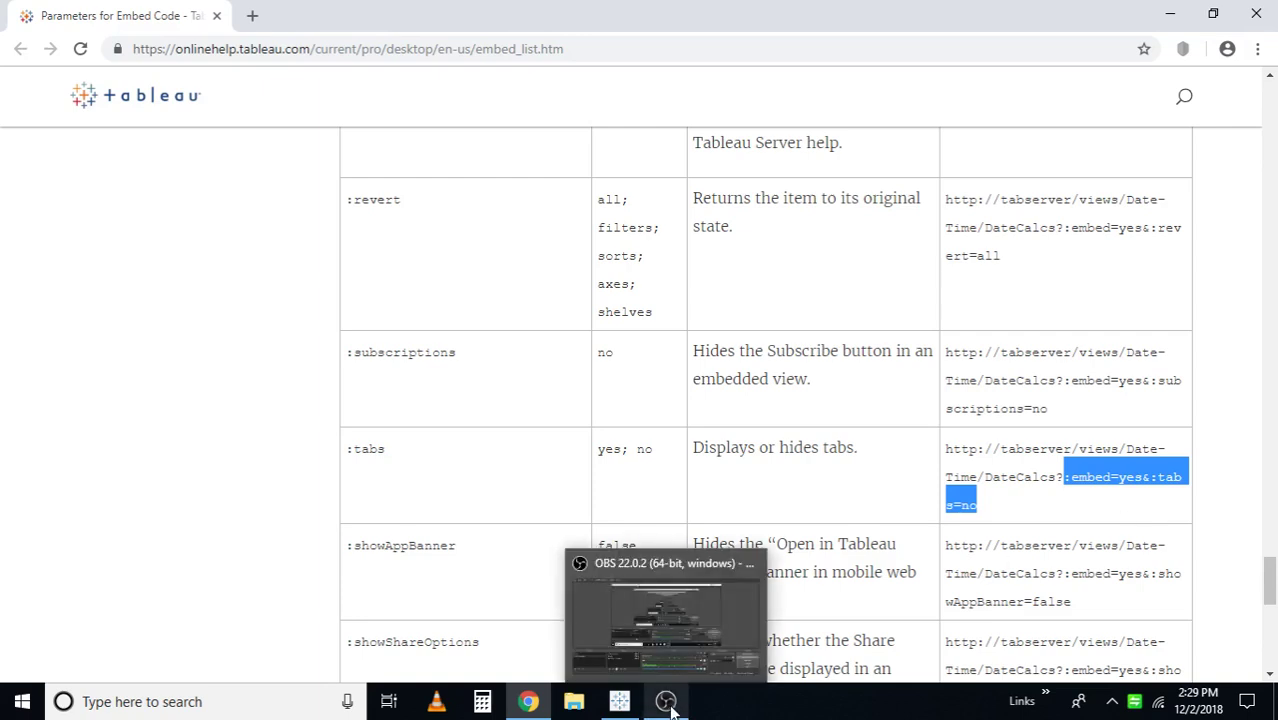
pyautogui.click(620, 701)
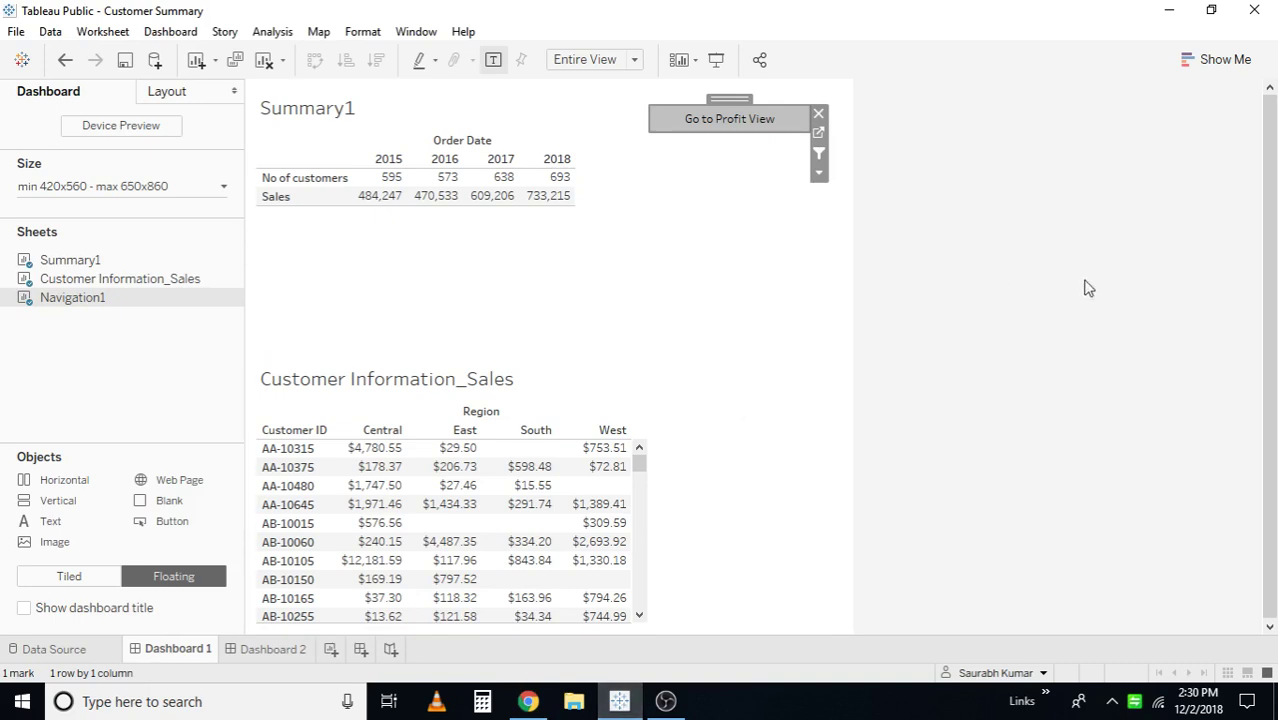